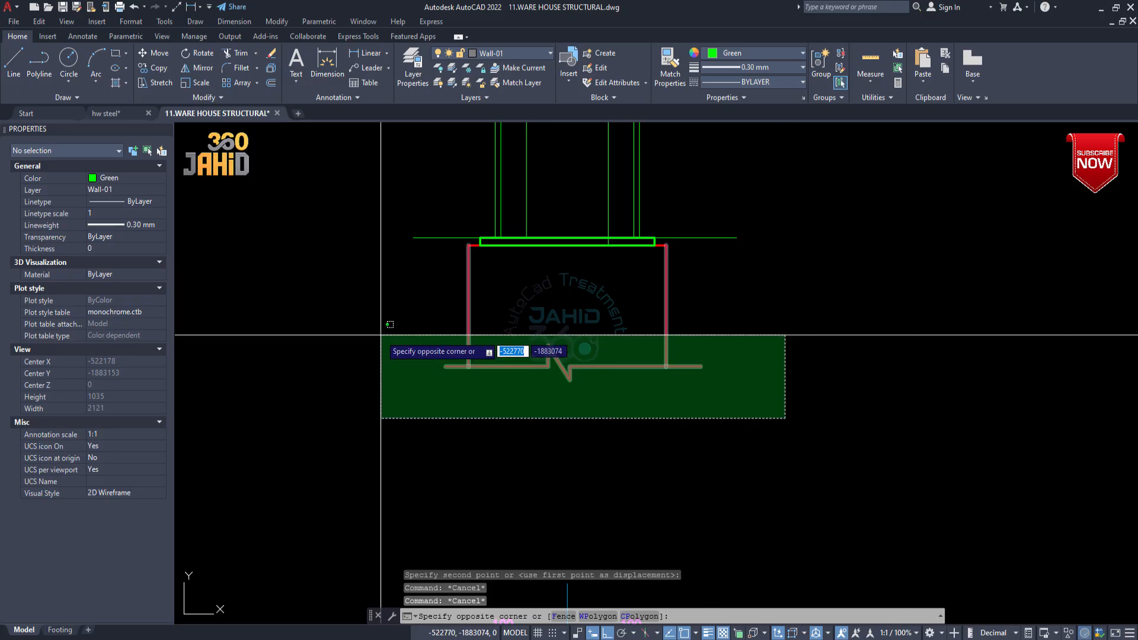
# - Stretch the bottom of the column below the base plate downward, together with its break line
pyautogui.click(379, 335)
pyautogui.write('s')
pyautogui.press('space')
pyautogui.click(801, 380)
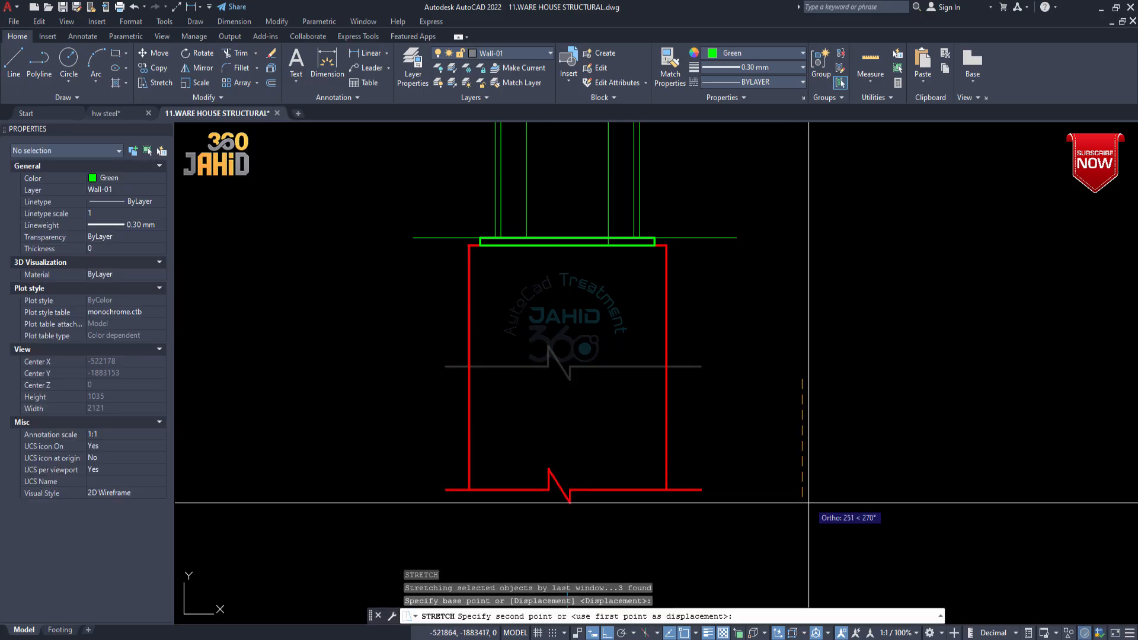
pyautogui.click(808, 528)
pyautogui.scroll(-4, 593, 355)
pyautogui.scroll(2, 585, 320)
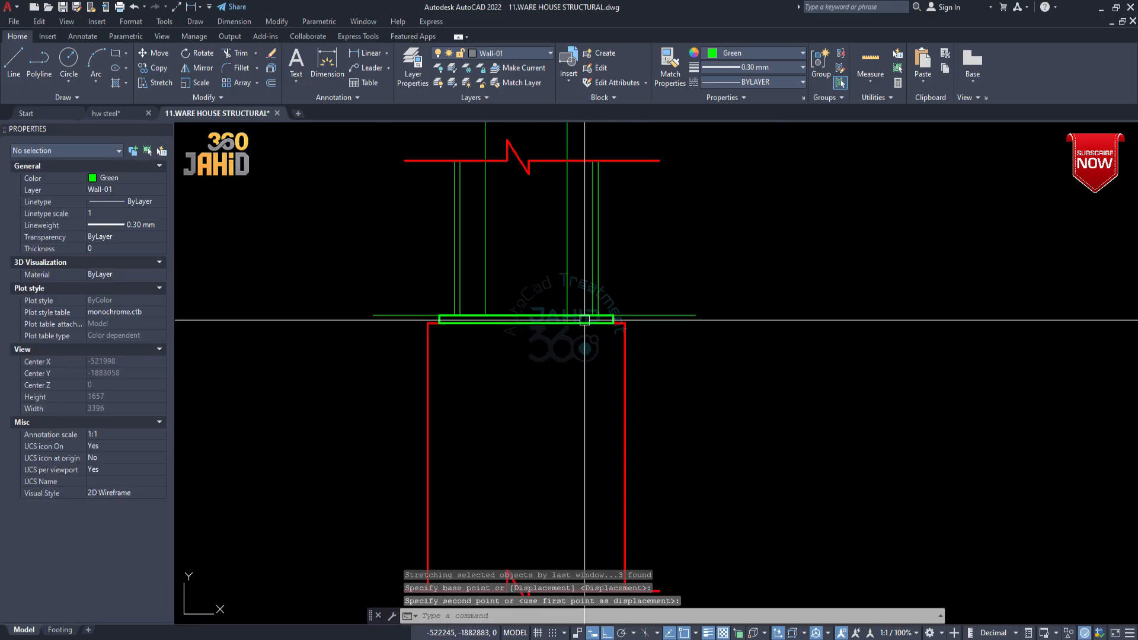
# - Examine the two base plate plans, the column elevation and the hooked anchor bolts in the reference detail on BP-01
pyautogui.scroll(-5, 614, 371)
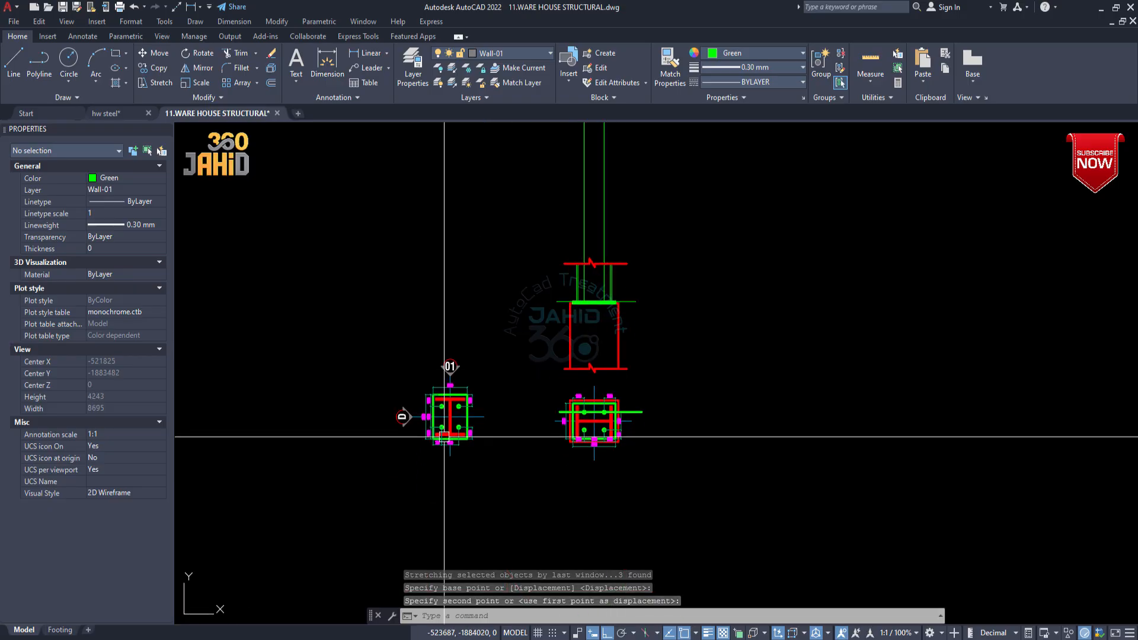
pyautogui.scroll(3, 510, 418)
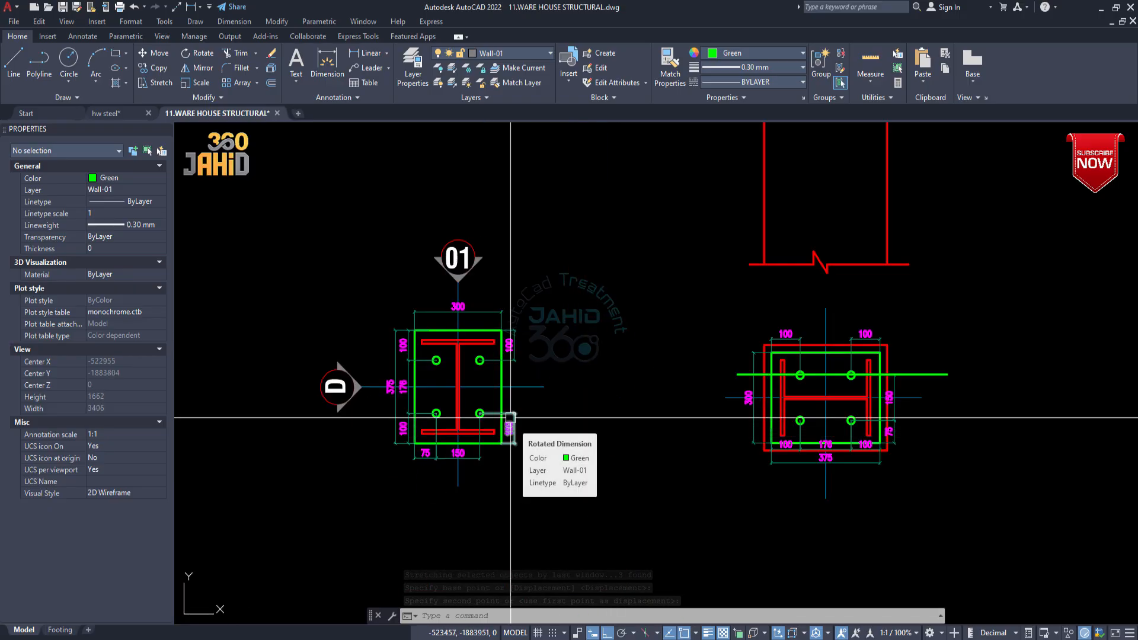
pyautogui.scroll(-15, 510, 418)
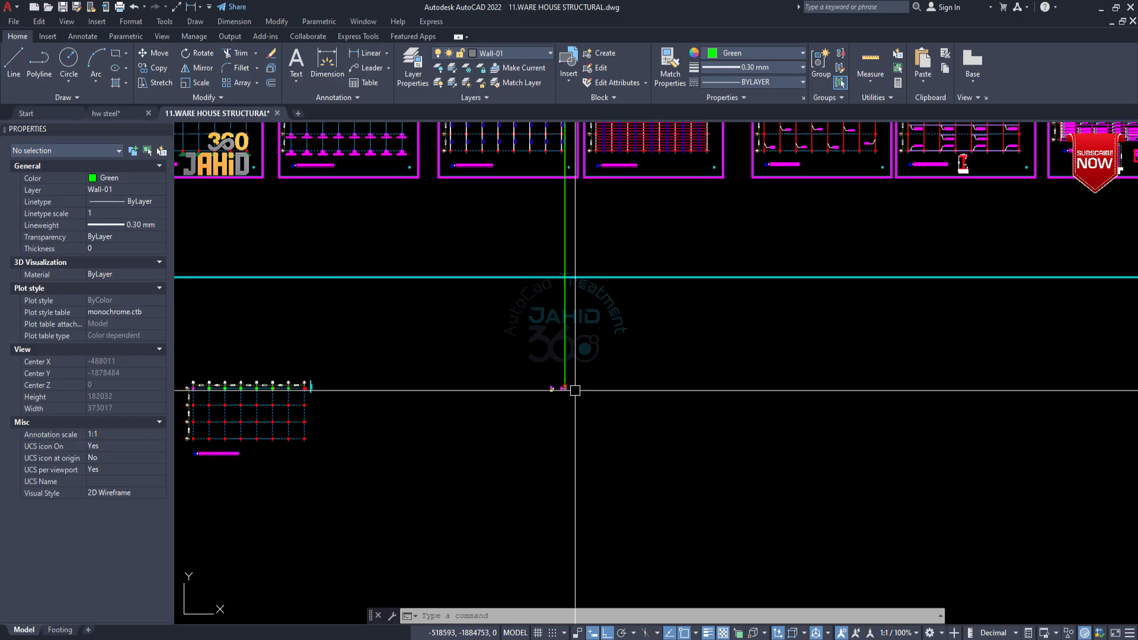
pyautogui.scroll(9, 575, 390)
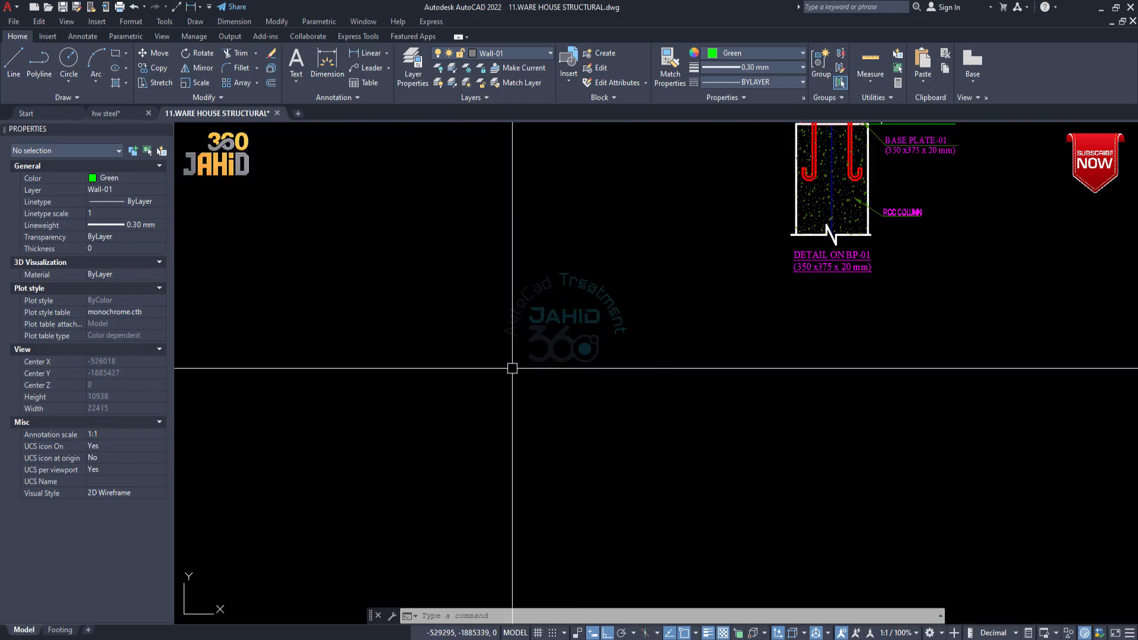
pyautogui.scroll(10, 512, 368)
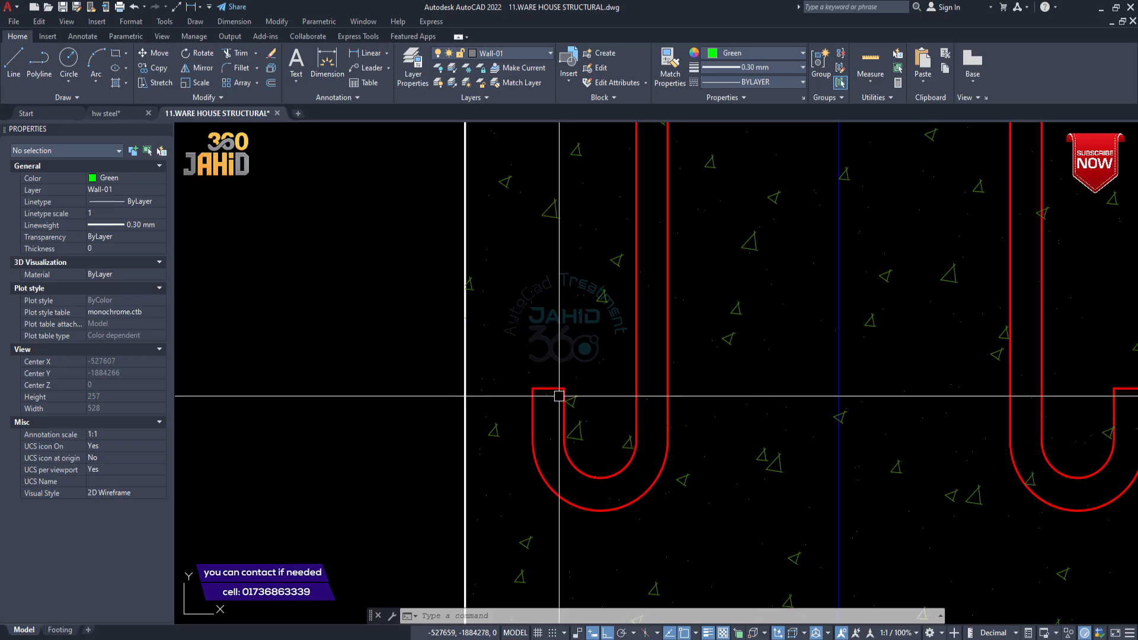
pyautogui.scroll(-7, 558, 400)
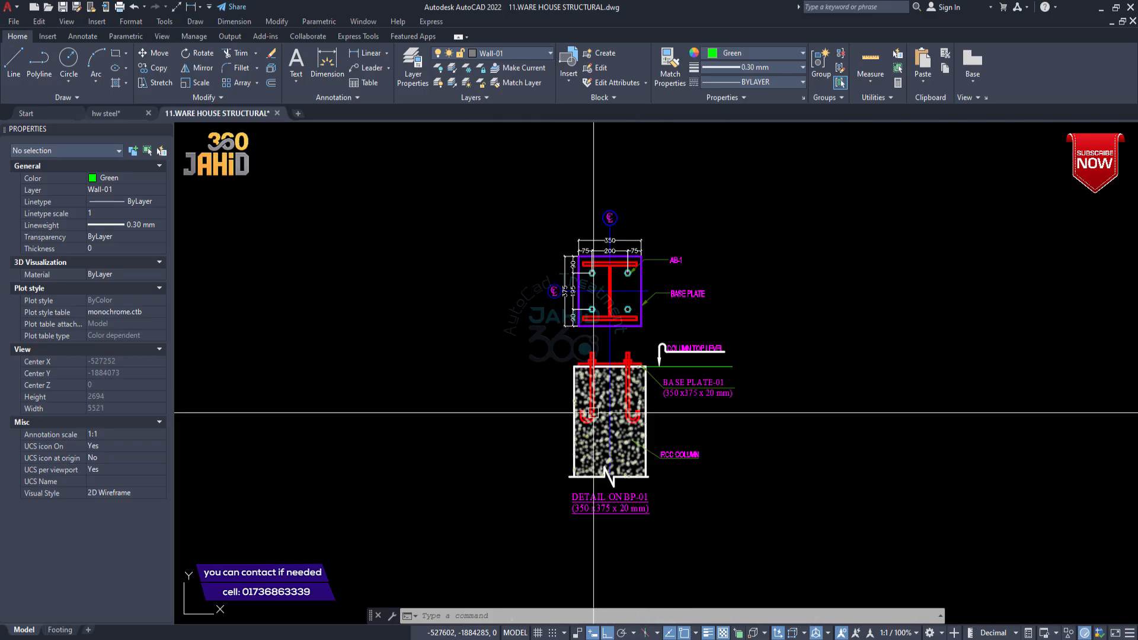
pyautogui.scroll(4, 588, 411)
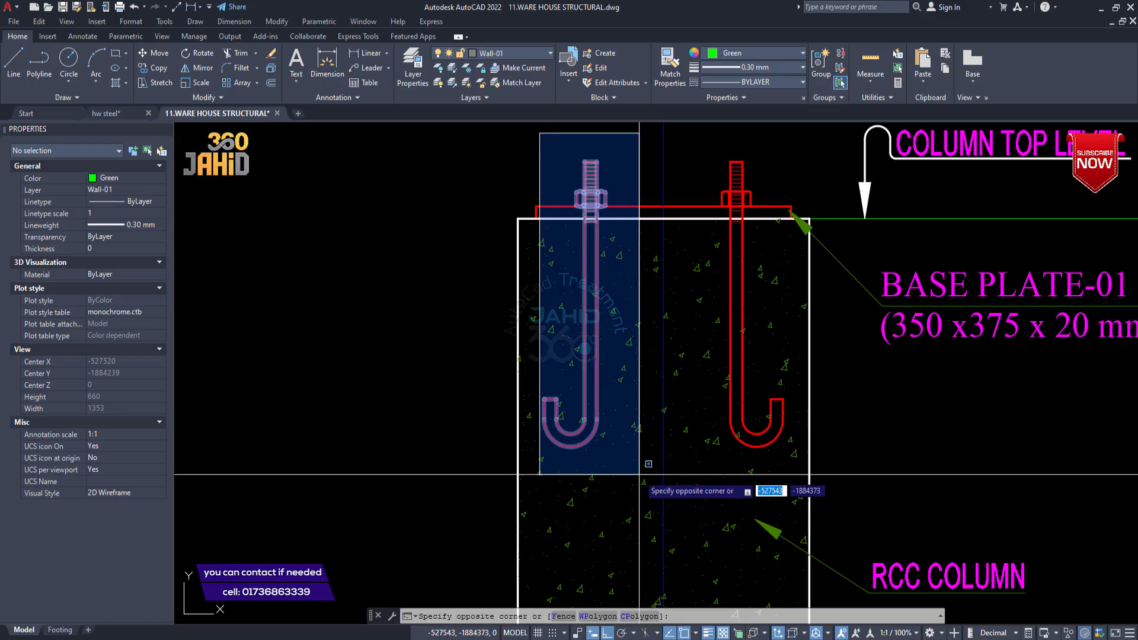
pyautogui.press('Escape')
pyautogui.scroll(-3, 622, 320)
pyautogui.scroll(3, 595, 337)
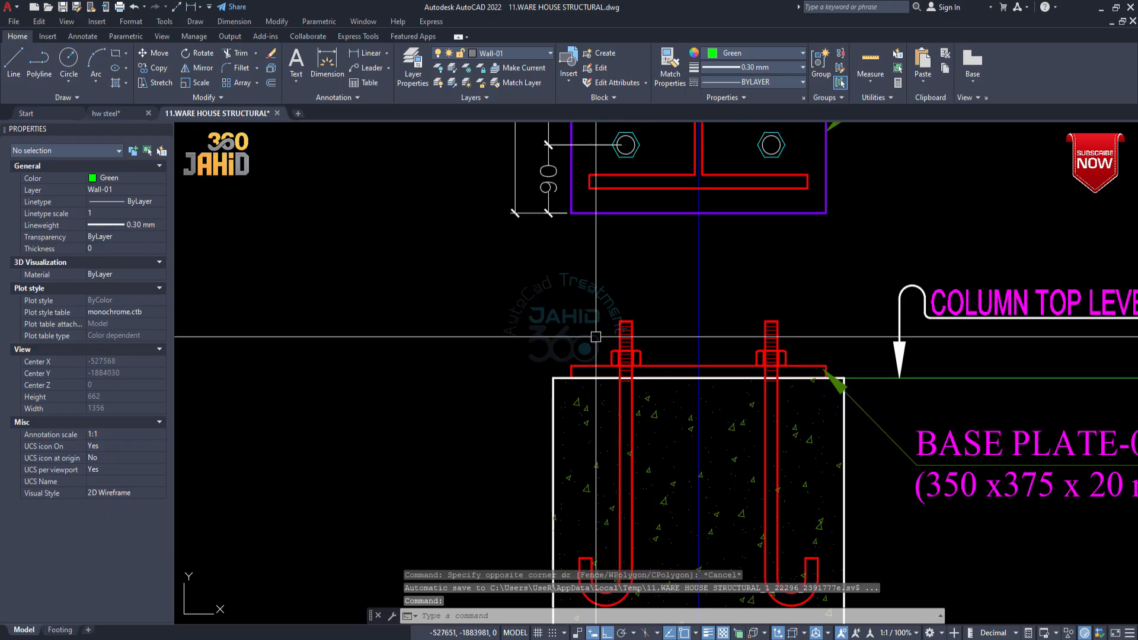
pyautogui.moveTo(596, 336); pyautogui.dragTo(589, 280, button='middle')
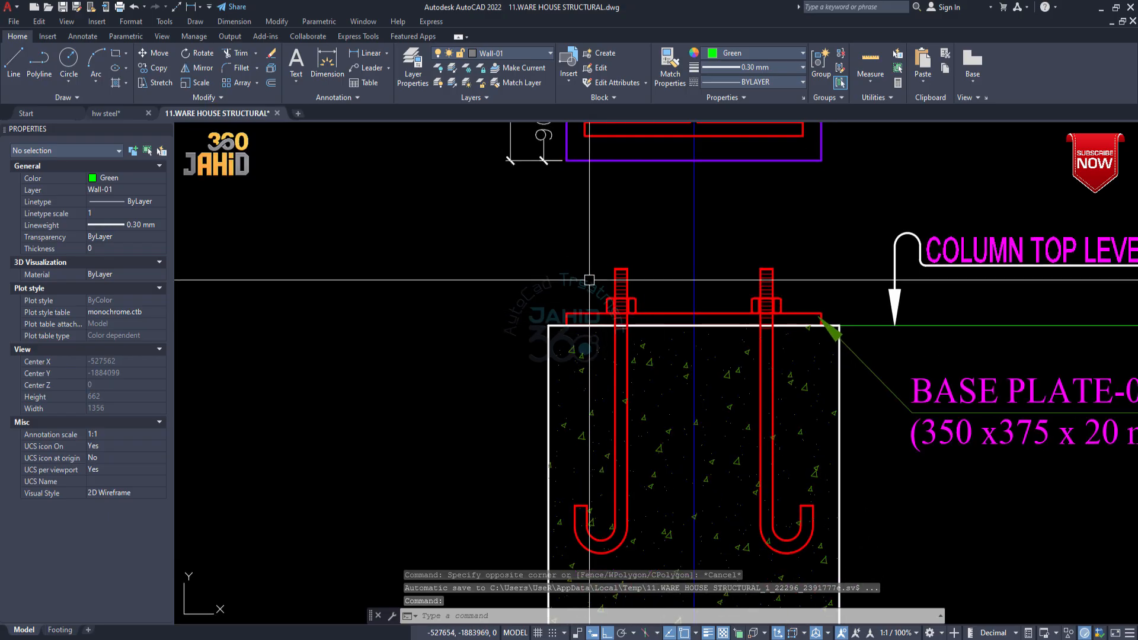
pyautogui.scroll(-15, 589, 279)
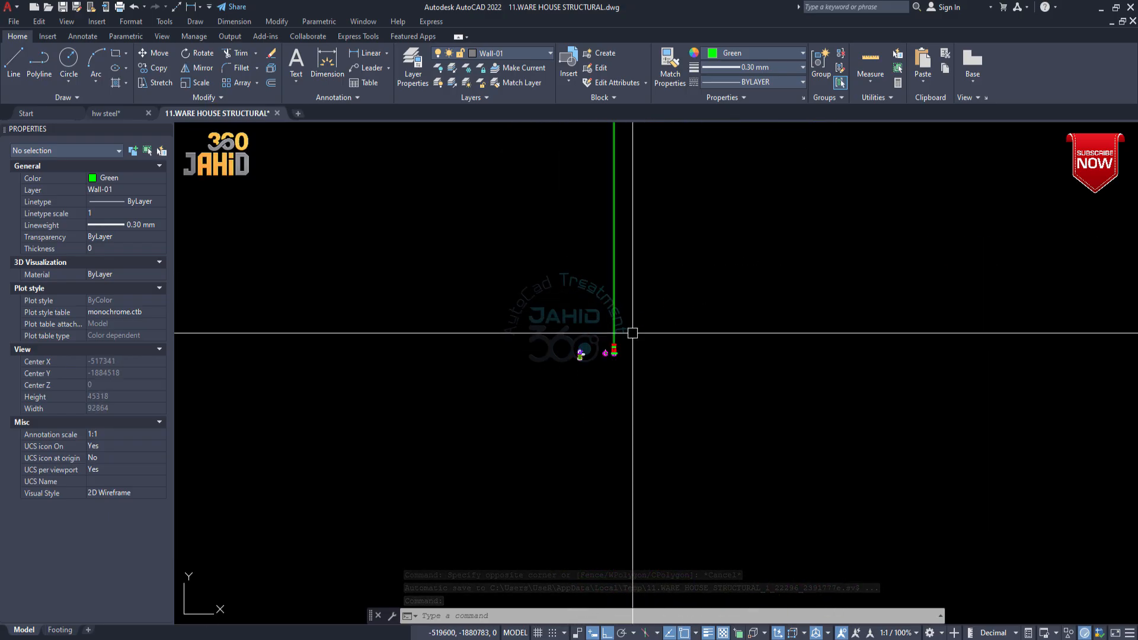
pyautogui.scroll(15, 632, 333)
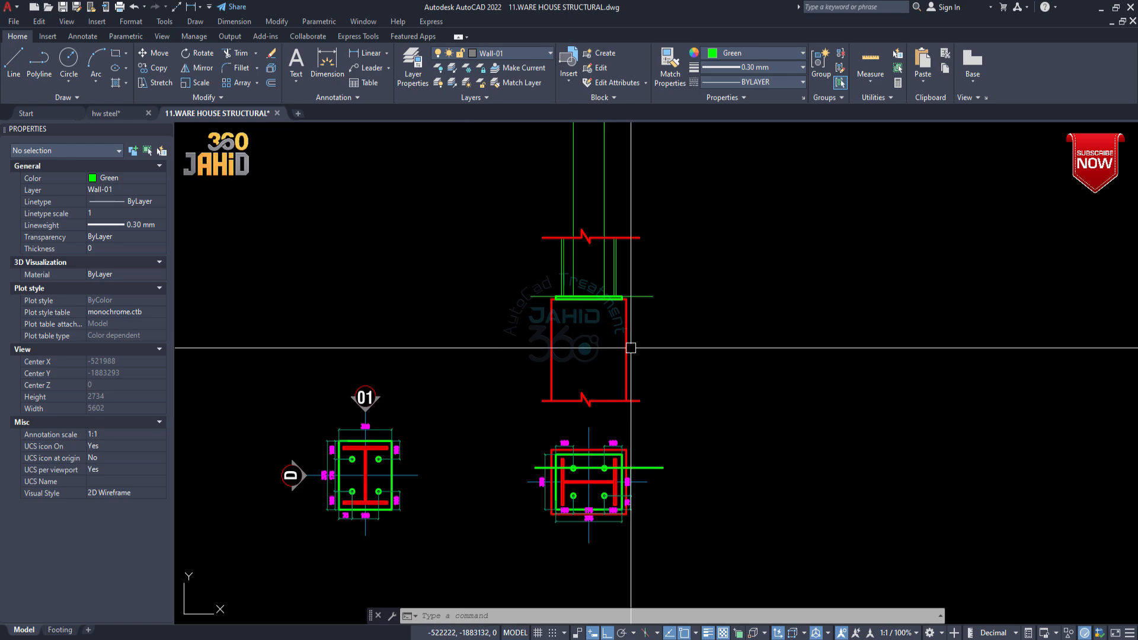
# - Copy the dimensioned anchor bolt and its schedule title from the base plate detail sheet to the empty area below the column drawings
pyautogui.scroll(-7, 594, 353)
pyautogui.scroll(-6, 681, 331)
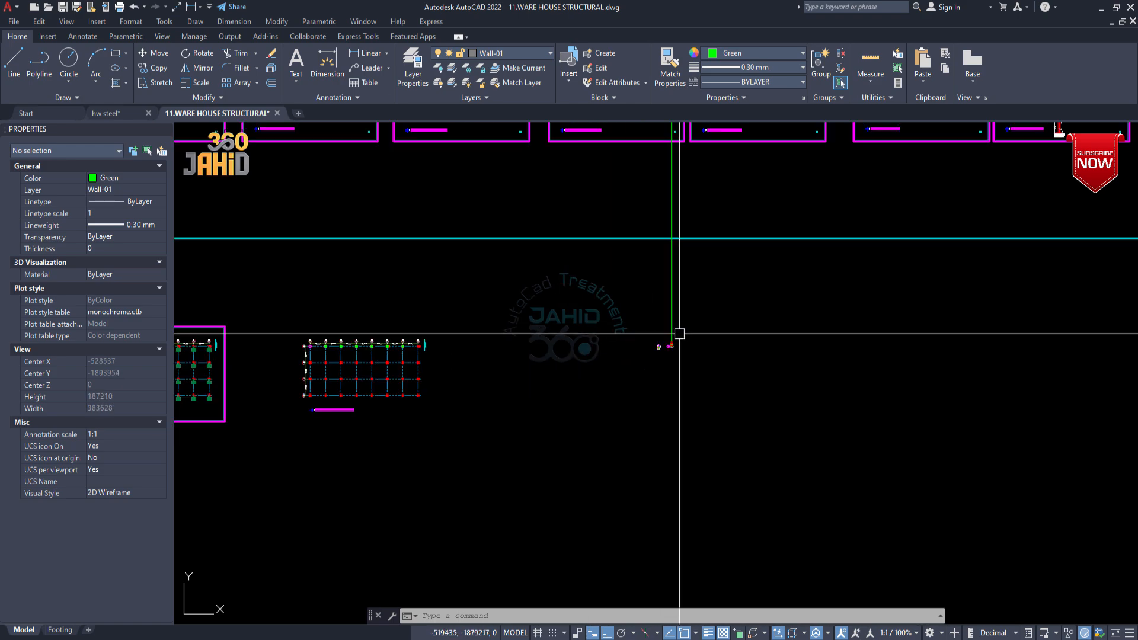
pyautogui.scroll(-3, 670, 338)
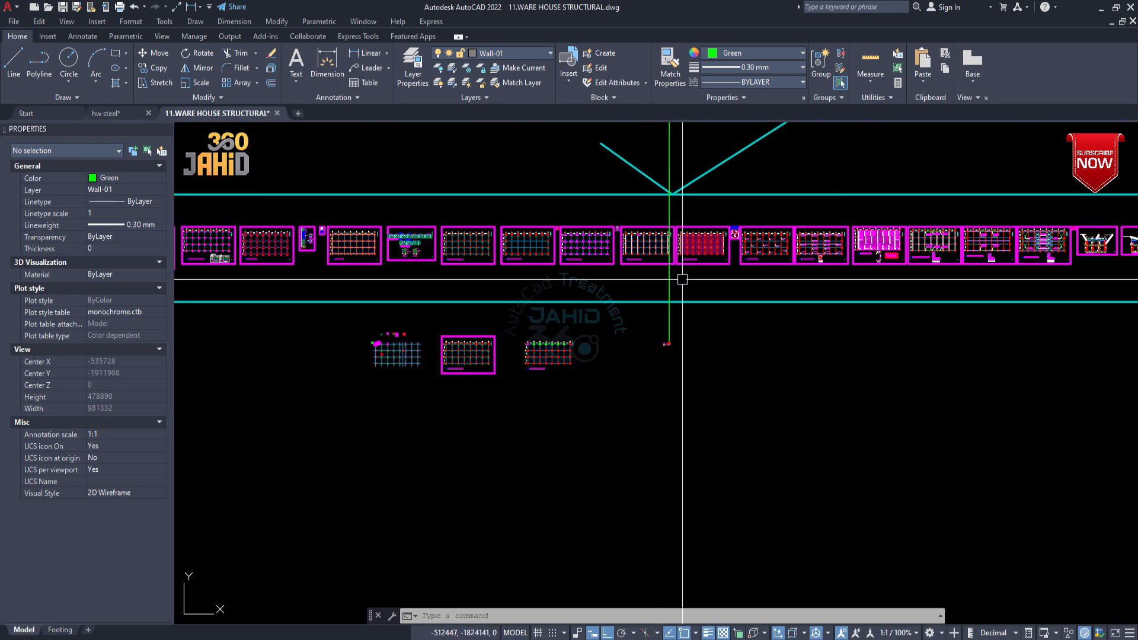
pyautogui.scroll(9, 682, 279)
pyautogui.scroll(-3, 819, 302)
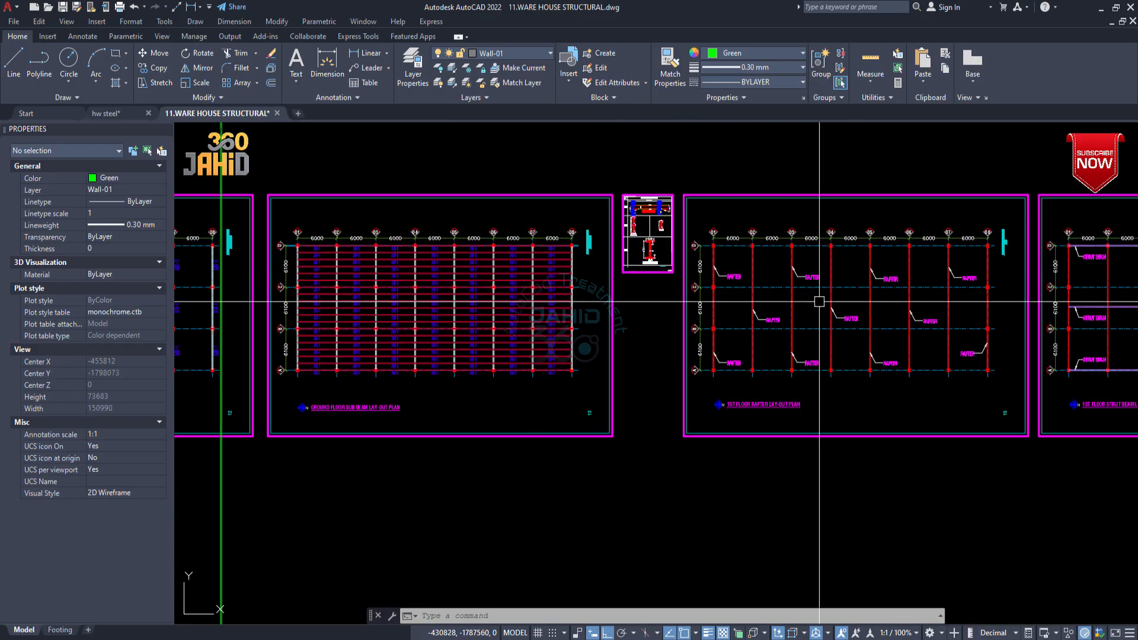
pyautogui.scroll(15, 371, 276)
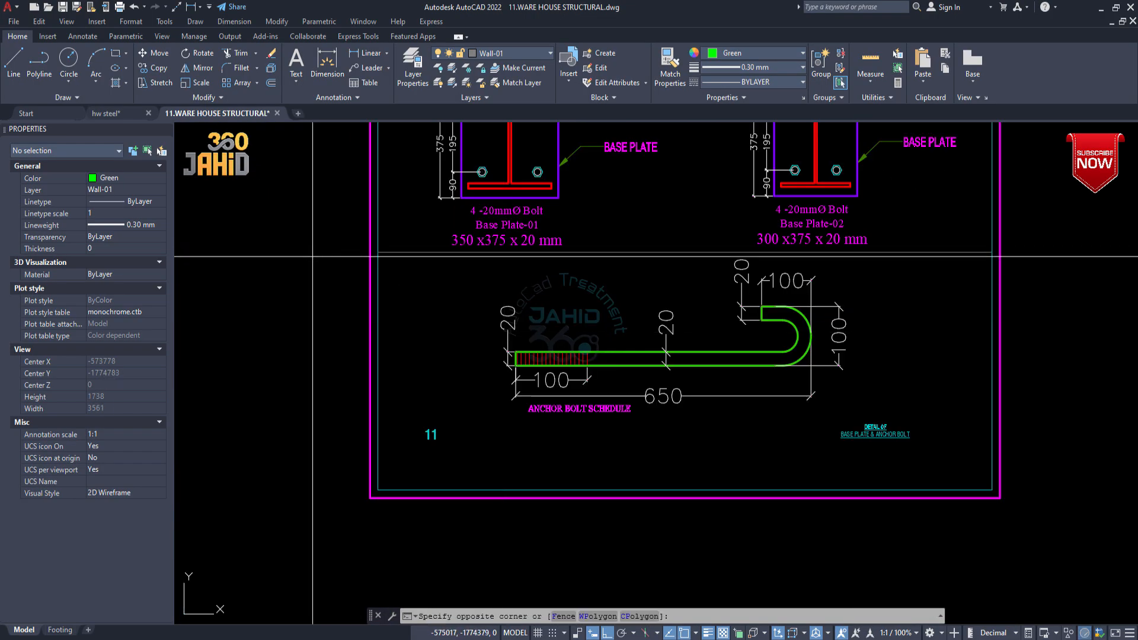
pyautogui.click(921, 465)
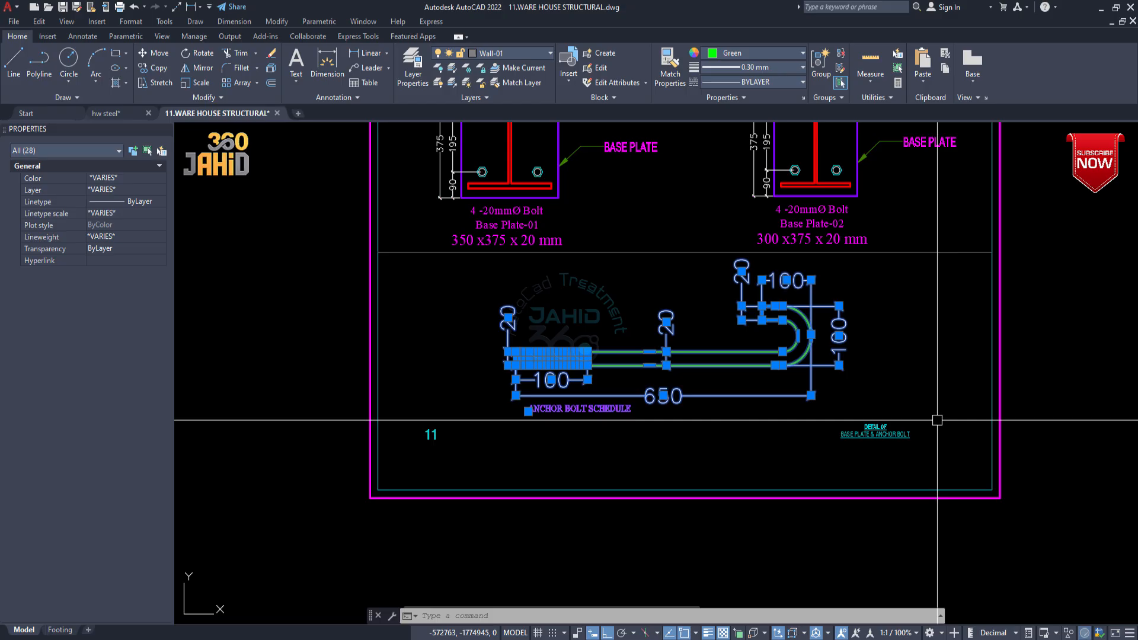
pyautogui.click(154, 69)
pyautogui.click(811, 396)
pyautogui.scroll(-10, 711, 332)
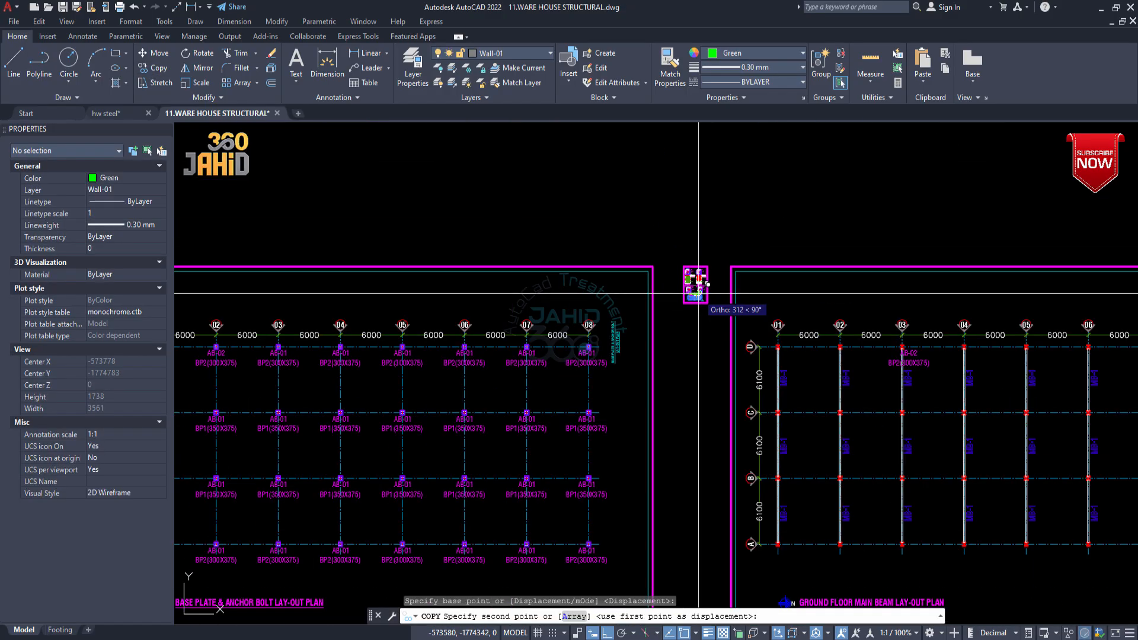
pyautogui.scroll(5, 710, 387)
pyautogui.press('F8')
pyautogui.scroll(5, 623, 381)
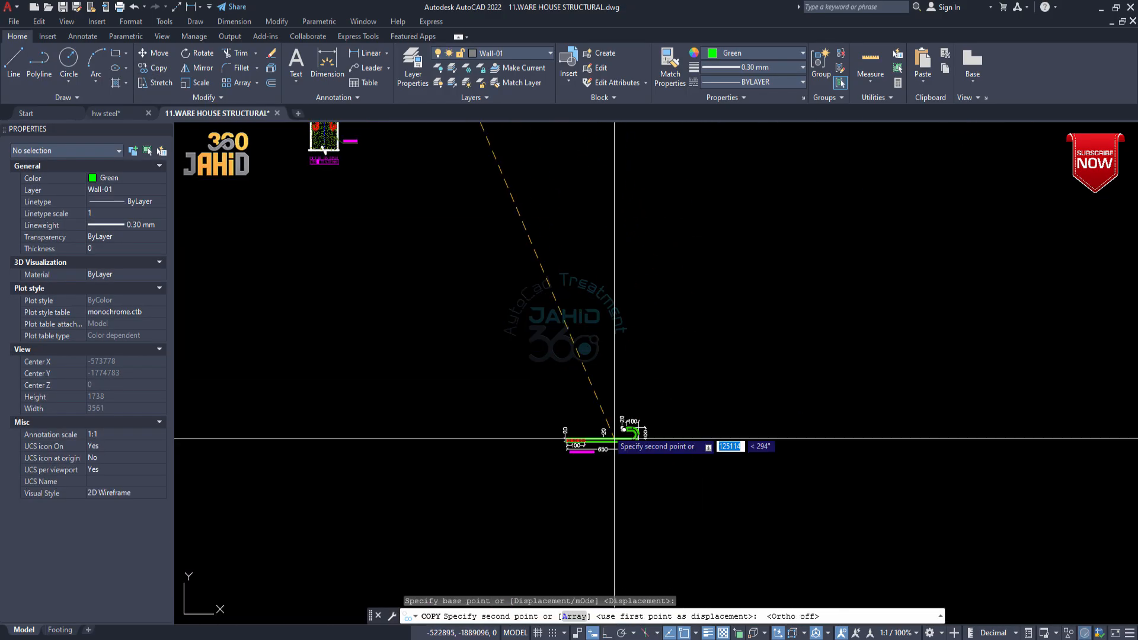
pyautogui.press('Escape')
pyautogui.scroll(4, 574, 366)
# - Rotate the copied anchor bolt with its dimensions and title 90° clockwise so it stands upright with the hook at the lower end
pyautogui.click(607, 372)
pyautogui.moveTo(518, 333); pyautogui.dragTo(767, 388, button='middle')
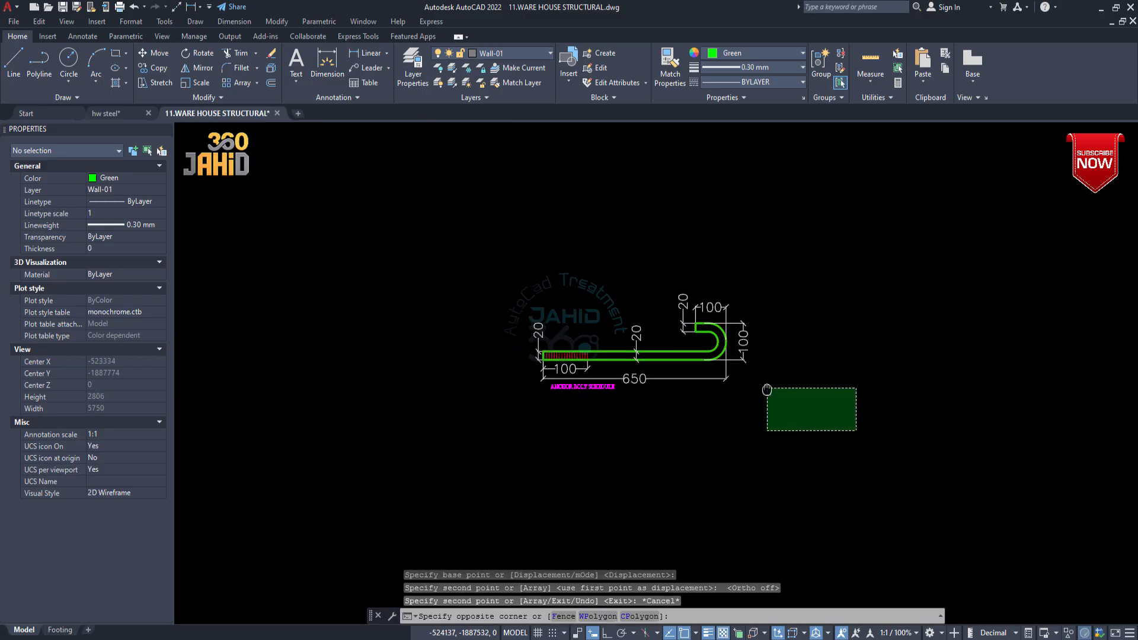
pyautogui.click(452, 255)
pyautogui.press('space')
pyautogui.click(637, 353)
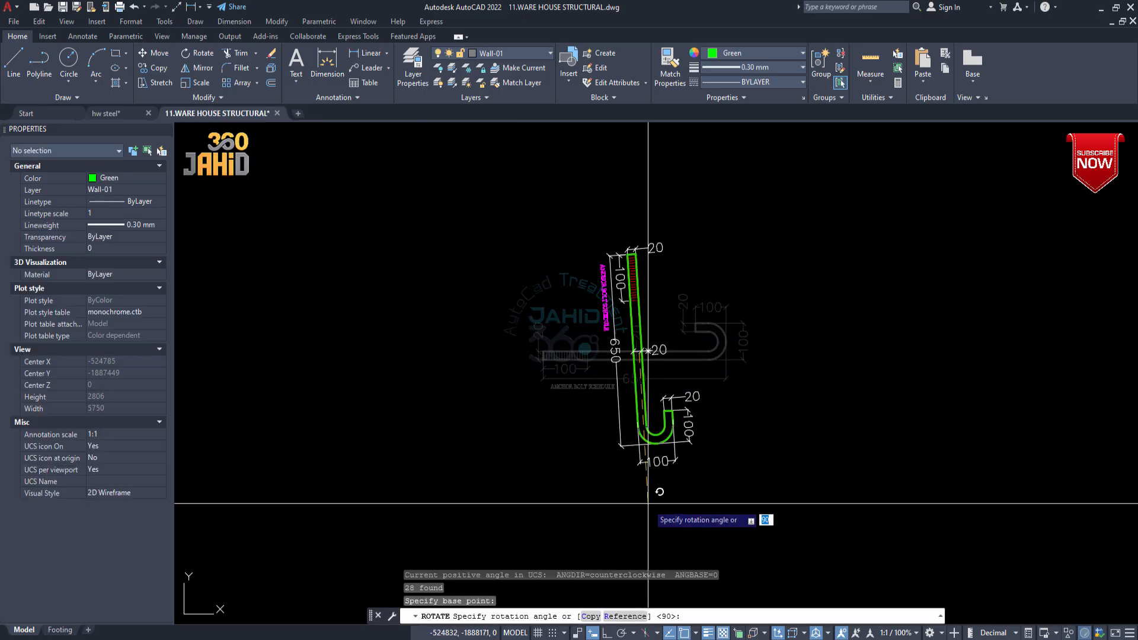
pyautogui.press('F8')
pyautogui.click(644, 508)
# - Check the upright anchor bolt's overall length, hook width, hook height and rod diameter dimensions
pyautogui.scroll(3, 724, 392)
pyautogui.click(549, 331)
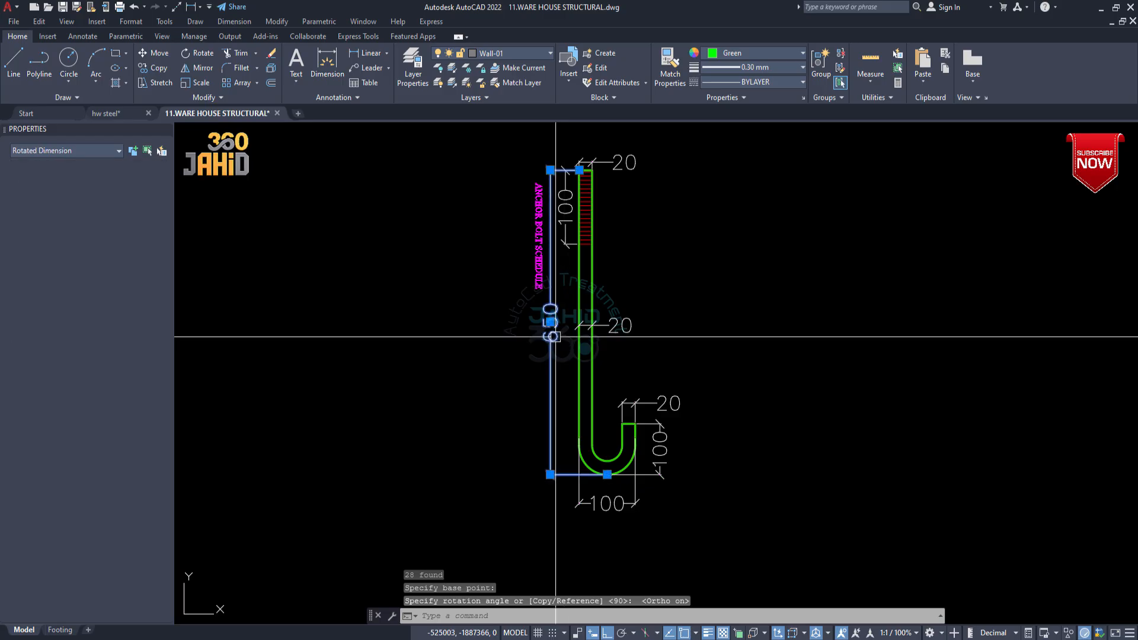
pyautogui.scroll(2, 707, 310)
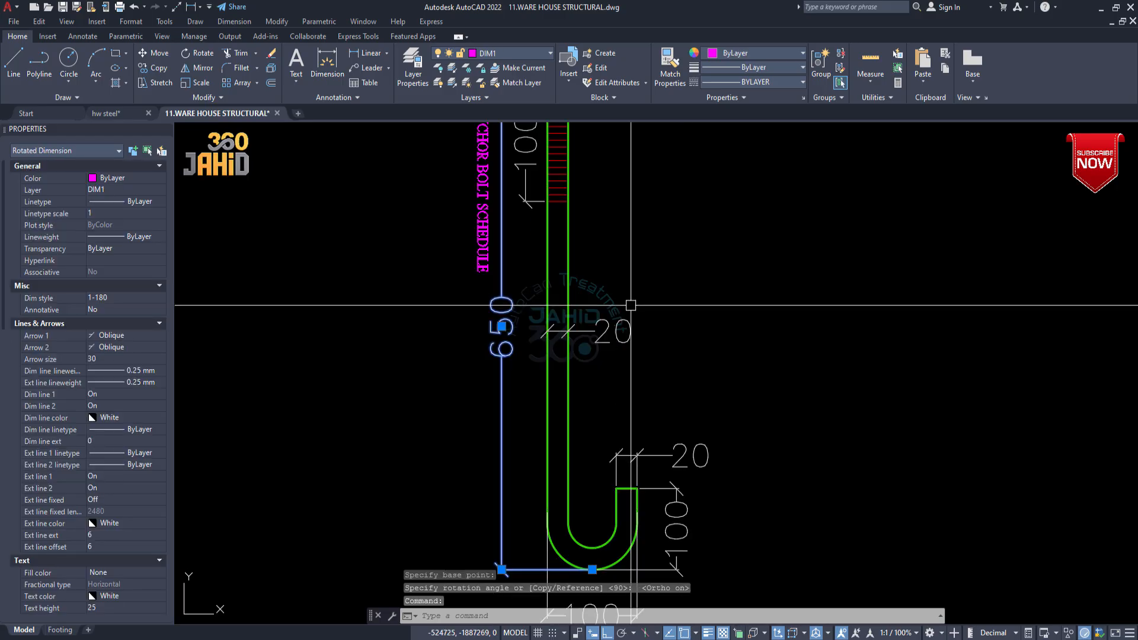
pyautogui.scroll(-2, 705, 326)
pyautogui.press('Escape')
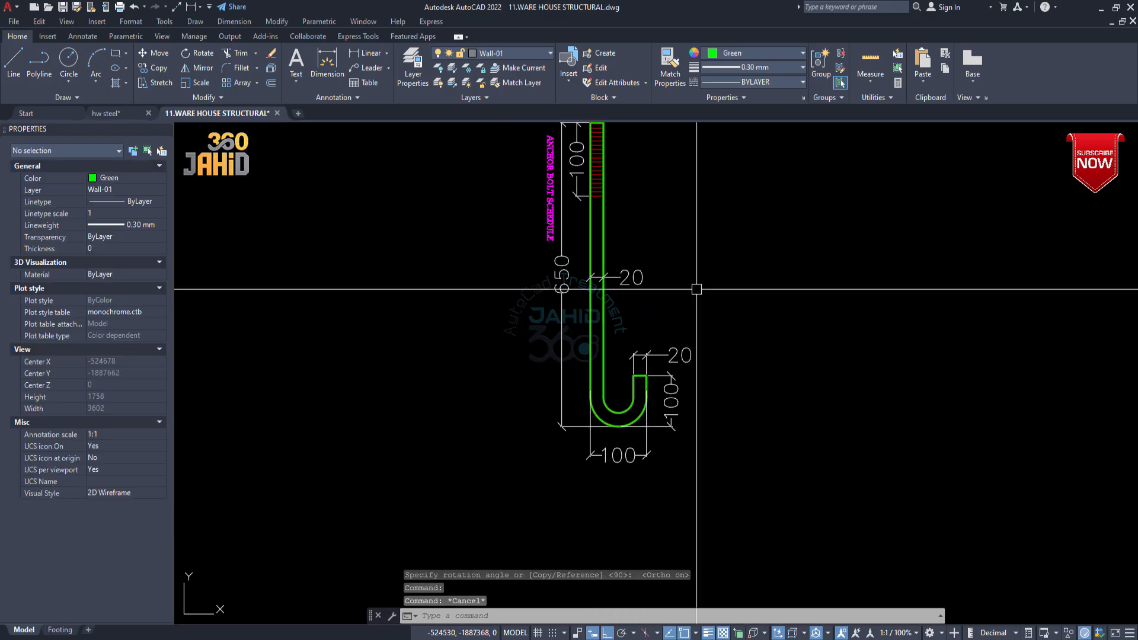
pyautogui.scroll(2, 621, 469)
pyautogui.click(618, 455)
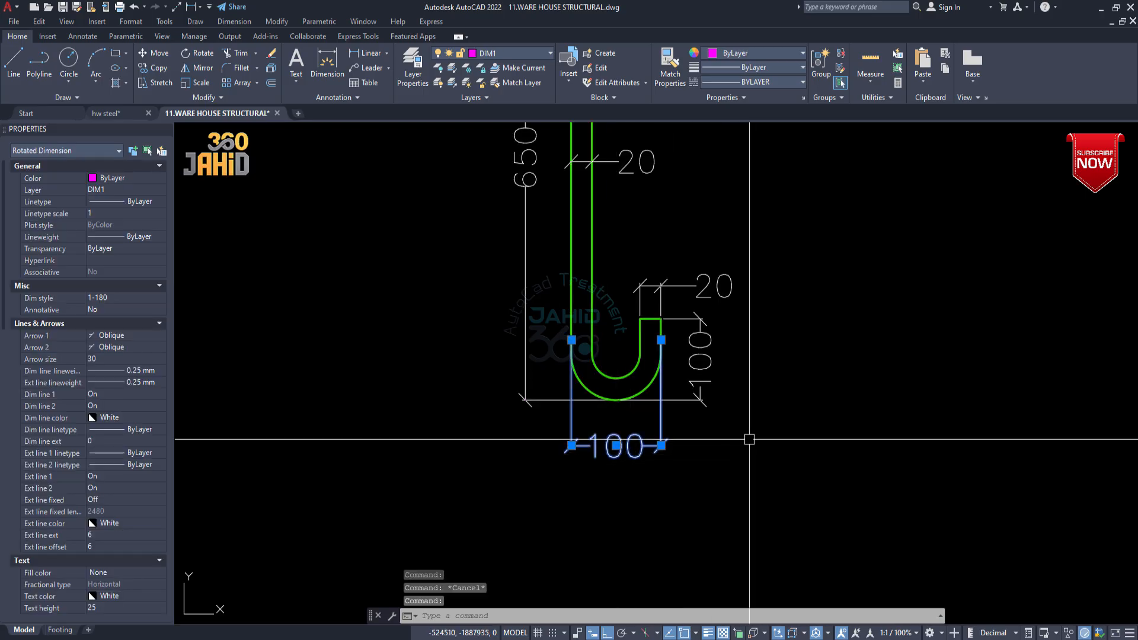
pyautogui.press('Escape')
pyautogui.click(699, 371)
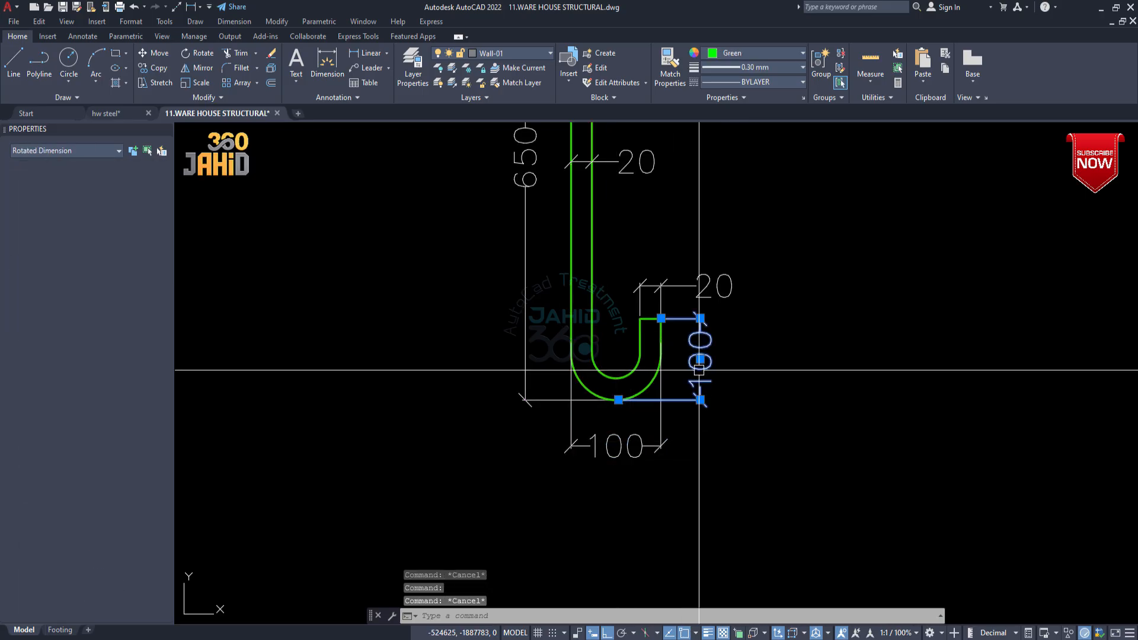
pyautogui.moveTo(714, 318); pyautogui.dragTo(688, 406, button='middle')
pyautogui.press('Escape')
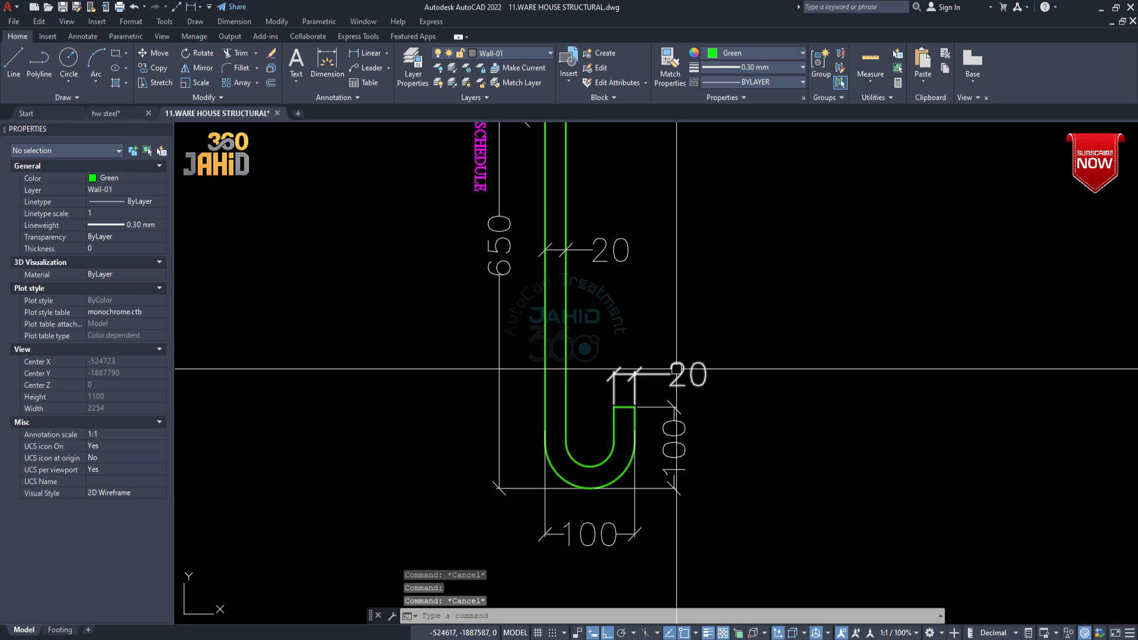
pyautogui.click(677, 371)
pyautogui.moveTo(670, 303); pyautogui.dragTo(632, 465, button='middle')
pyautogui.press('Escape')
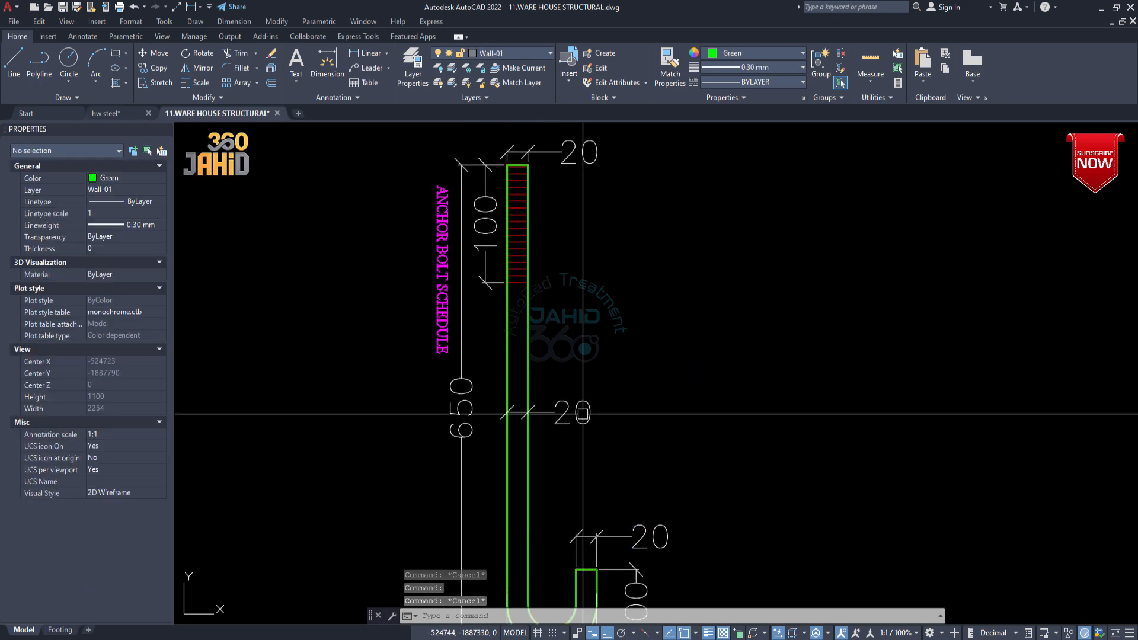
pyautogui.click(582, 412)
pyautogui.press('Escape')
pyautogui.scroll(-4, 521, 207)
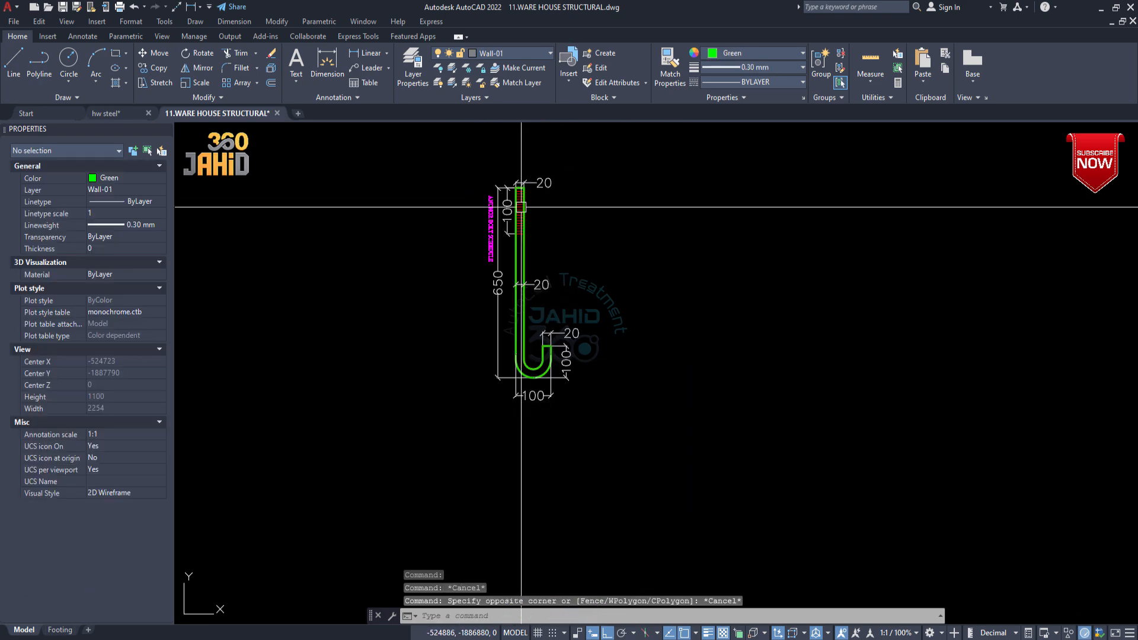
# - Examine the threaded part at the anchor bolt's upper end and its length dimension
pyautogui.scroll(3, 541, 241)
pyautogui.moveTo(541, 241); pyautogui.dragTo(621, 416, button='middle')
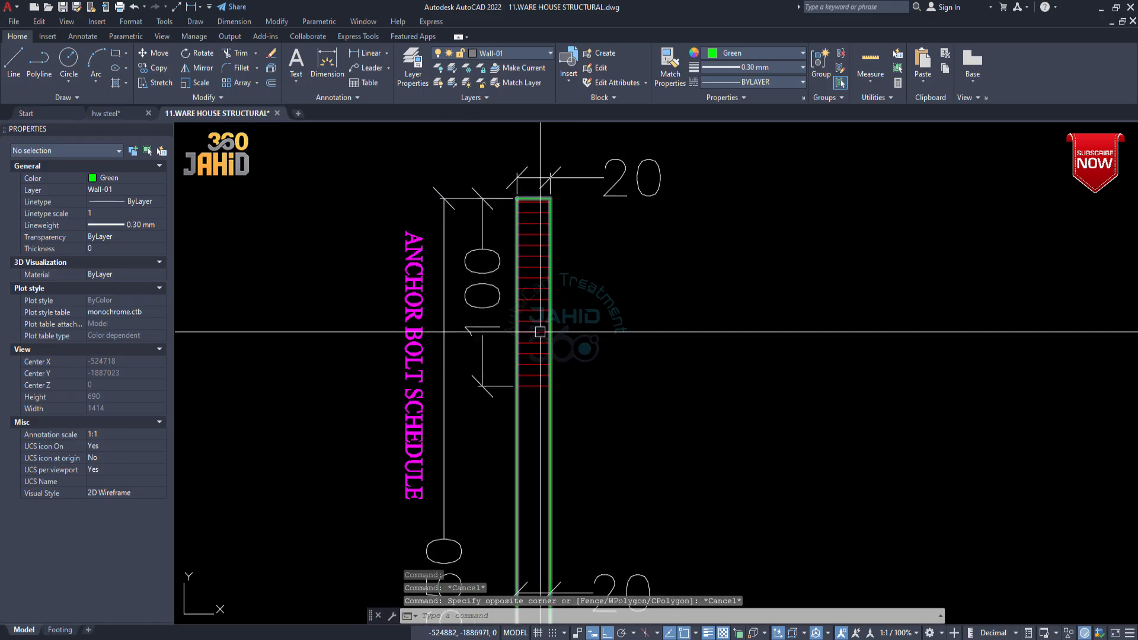
pyautogui.scroll(2, 518, 203)
pyautogui.click(479, 174)
pyautogui.scroll(-4, 481, 178)
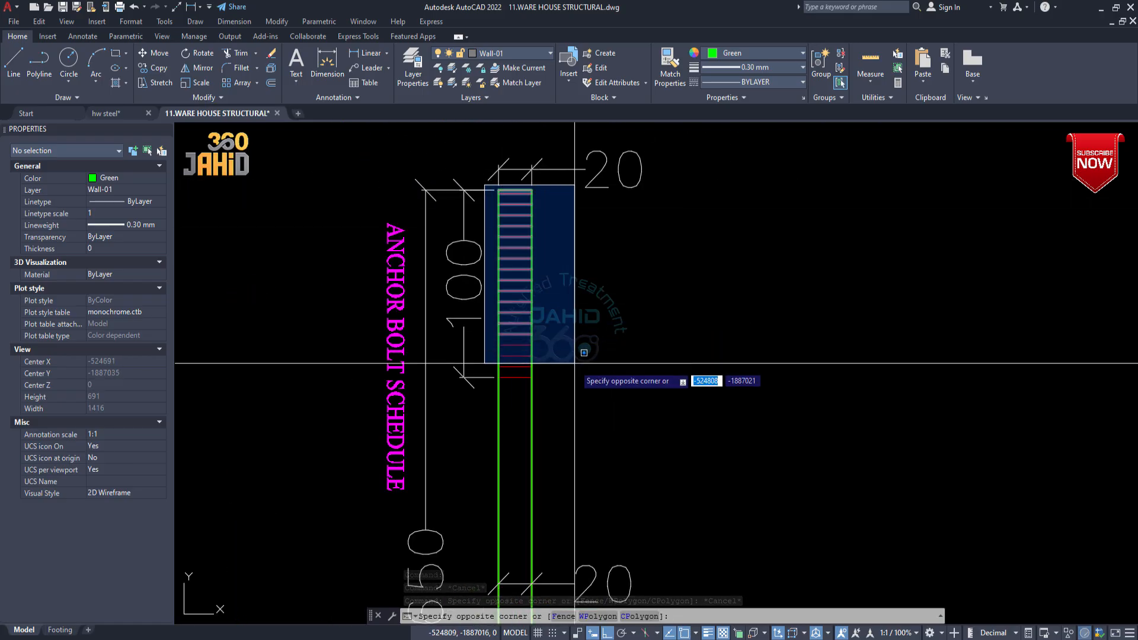
pyautogui.click(576, 393)
pyautogui.press('Escape')
pyautogui.click(463, 299)
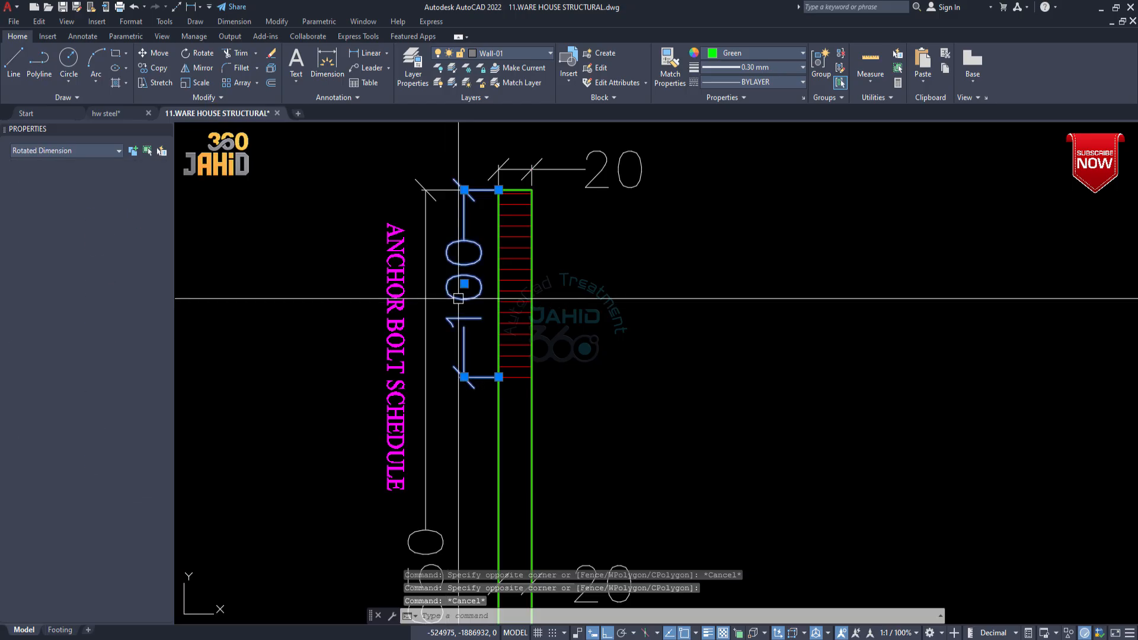
pyautogui.scroll(-4, 590, 279)
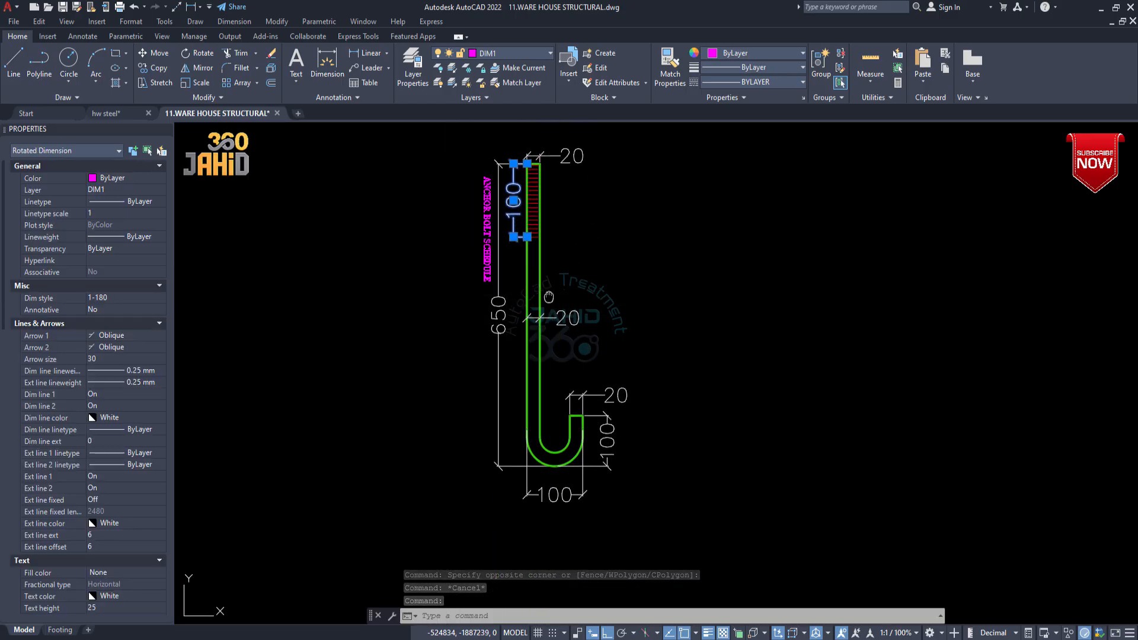
pyautogui.moveTo(542, 287); pyautogui.dragTo(536, 323, button='middle')
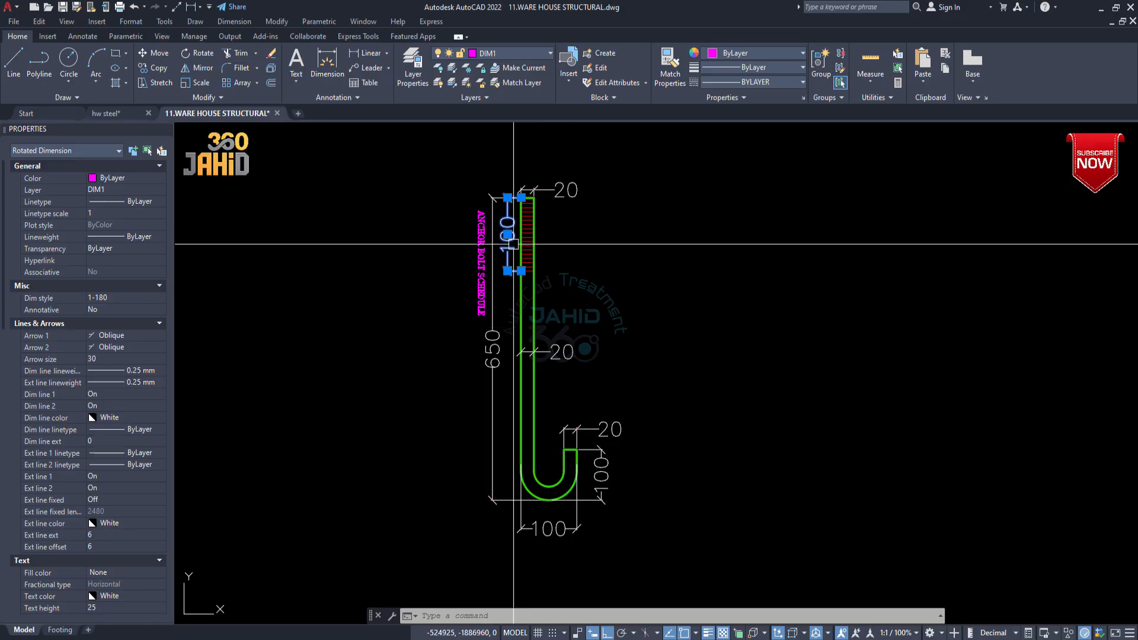
pyautogui.scroll(2, 509, 253)
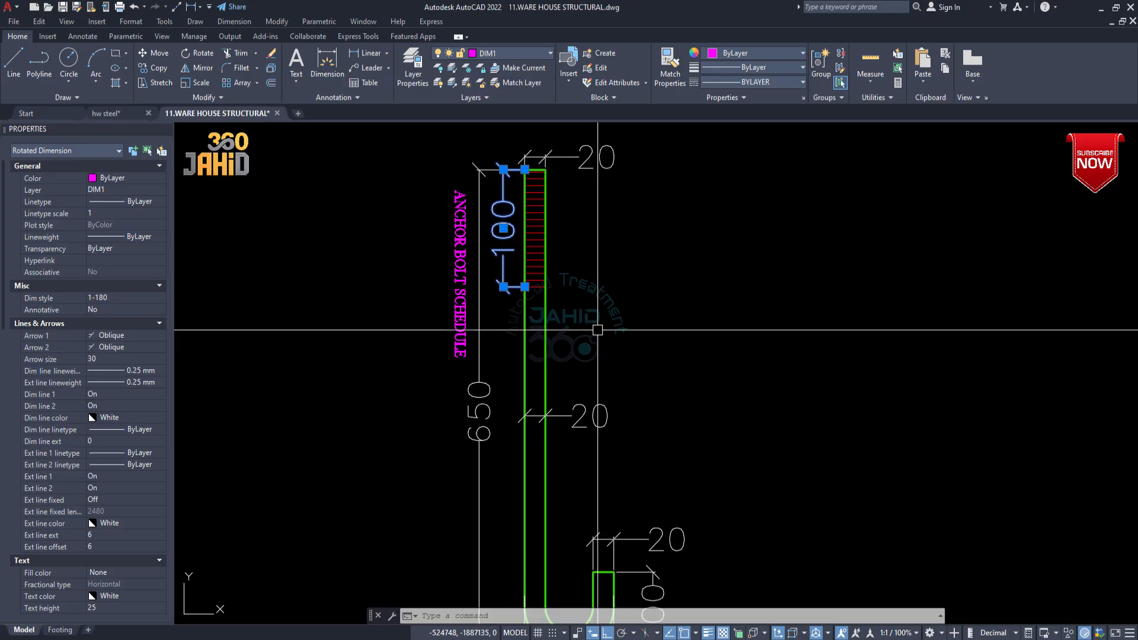
pyautogui.scroll(-3, 535, 284)
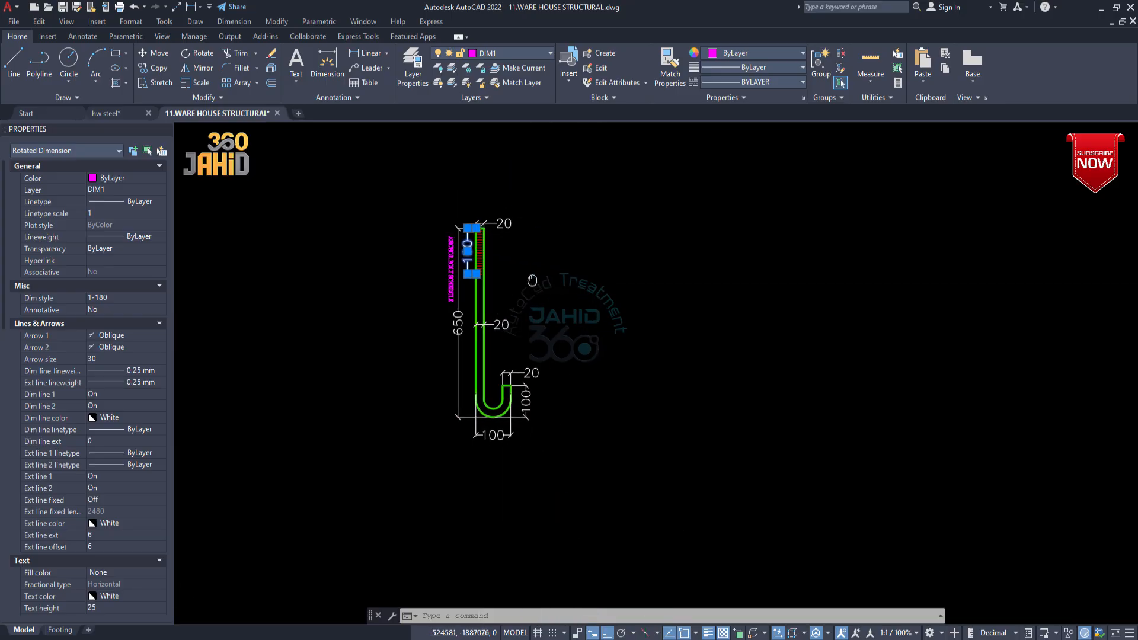
pyautogui.scroll(2, 534, 278)
pyautogui.press('Escape')
pyautogui.press('Escape')
pyautogui.press('Escape')
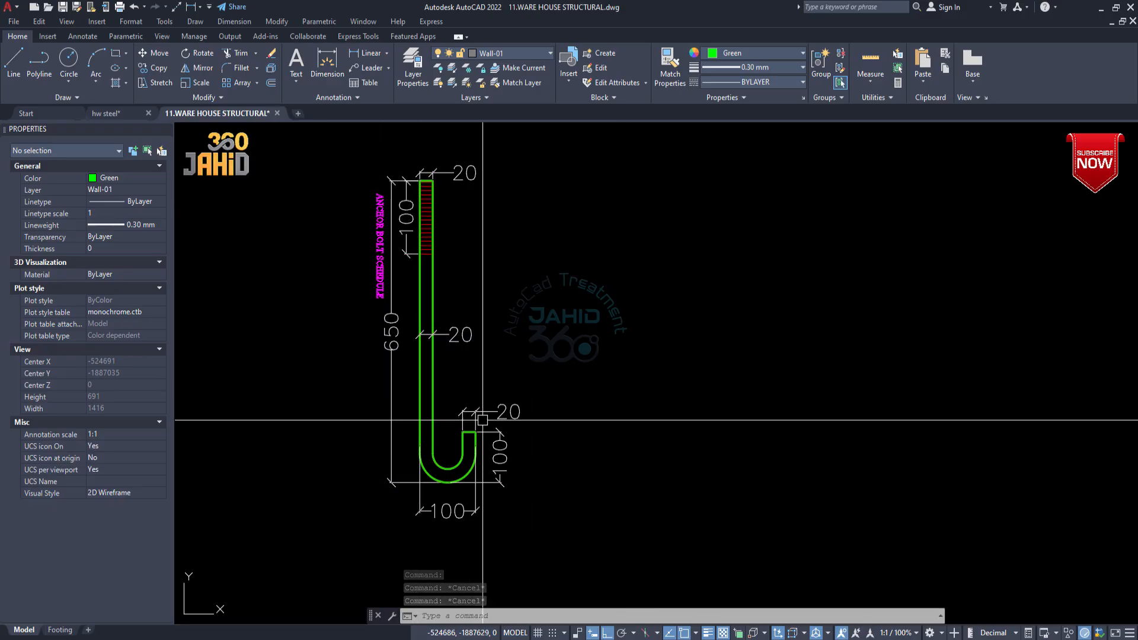
# - Draw a horizontal line in the empty area beside the dimensioned anchor bolt, level with the bolt's threaded part
pyautogui.moveTo(572, 287)
pyautogui.mouseDown(button='middle')
pyautogui.moveTo(579, 254)
pyautogui.moveTo(539, 250)
pyautogui.mouseUp(button='middle')
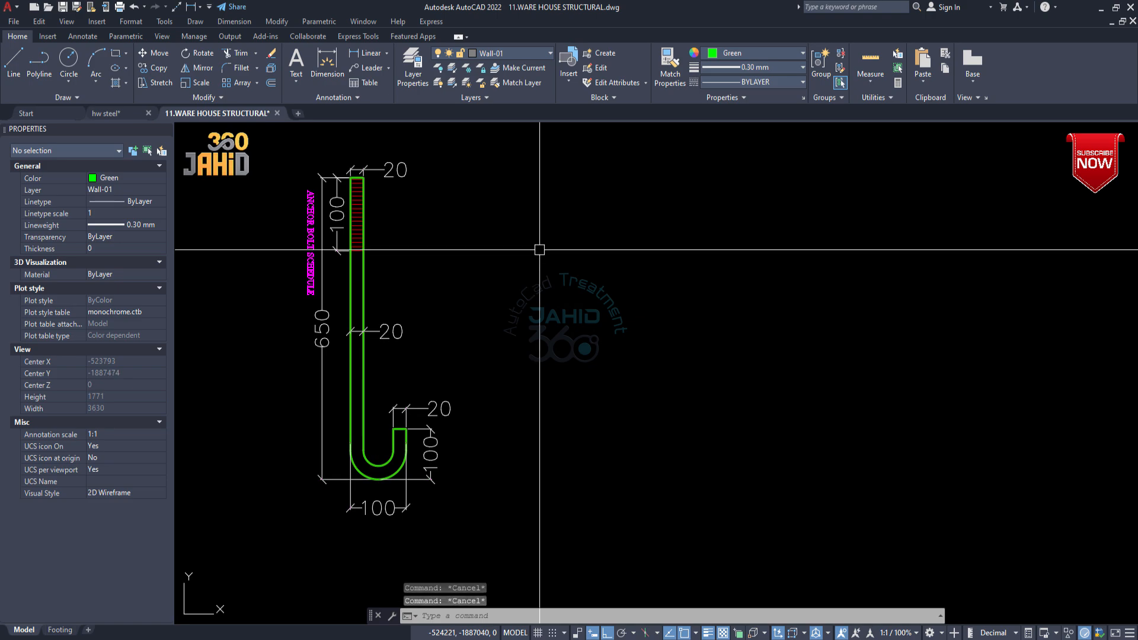
pyautogui.write('l')
pyautogui.press('Return')
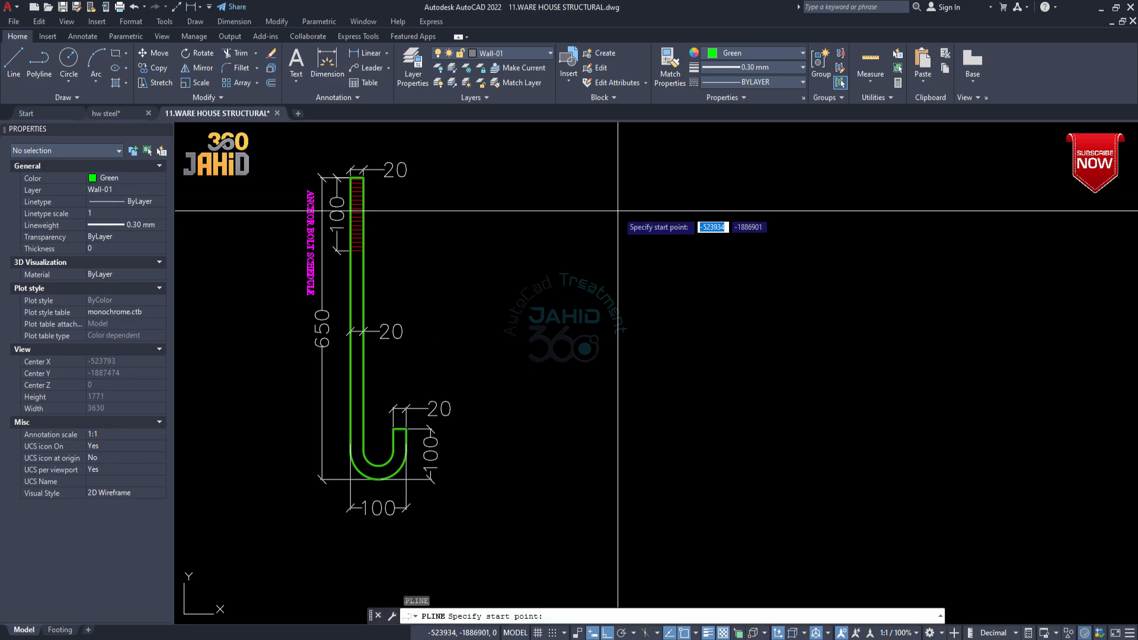
pyautogui.press('Escape')
pyautogui.write('l')
pyautogui.press('Return')
pyautogui.click(591, 207)
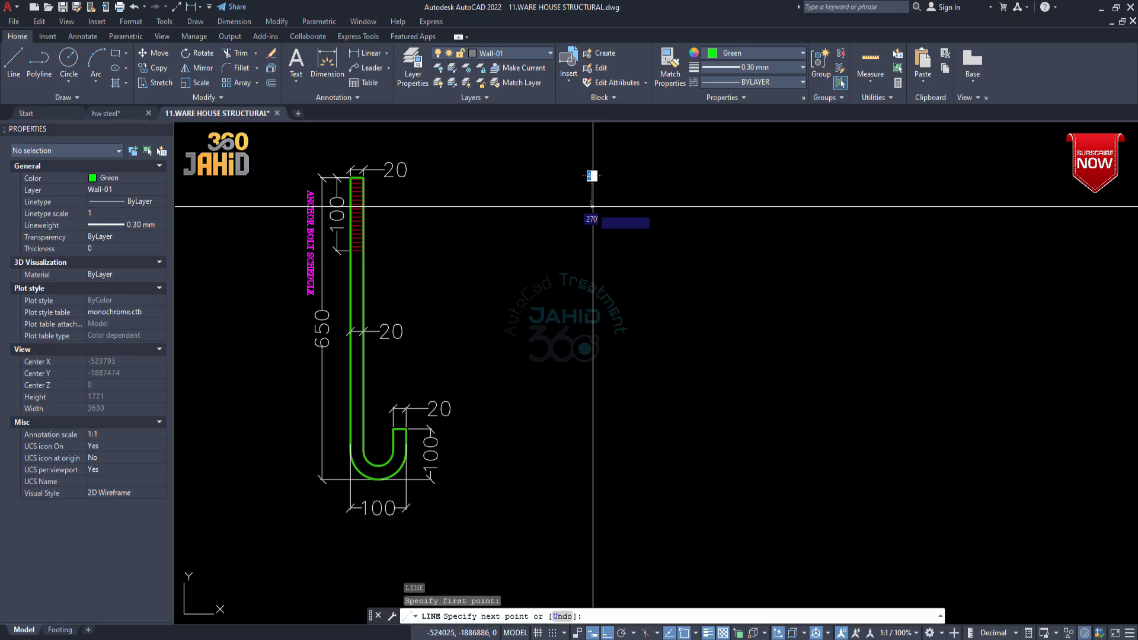
pyautogui.click(857, 209)
pyautogui.press('Escape')
# - Draw a long vertical line straight down from the horizontal line, starting about a quarter of the way from its left end
pyautogui.write('l')
pyautogui.press('Return')
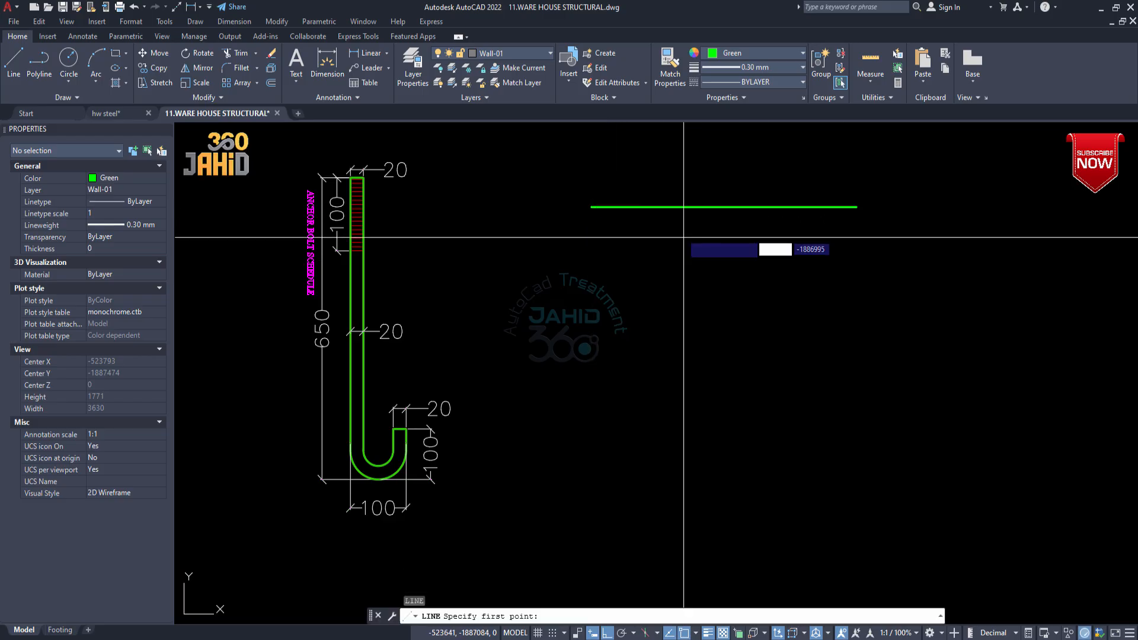
pyautogui.click(660, 207)
pyautogui.moveTo(716, 389); pyautogui.dragTo(703, 313, button='middle')
pyautogui.scroll(-4, 703, 314)
pyautogui.click(714, 427)
pyautogui.press('Escape')
pyautogui.scroll(8, 694, 315)
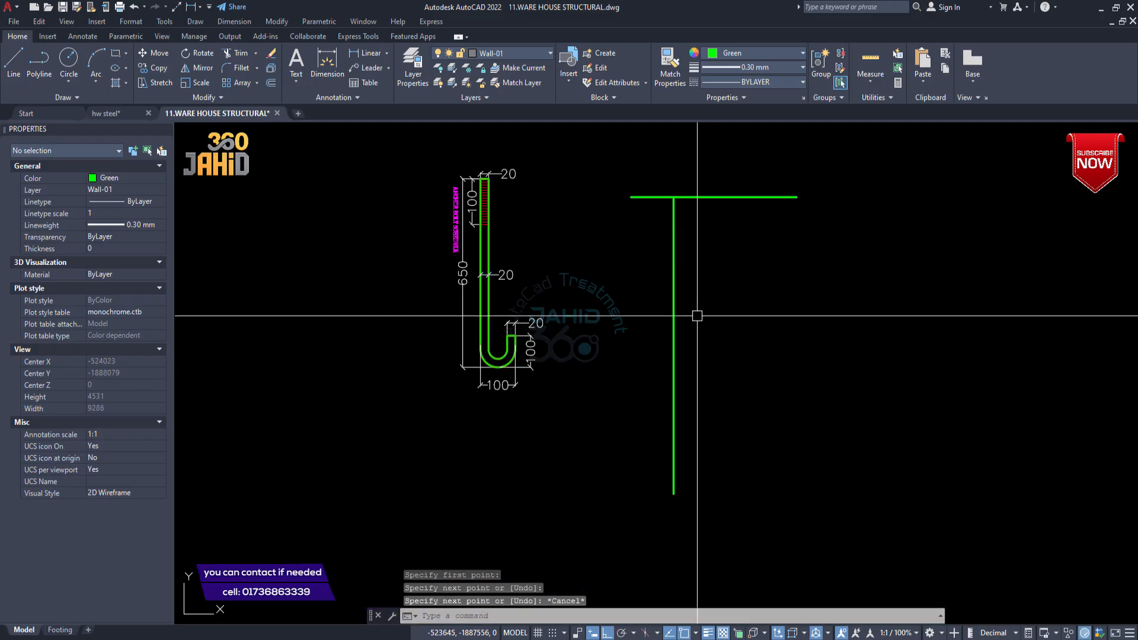
pyautogui.scroll(-2, 687, 239)
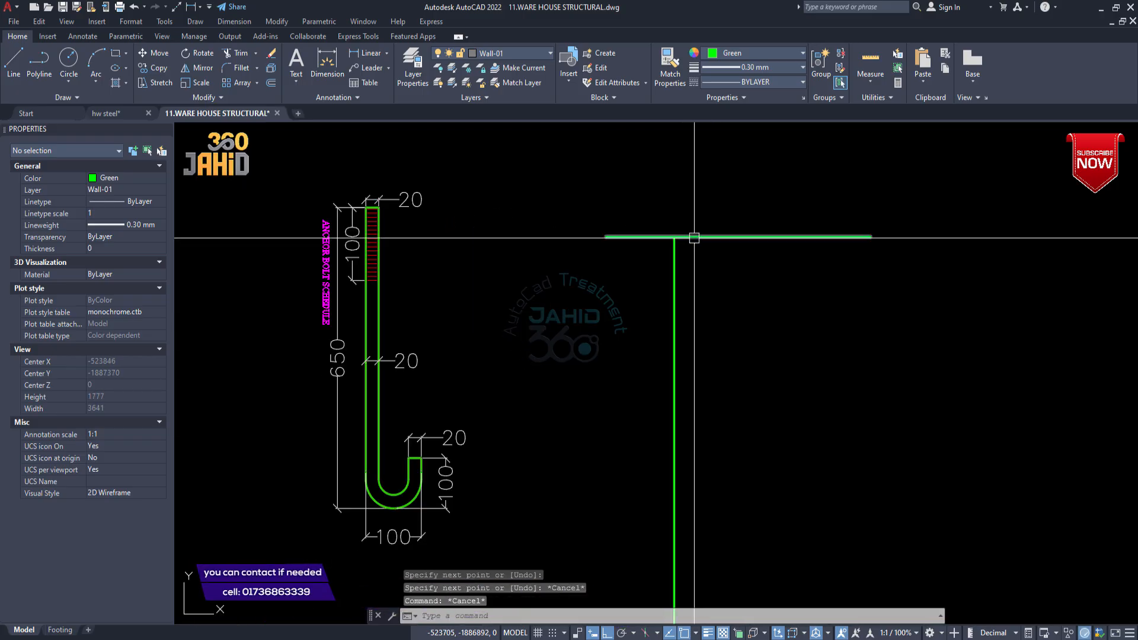
# - Offset the horizontal line 650 downward to mark the overall length of the anchor bolt
pyautogui.press('Escape')
pyautogui.write('o')
pyautogui.press('Return')
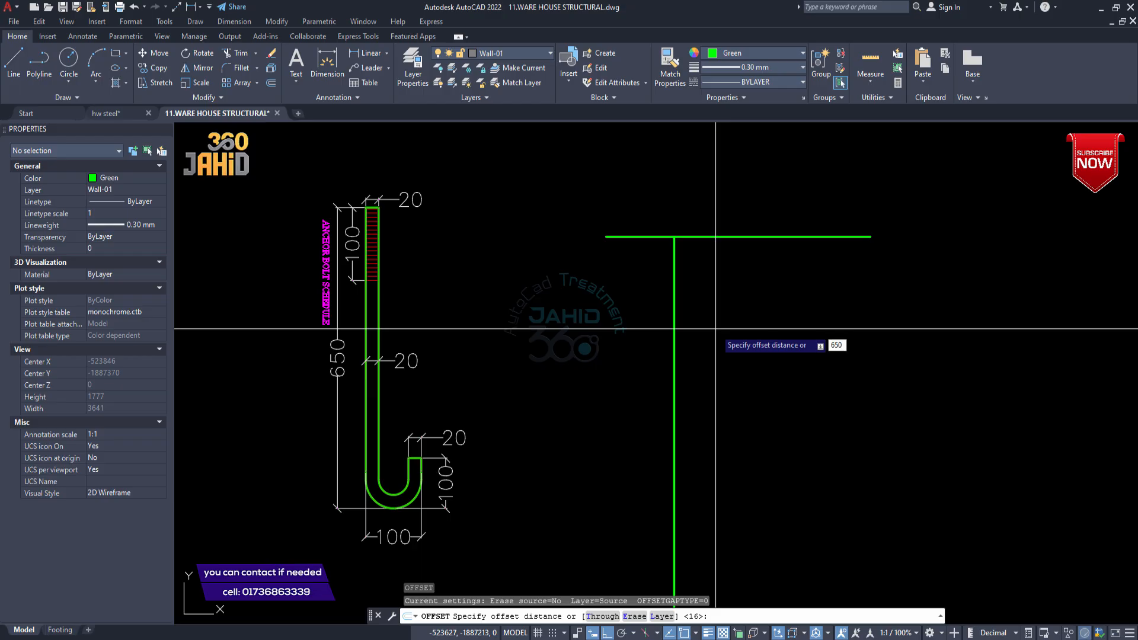
pyautogui.press('Return')
pyautogui.click(721, 236)
pyautogui.click(680, 382)
pyautogui.scroll(-2, 676, 391)
pyautogui.scroll(2, 698, 416)
pyautogui.moveTo(690, 420); pyautogui.dragTo(704, 358, button='middle')
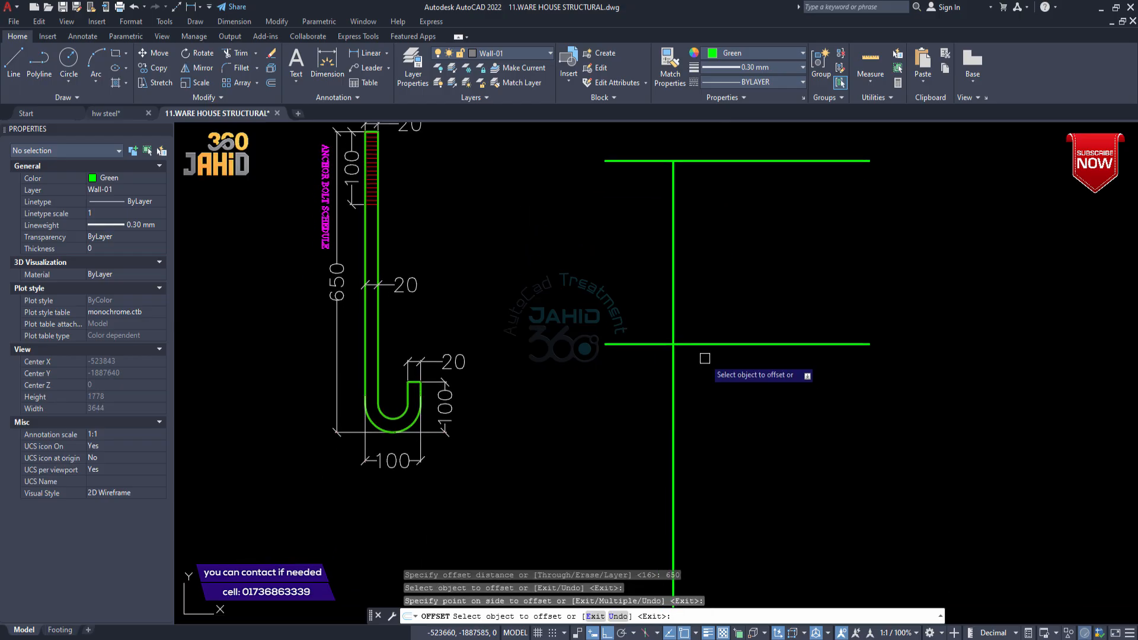
# - Check the hook's width and height dimensions on the reference anchor bolt
pyautogui.moveTo(283, 306)
pyautogui.mouseDown(button='middle')
pyautogui.moveTo(303, 442)
pyautogui.moveTo(323, 370)
pyautogui.mouseUp(button='middle')
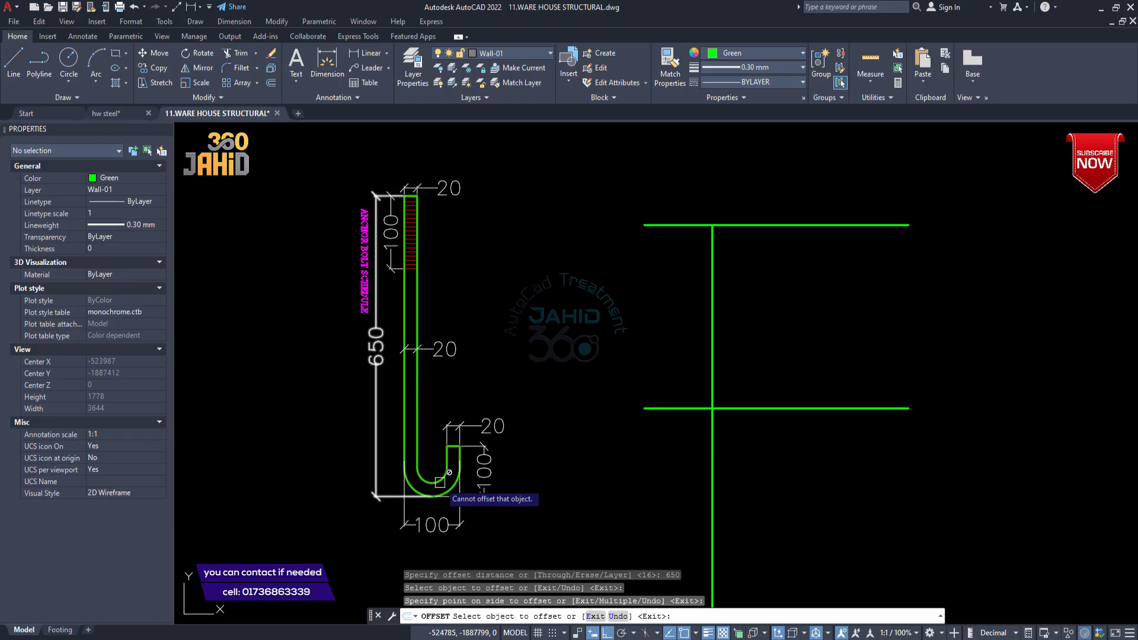
pyautogui.moveTo(440, 481); pyautogui.dragTo(503, 407, button='middle')
pyautogui.scroll(4, 392, 399)
pyautogui.press('Escape')
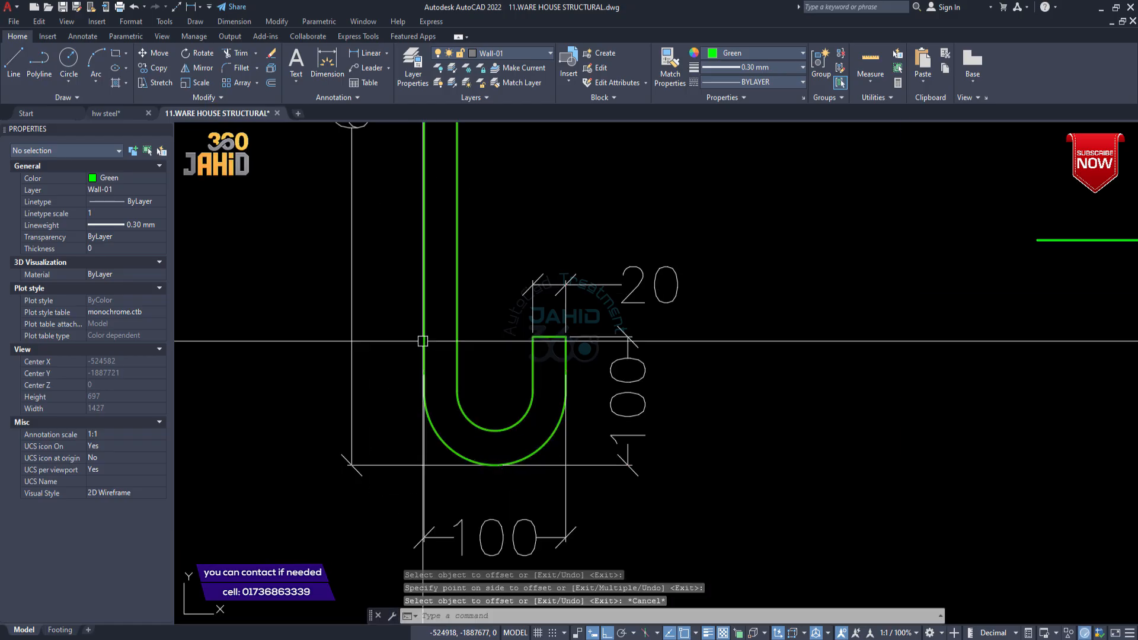
pyautogui.click(563, 382)
pyautogui.press('Escape')
pyautogui.scroll(-4, 521, 425)
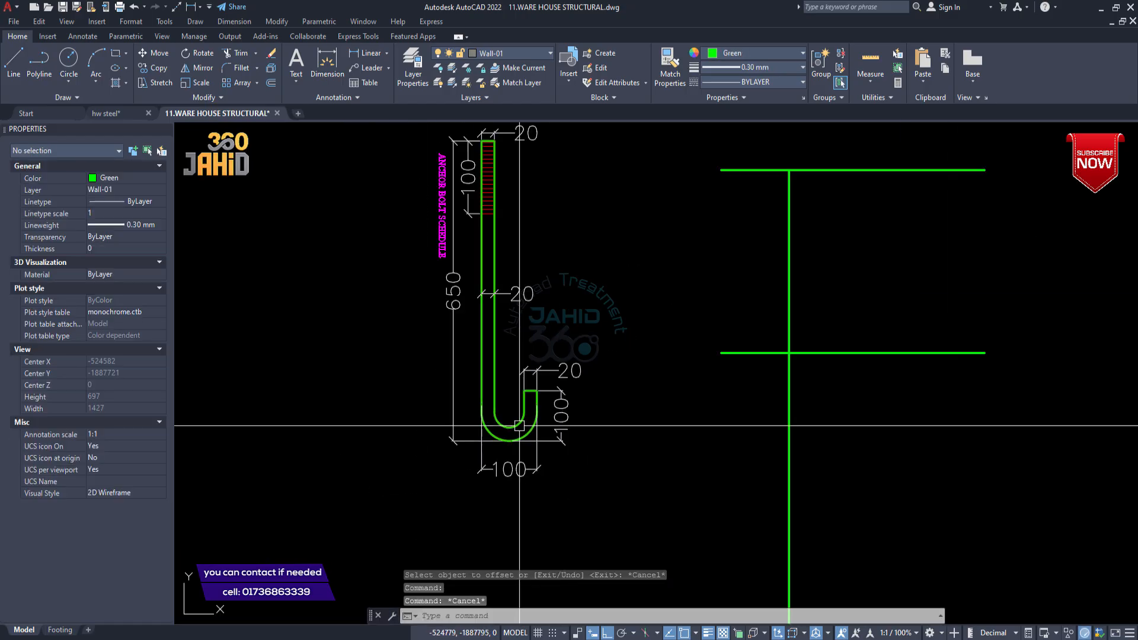
pyautogui.moveTo(575, 429); pyautogui.dragTo(549, 434, button='middle')
pyautogui.press('Escape')
pyautogui.press('Escape')
# - Offset the vertical line 100 to the right to set the overall hook width
pyautogui.moveTo(690, 441); pyautogui.dragTo(556, 452, button='middle')
pyautogui.write('o')
pyautogui.press('space')
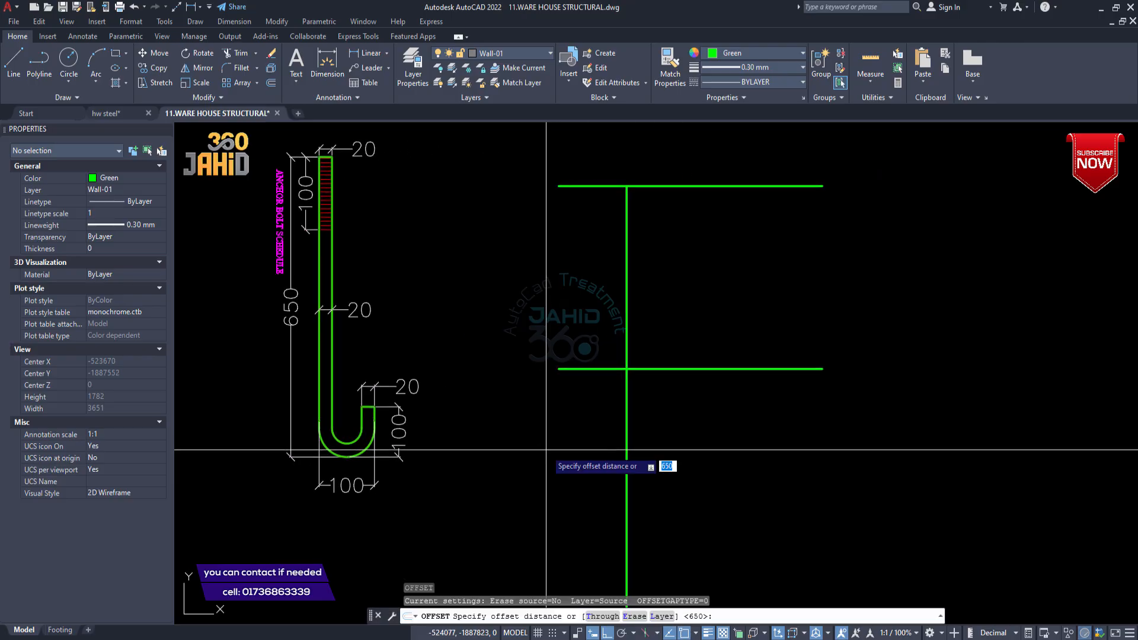
pyautogui.press('space')
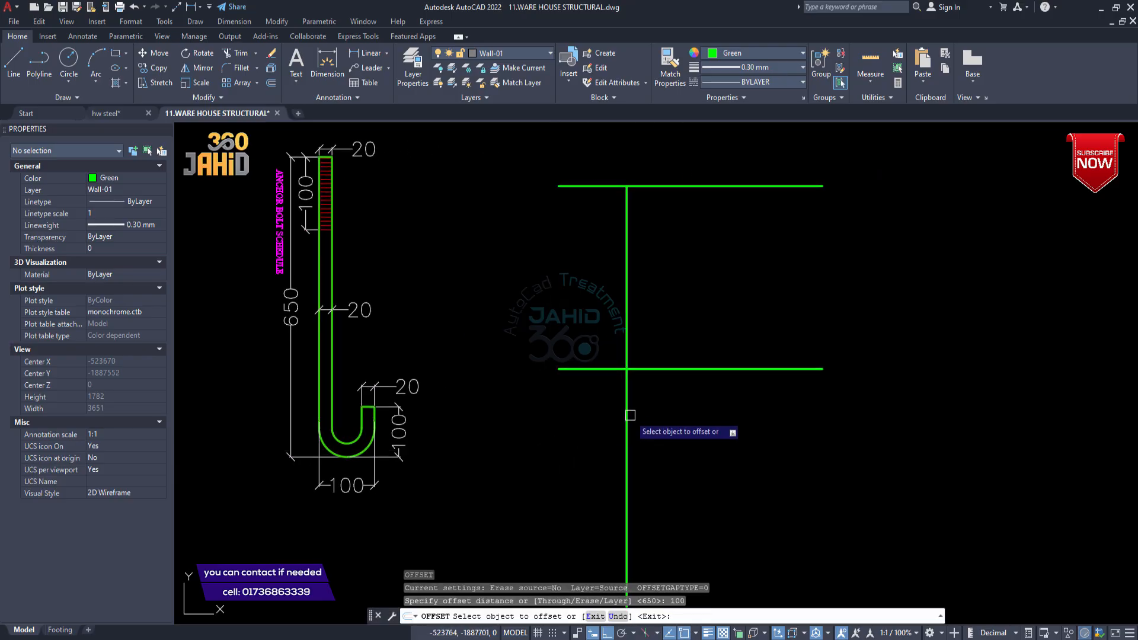
pyautogui.click(630, 415)
pyautogui.click(681, 418)
pyautogui.moveTo(721, 421)
pyautogui.mouseDown(button='middle')
pyautogui.moveTo(738, 425)
pyautogui.moveTo(715, 429)
pyautogui.mouseUp(button='middle')
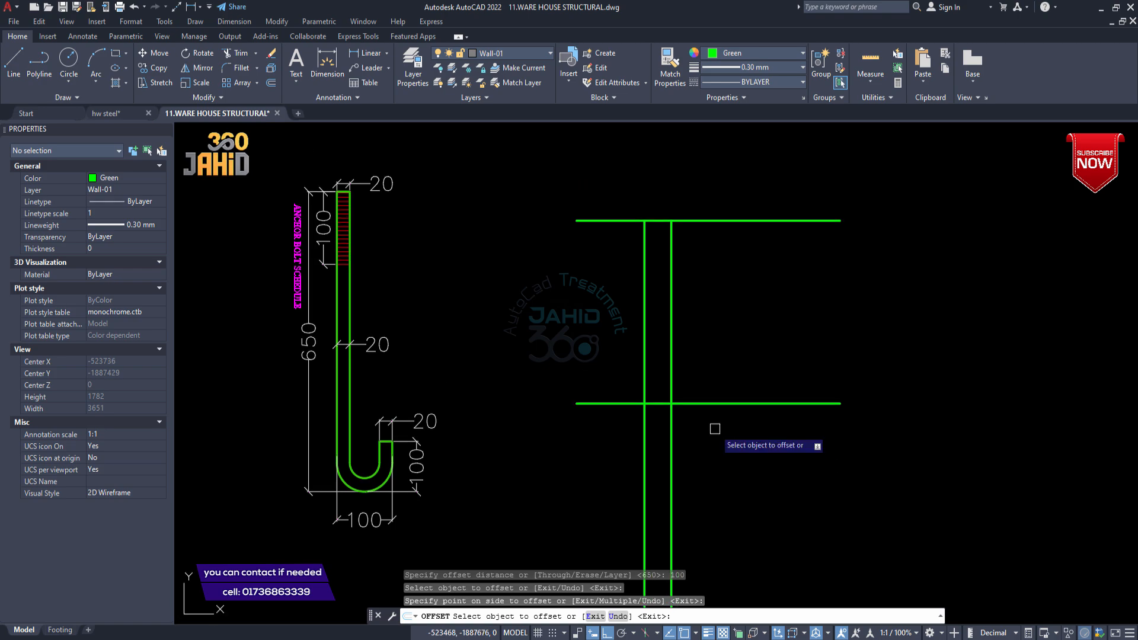
# - Try to offset the upper horizontal line 100 downward to mark the length of the bolt's threaded part
pyautogui.scroll(2, 344, 213)
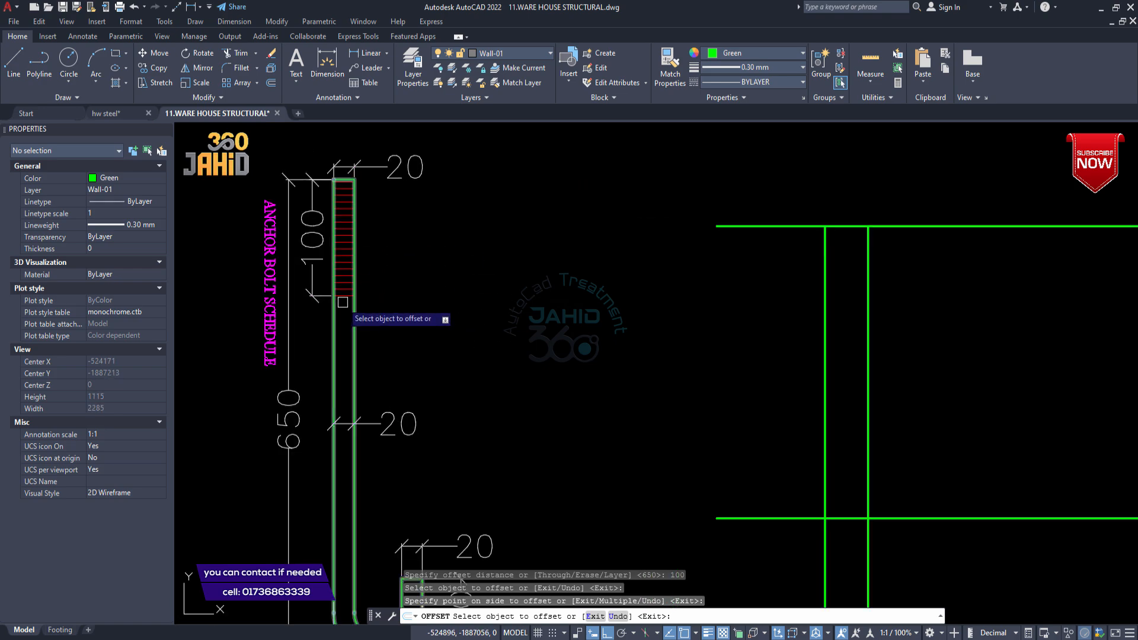
pyautogui.scroll(-2, 317, 290)
pyautogui.click(589, 306)
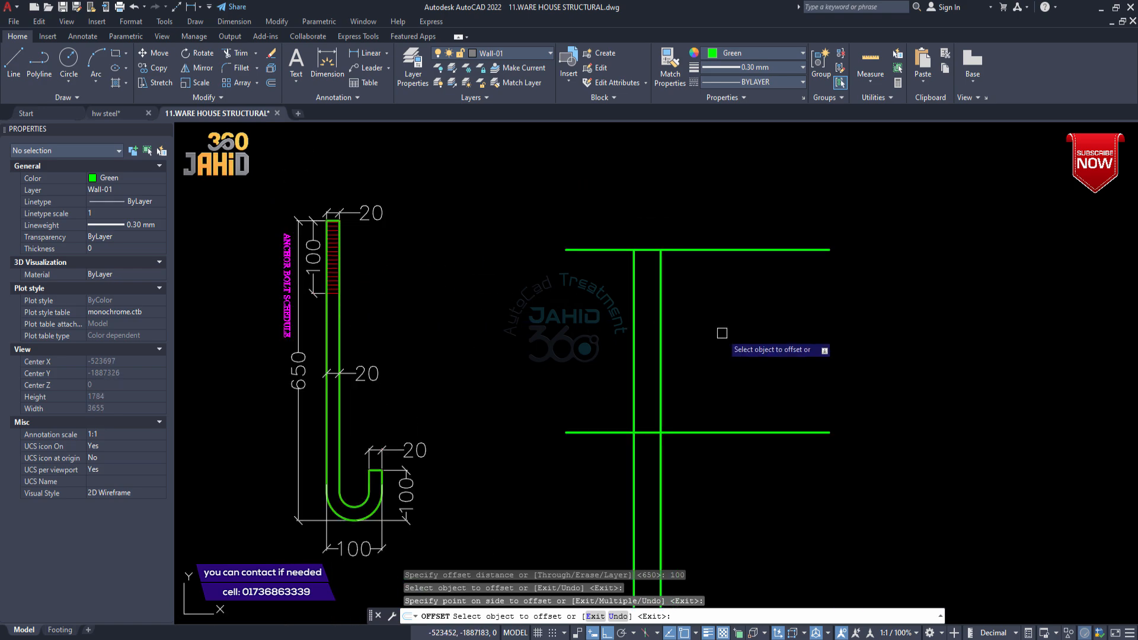
pyautogui.press('space')
pyautogui.press('space')
pyautogui.write('100')
pyautogui.press('space')
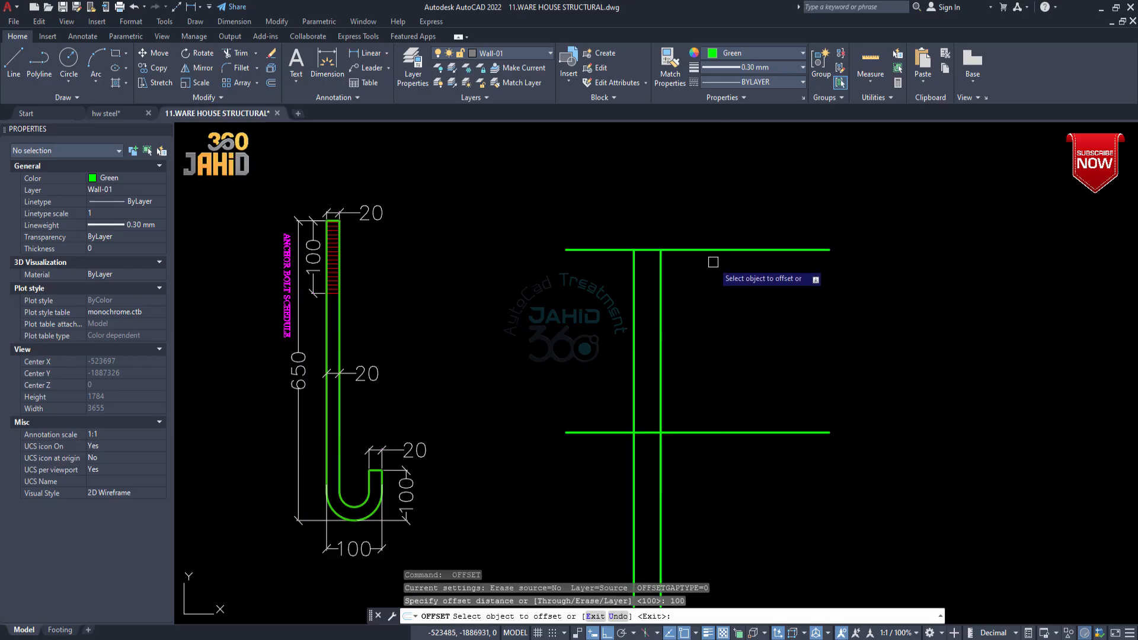
pyautogui.click(712, 249)
pyautogui.click(732, 331)
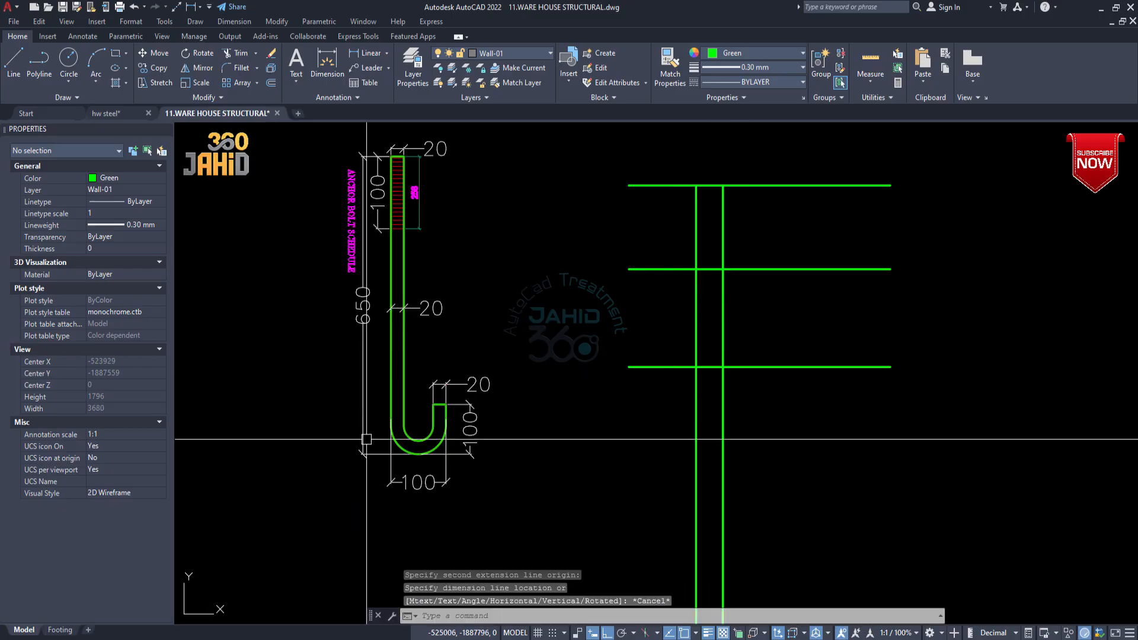
# - Offset the left vertical line 20 to the right to give the bolt shank its thickness
pyautogui.scroll(2, 425, 255)
pyautogui.scroll(-2, 397, 361)
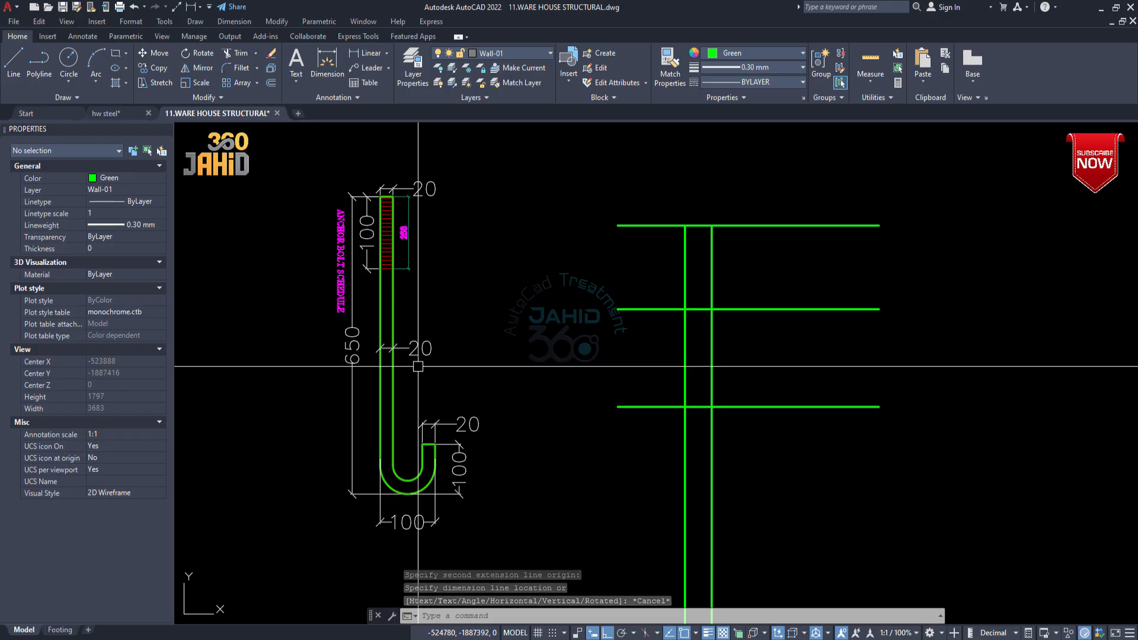
pyautogui.press('Escape')
pyautogui.write('o')
pyautogui.press('Return')
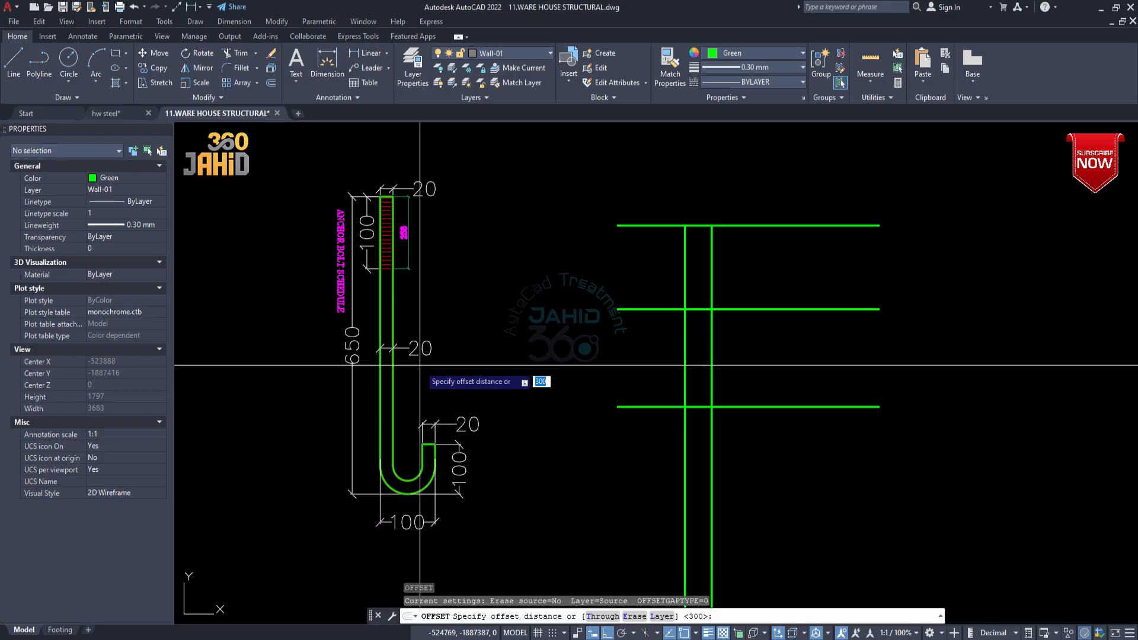
pyautogui.press('Return')
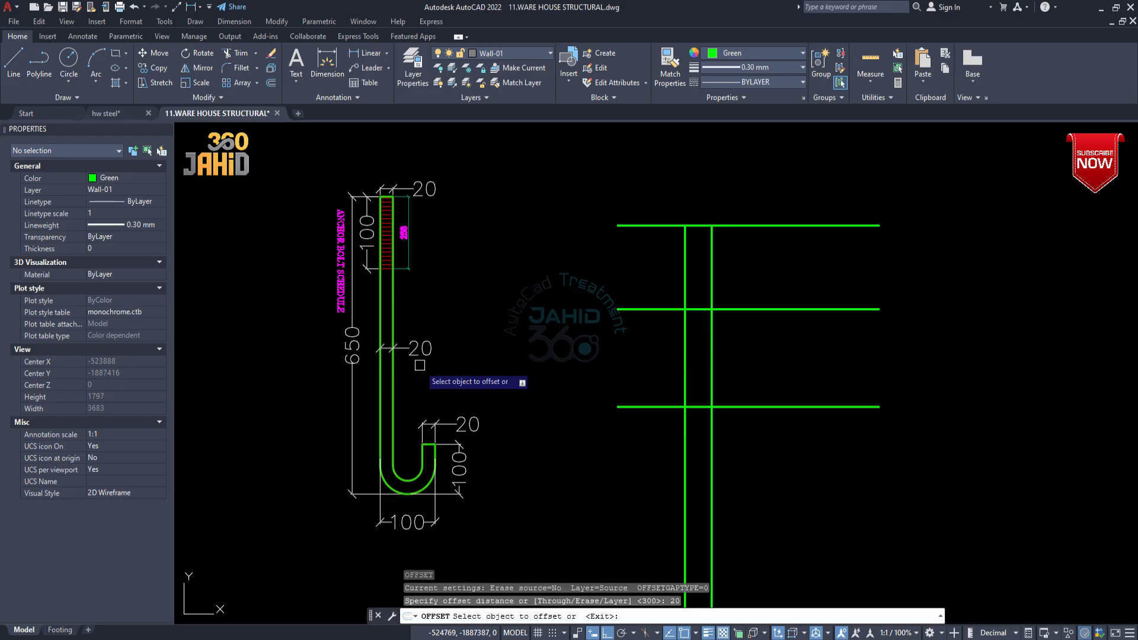
pyautogui.click(685, 367)
pyautogui.click(754, 364)
# - Offset the lowest horizontal line 20 upward and the right vertical line 20 to the left, forming the hook's thickness
pyautogui.moveTo(729, 421); pyautogui.dragTo(728, 404, button='middle')
pyautogui.scroll(2, 729, 397)
pyautogui.click(734, 385)
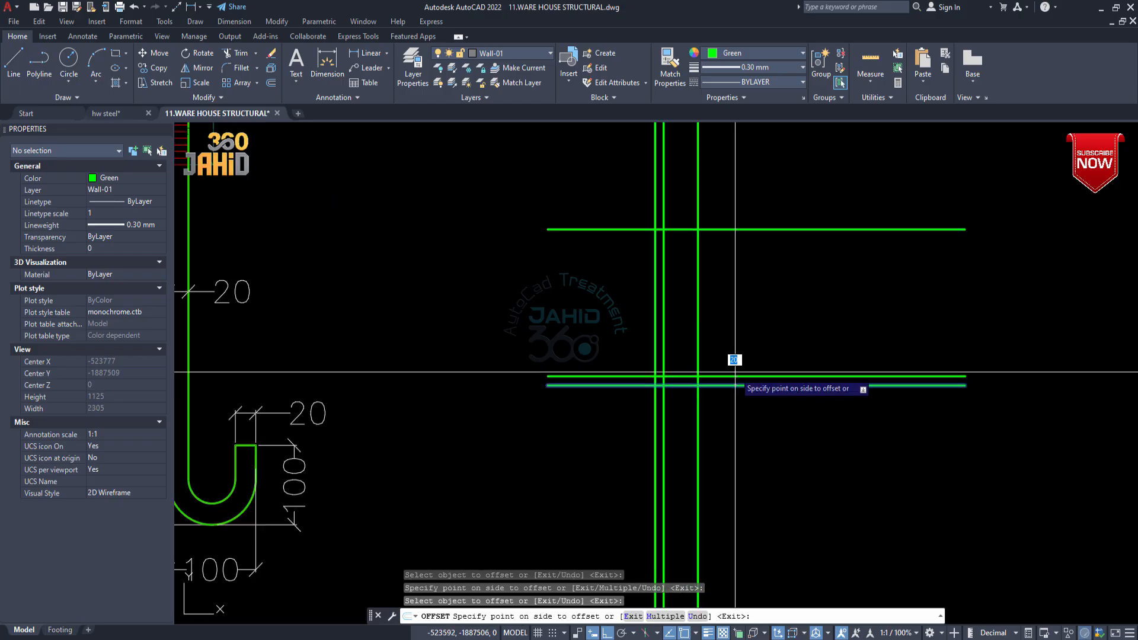
pyautogui.click(734, 368)
pyautogui.click(698, 330)
pyautogui.click(592, 320)
pyautogui.scroll(-3, 723, 422)
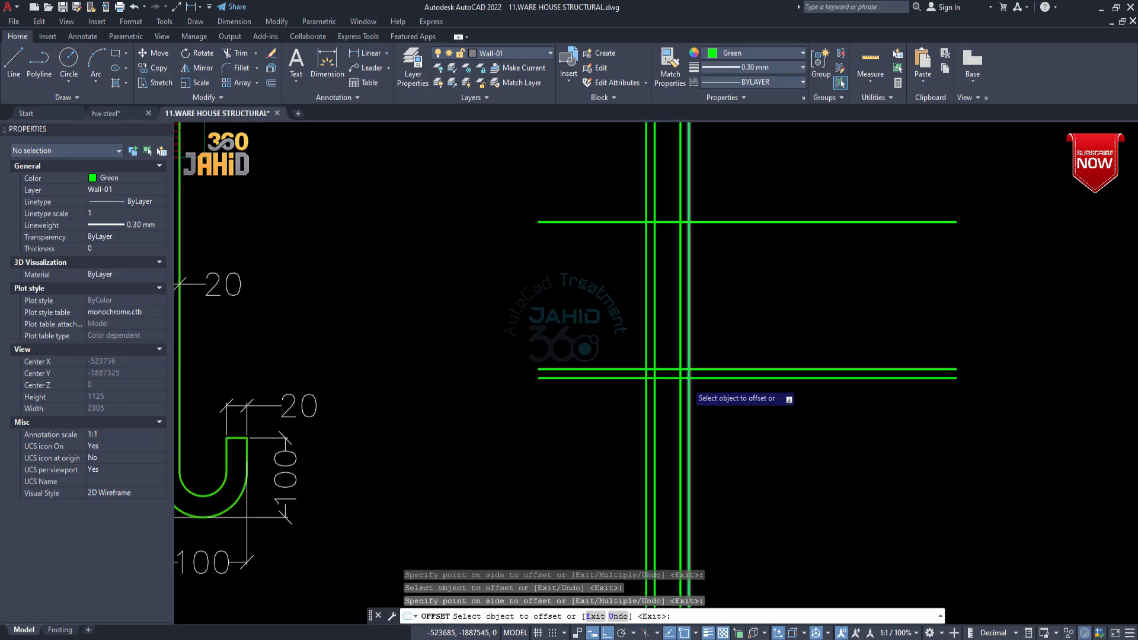
# - Trim the vertical lines below the lowest horizontal line and the ends of both lower horizontal lines outside the outer verticals
pyautogui.press('Escape')
pyautogui.press('Escape')
pyautogui.write('tr')
pyautogui.press('space')
pyautogui.click(734, 444)
pyautogui.click(649, 436)
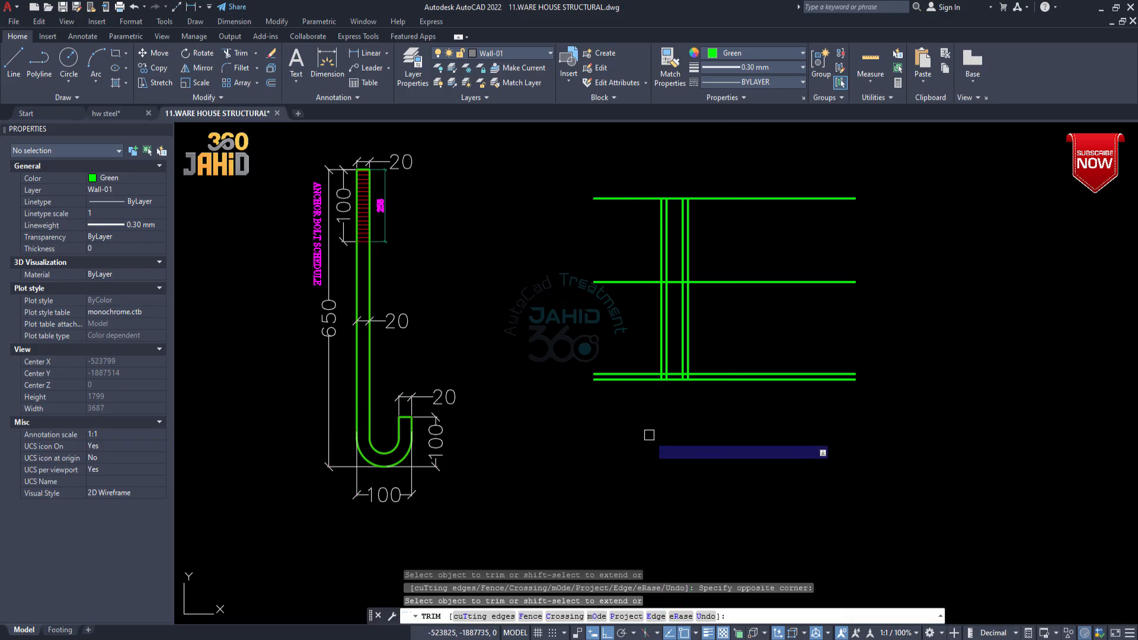
pyautogui.click(641, 397)
pyautogui.click(628, 359)
pyautogui.moveTo(775, 342); pyautogui.dragTo(741, 430, button='middle')
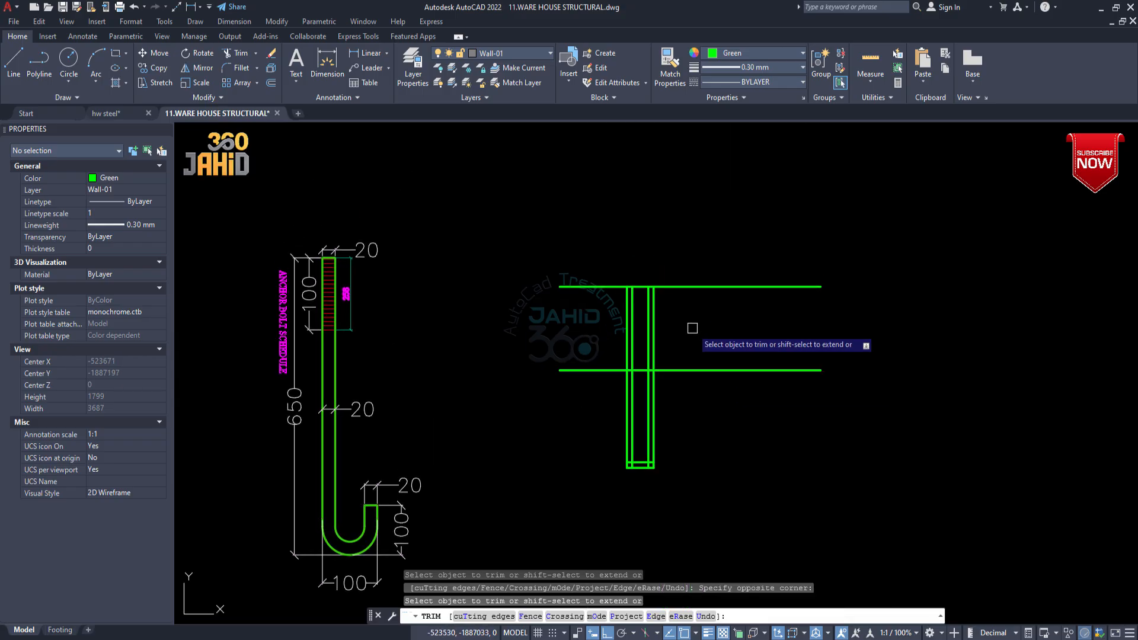
pyautogui.press('Escape')
# - Using the reference bolt's hook height, offset the bottom line of the new bolt 100 upward
pyautogui.moveTo(678, 469); pyautogui.dragTo(684, 396, button='middle')
pyautogui.scroll(2, 354, 490)
pyautogui.press('Escape')
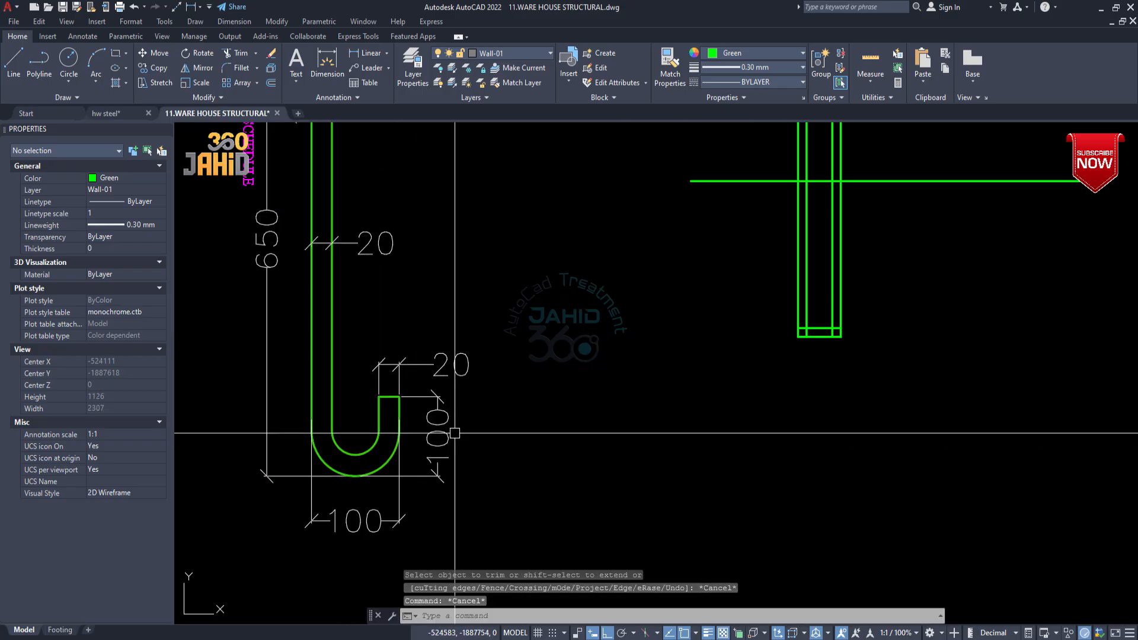
pyautogui.click(438, 436)
pyautogui.press('Escape')
pyautogui.moveTo(772, 392); pyautogui.dragTo(685, 455, button='middle')
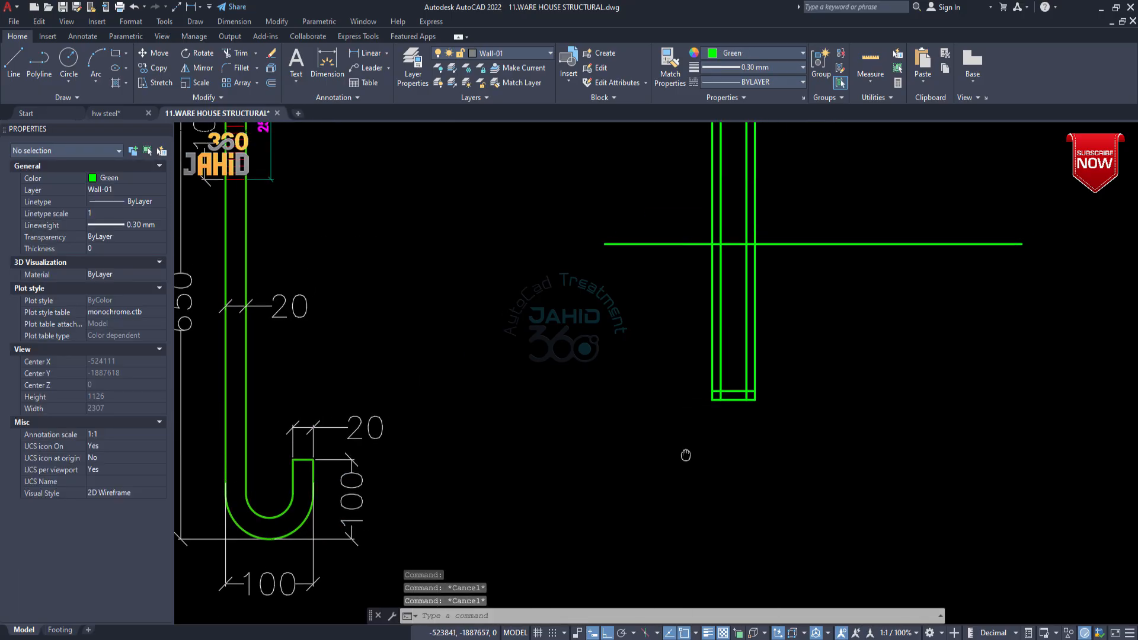
pyautogui.write('o')
pyautogui.press('Return')
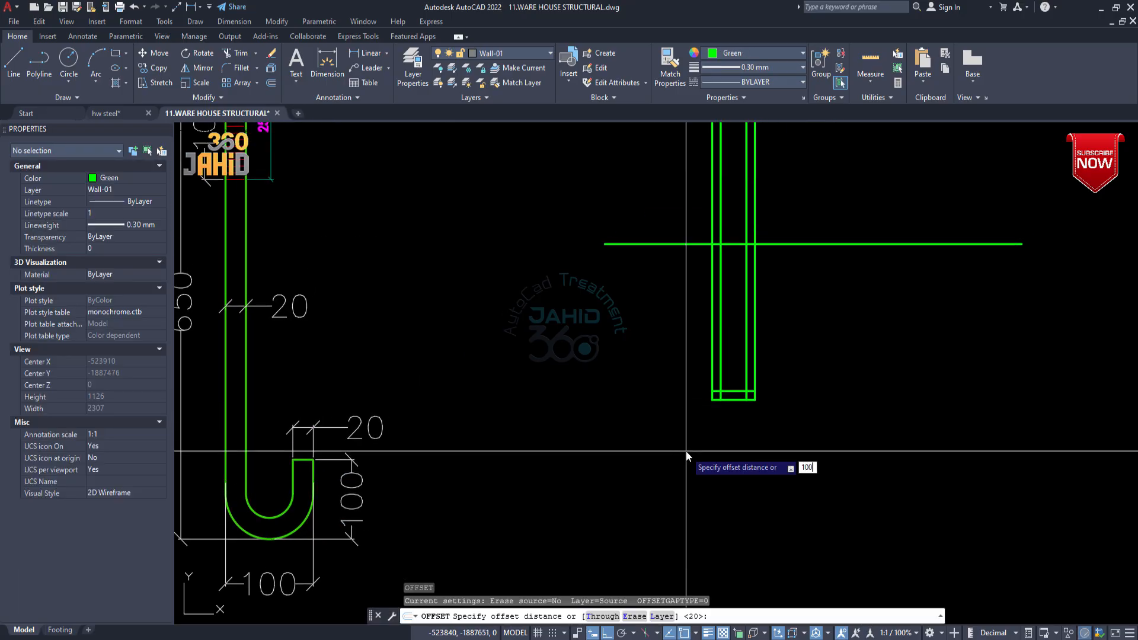
pyautogui.press('Return')
pyautogui.scroll(3, 743, 393)
pyautogui.click(731, 410)
pyautogui.click(727, 324)
pyautogui.moveTo(724, 329); pyautogui.dragTo(678, 424, button='middle')
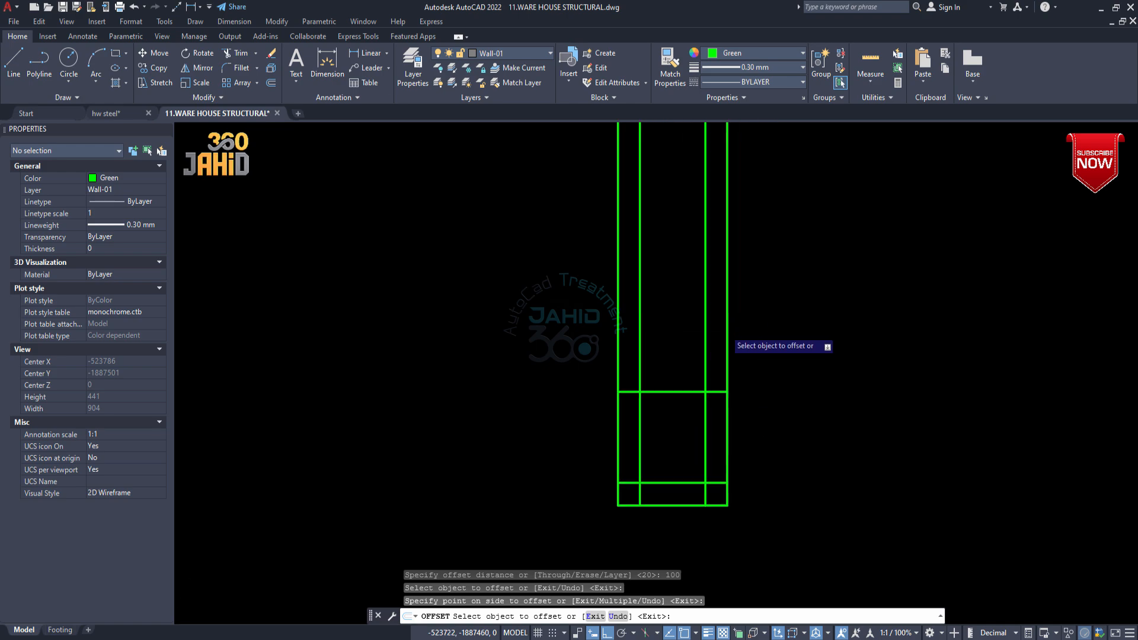
pyautogui.press('Escape')
pyautogui.press('Escape')
# - Trim the two right vertical lines above the hook-height line to form the short hook leg
pyautogui.press('Return')
pyautogui.press('Return')
pyautogui.click(758, 358)
pyautogui.click(683, 326)
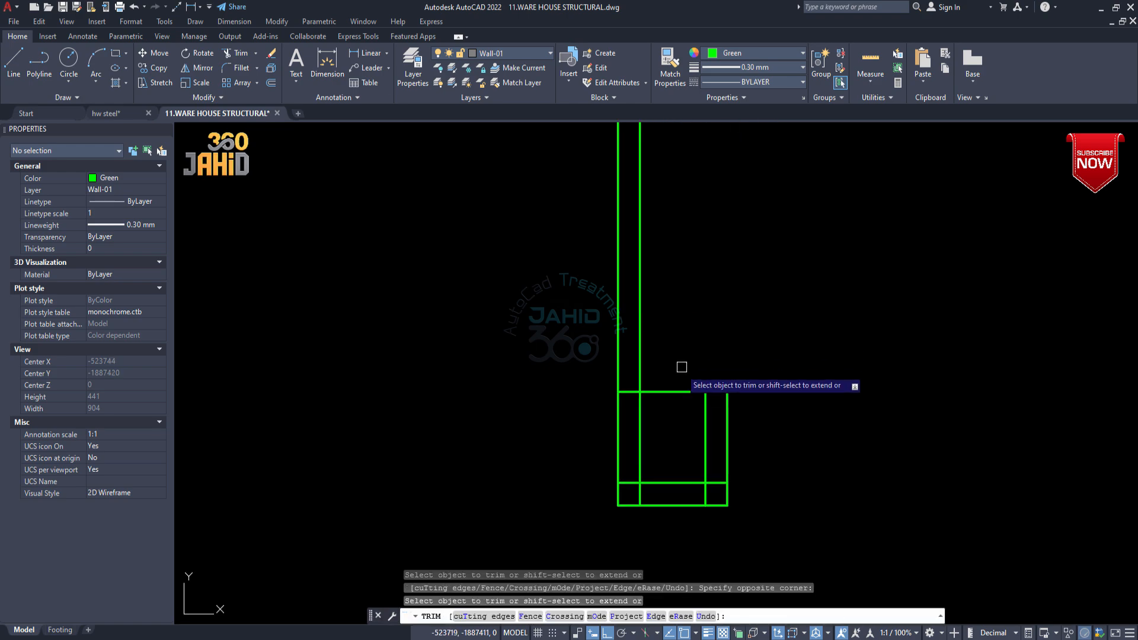
# - Trim the hook-height line back to the short hook leg and delete its leftover piece across the bolt shank
pyautogui.click(669, 391)
pyautogui.press('Escape')
pyautogui.click(586, 380)
pyautogui.click(659, 410)
pyautogui.press('Delete')
pyautogui.scroll(-4, 700, 399)
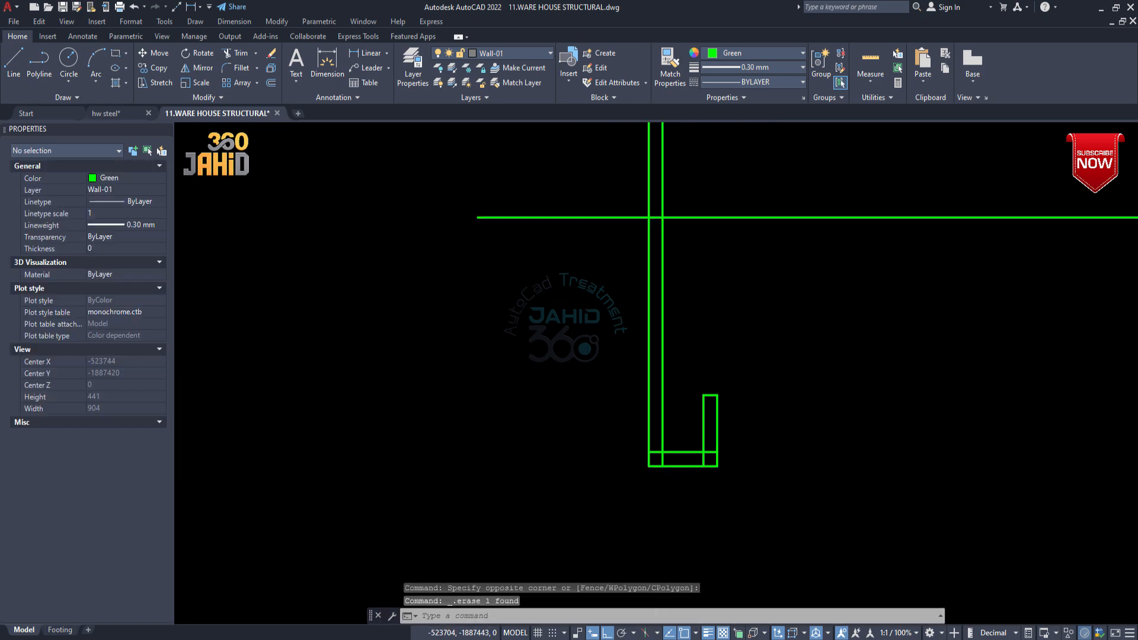
pyautogui.moveTo(740, 375); pyautogui.dragTo(649, 449, button='middle')
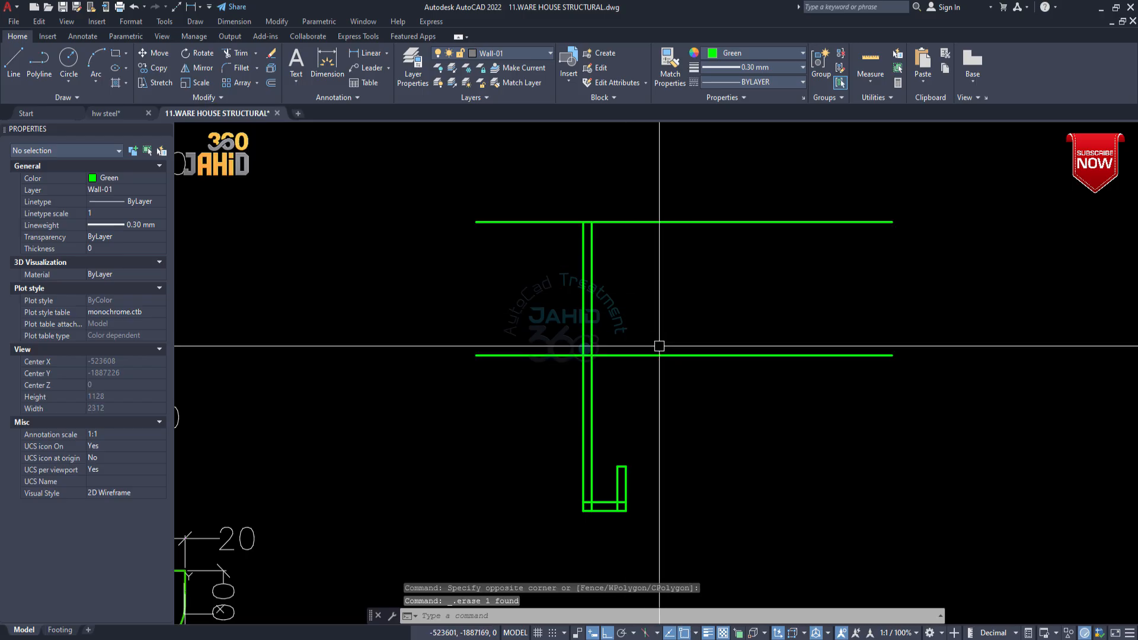
# - Trim the parts of both horizontal lines that project beyond the two sides of the new bolt's shank
pyautogui.press('Escape')
pyautogui.press('Escape')
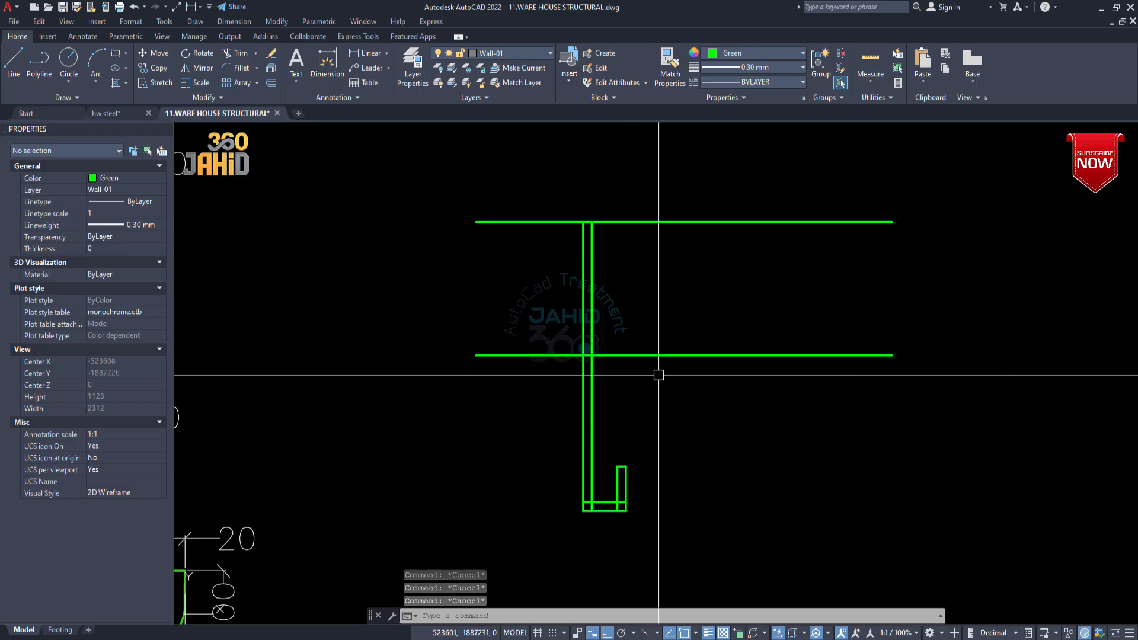
pyautogui.write('tr')
pyautogui.press('space')
pyautogui.press('space')
pyautogui.click(541, 409)
pyautogui.click(493, 194)
pyautogui.click(765, 401)
pyautogui.click(684, 191)
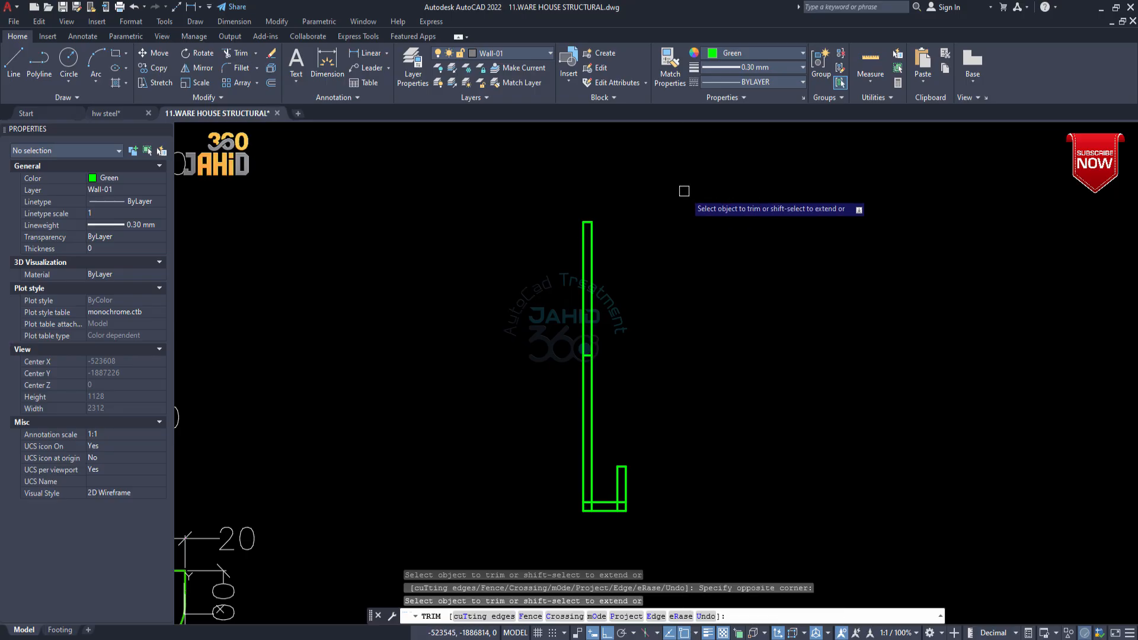
pyautogui.press('Escape')
# - Examine the threaded end of the reference bolt and compare it with the upper section of the new bolt
pyautogui.scroll(4, 593, 367)
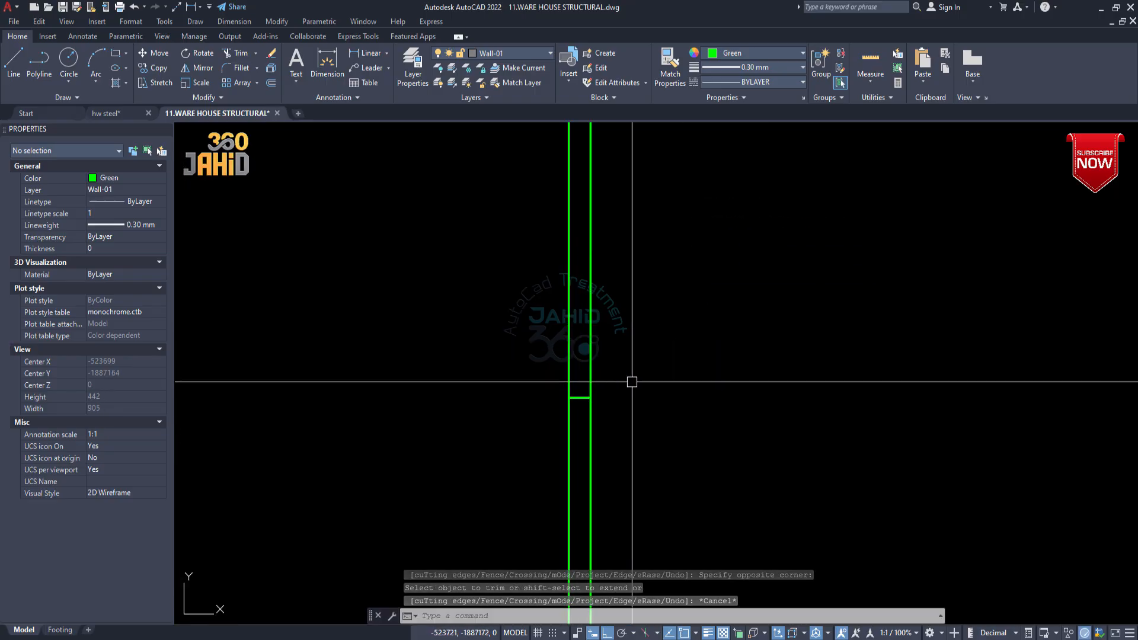
pyautogui.scroll(-4, 631, 391)
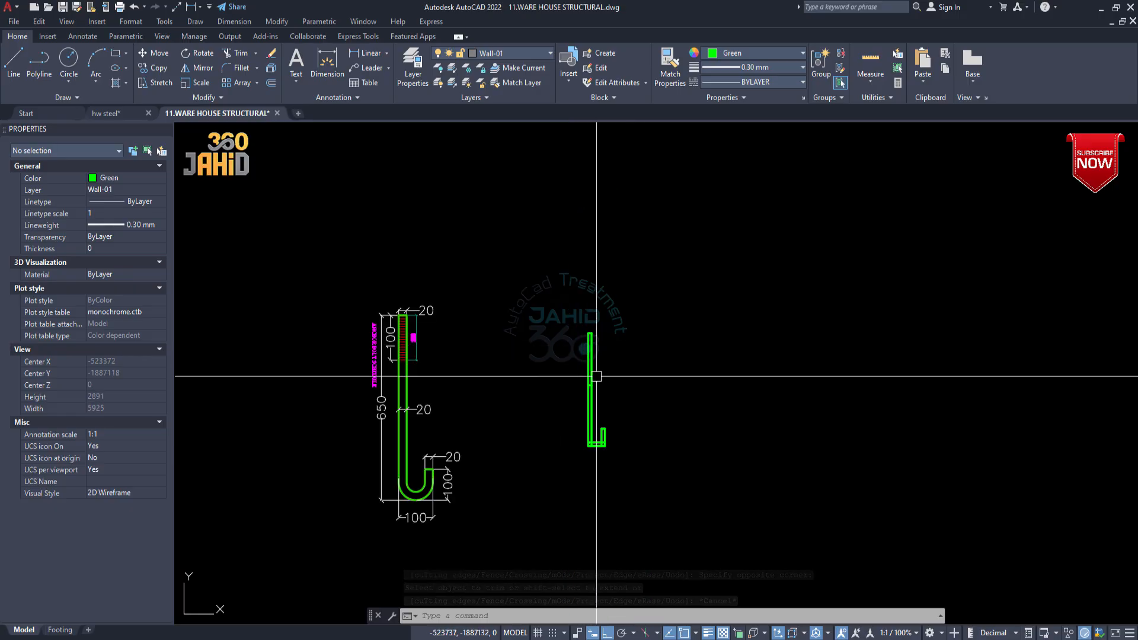
pyautogui.scroll(2, 585, 381)
pyautogui.moveTo(585, 381); pyautogui.dragTo(693, 393, button='middle')
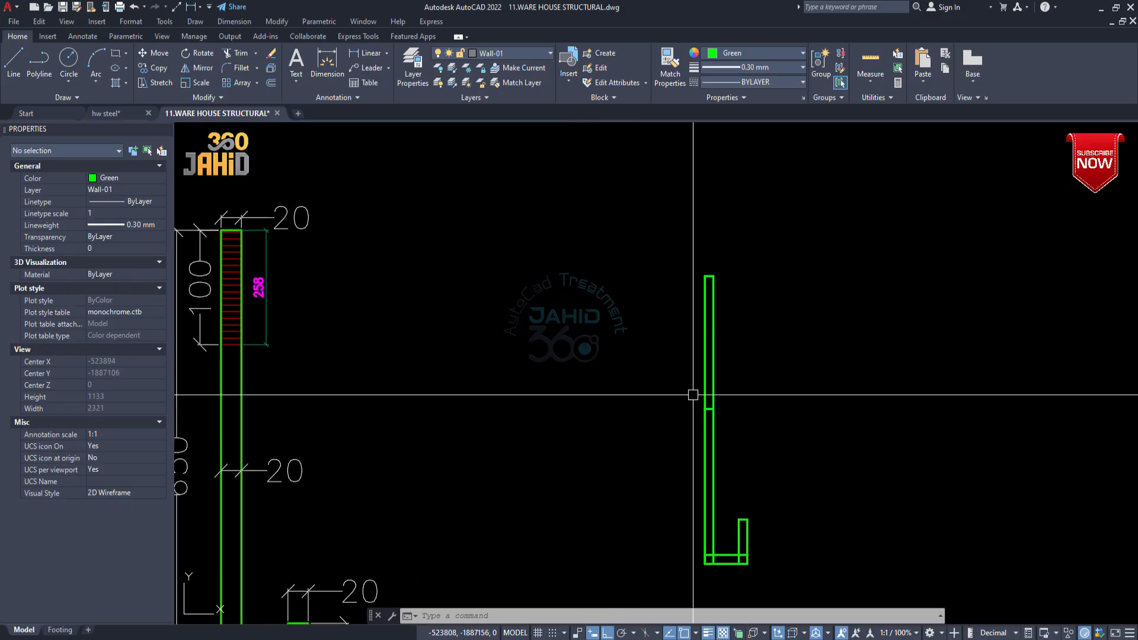
pyautogui.scroll(2, 733, 326)
pyautogui.press('Escape')
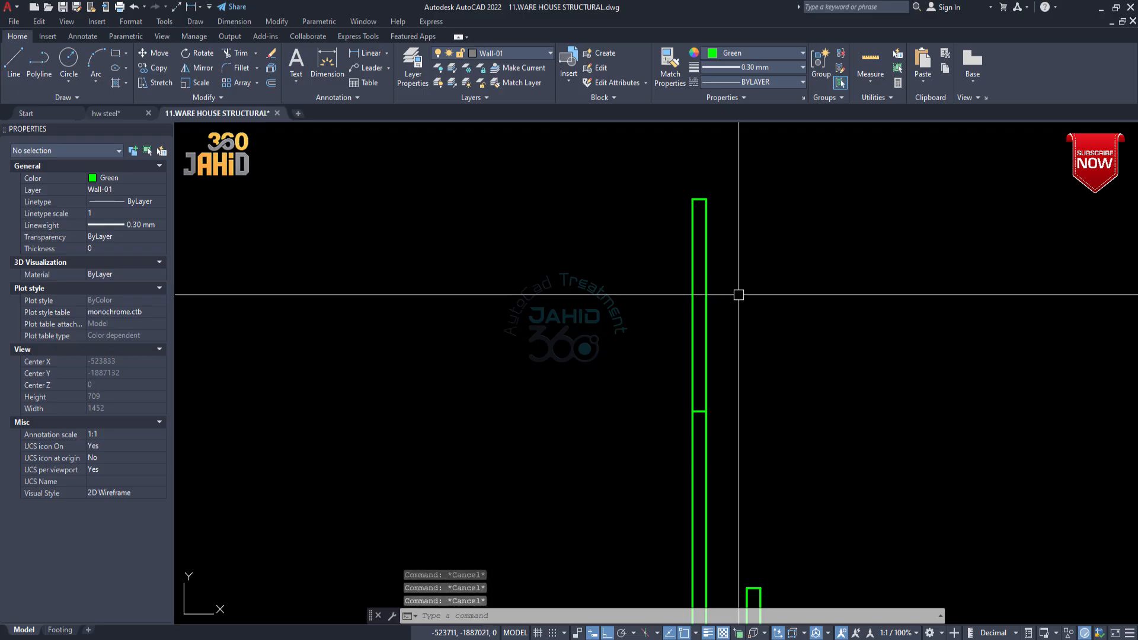
pyautogui.scroll(-4, 735, 294)
pyautogui.scroll(2, 709, 324)
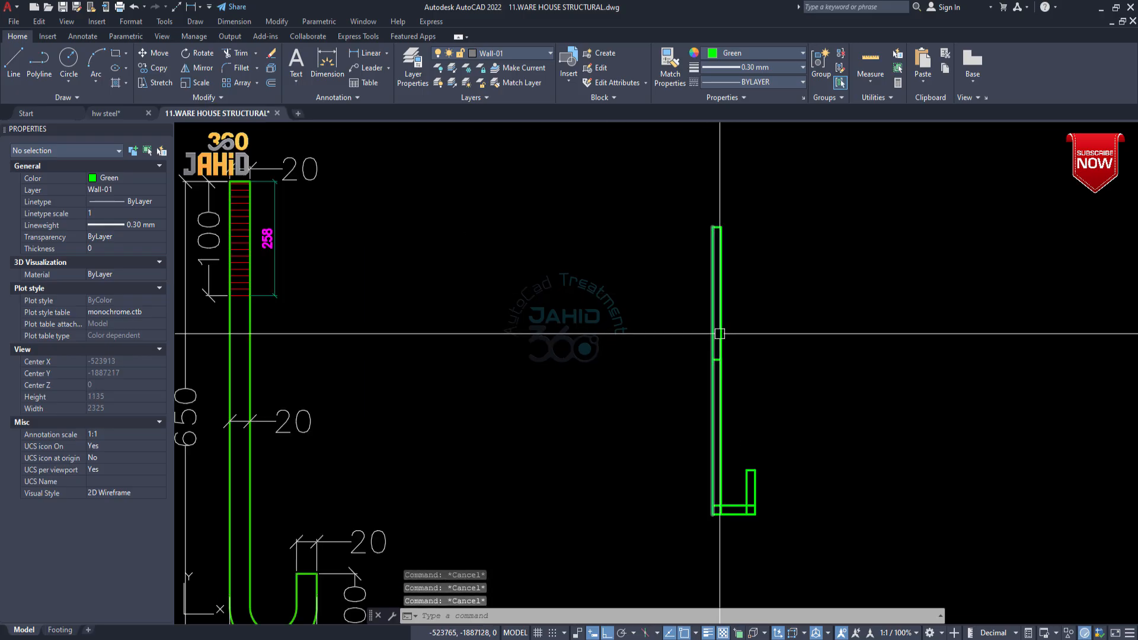
pyautogui.scroll(2, 731, 240)
pyautogui.moveTo(660, 297); pyautogui.dragTo(851, 297, button='middle')
pyautogui.moveTo(328, 297); pyautogui.dragTo(648, 352, button='middle')
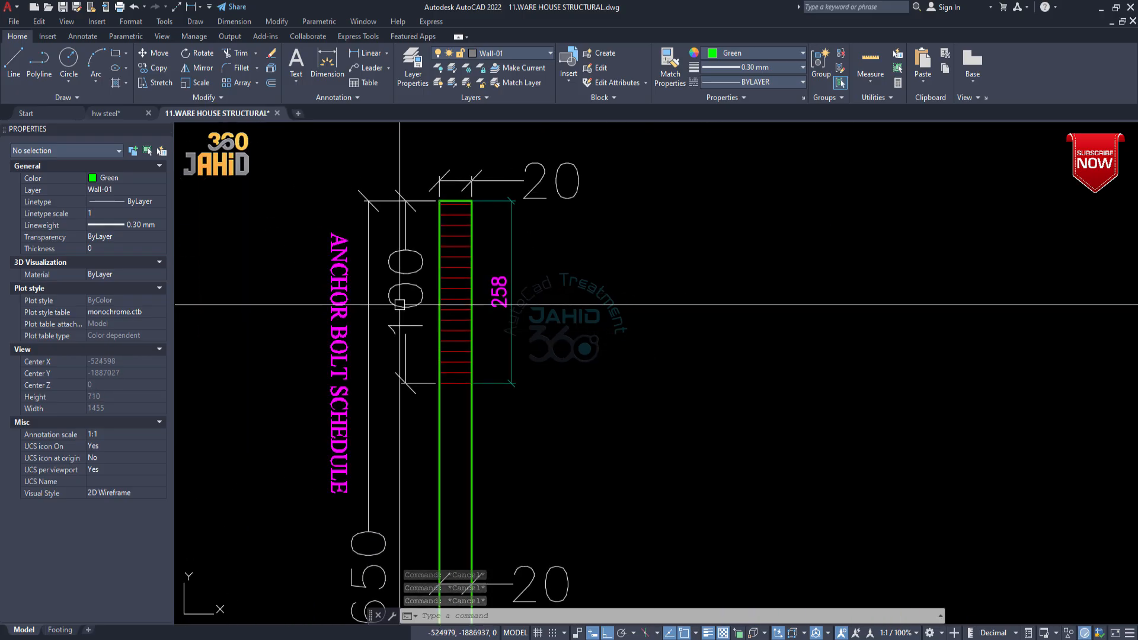
pyautogui.scroll(-2, 440, 310)
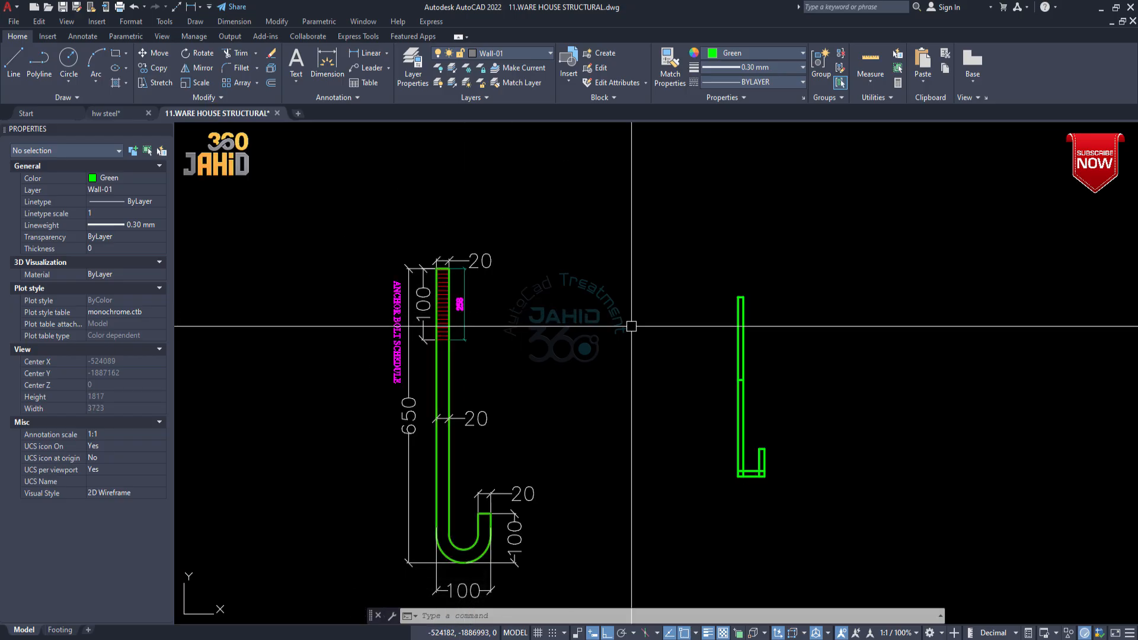
pyautogui.scroll(2, 770, 332)
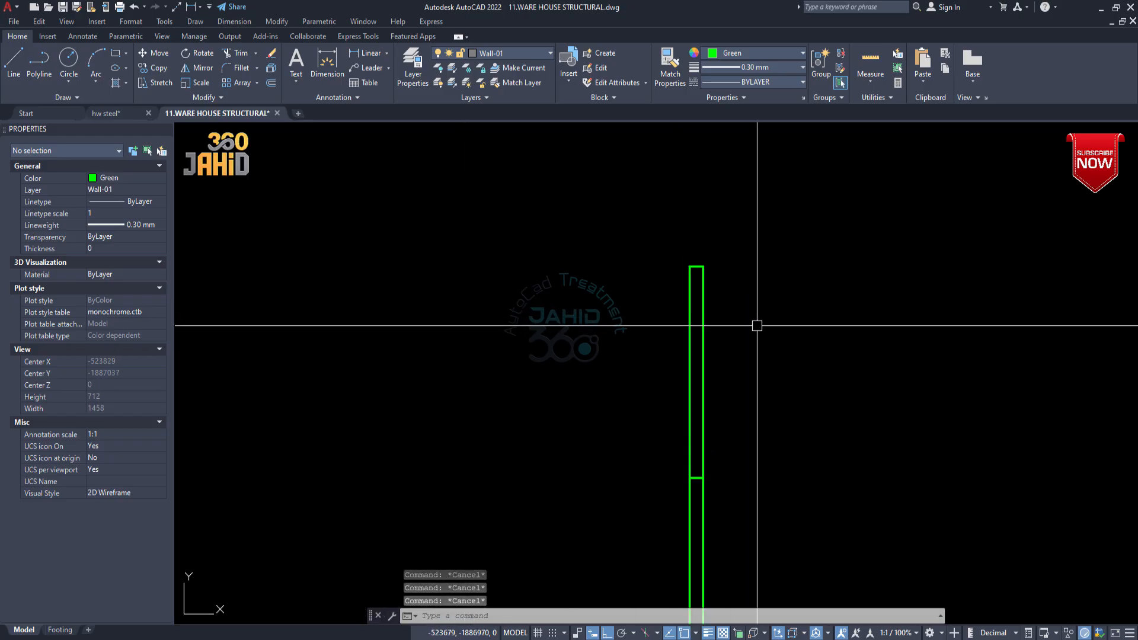
# - Try offsetting the new bolt's top line 5 downward for thread spacing, and erase the trial line
pyautogui.write('o')
pyautogui.press('space')
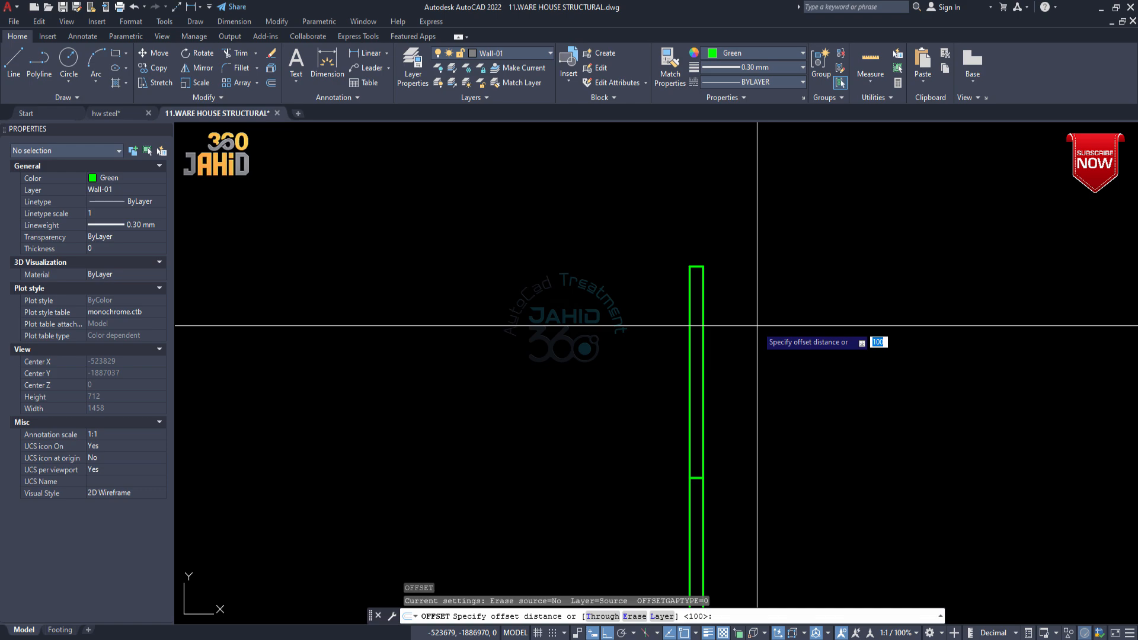
pyautogui.press('Return')
pyautogui.click(692, 266)
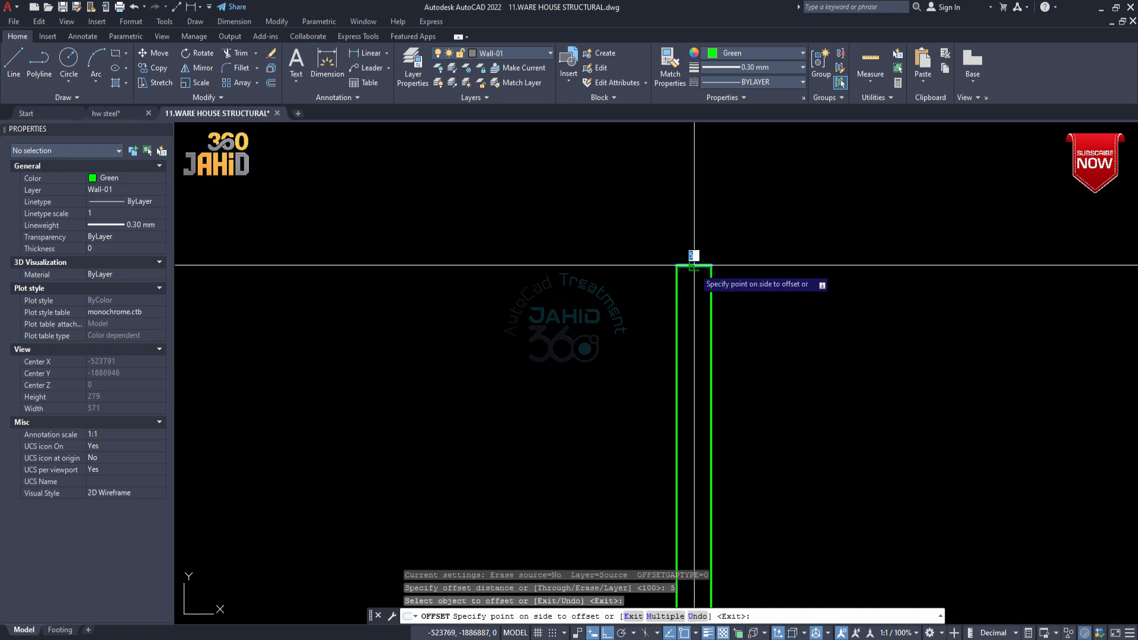
pyautogui.click(698, 332)
pyautogui.scroll(2, 698, 312)
pyautogui.press('Escape')
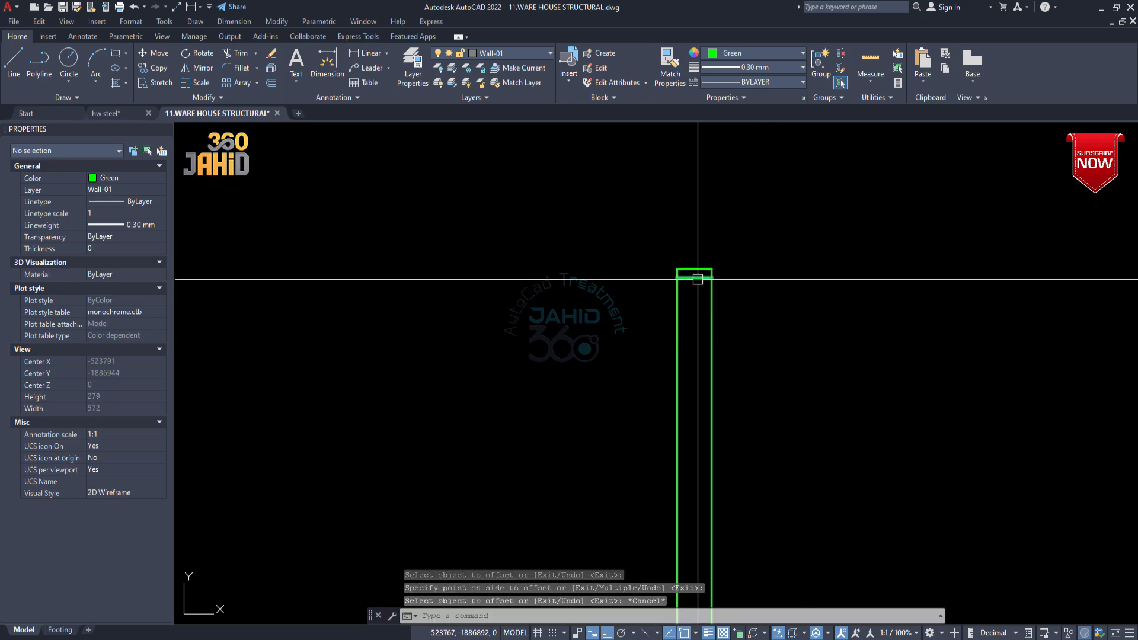
pyautogui.click(692, 275)
pyautogui.press('Delete')
pyautogui.press('Escape')
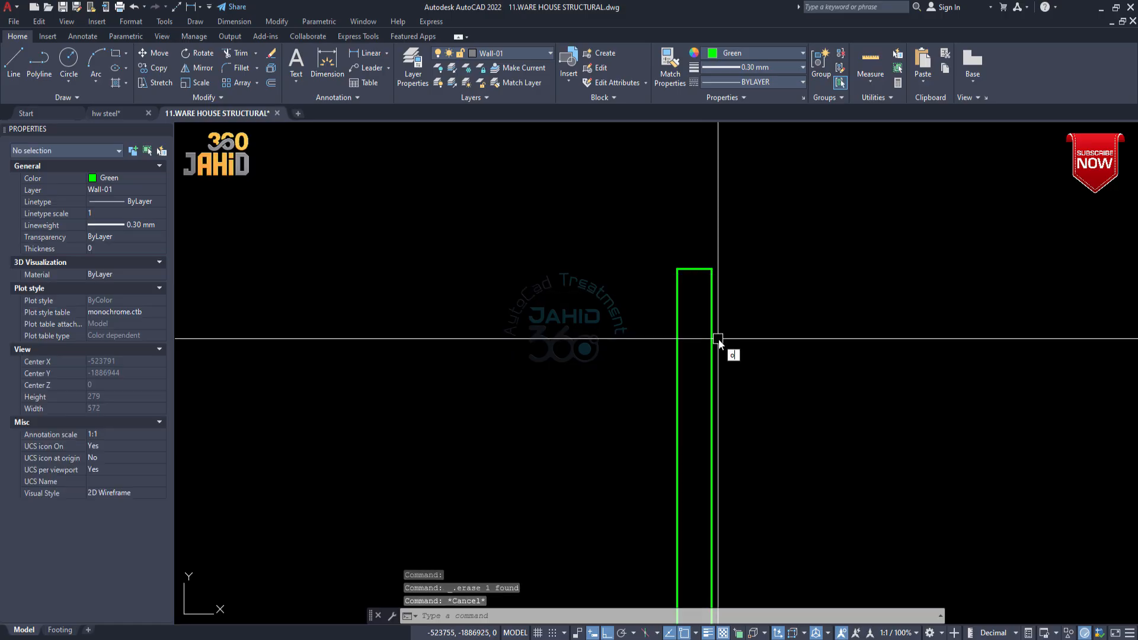
# - Offset the new bolt's top line 15 downward to make the first thread line
pyautogui.press('Return')
pyautogui.press('Return')
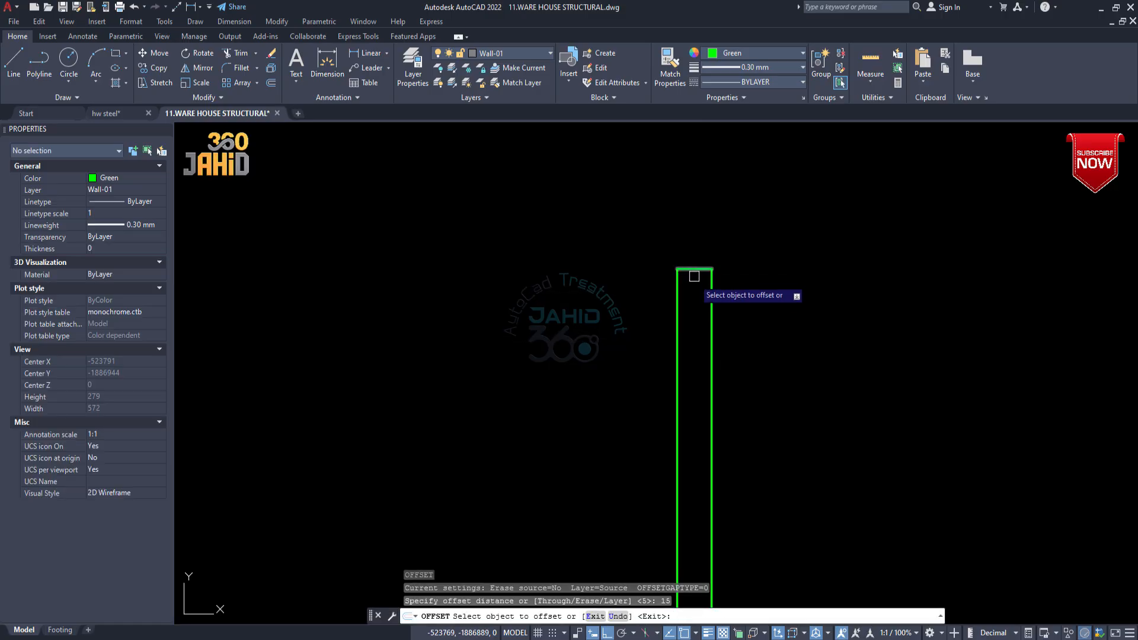
pyautogui.click(694, 274)
pyautogui.scroll(-4, 696, 357)
pyautogui.click(721, 388)
pyautogui.scroll(1, 716, 367)
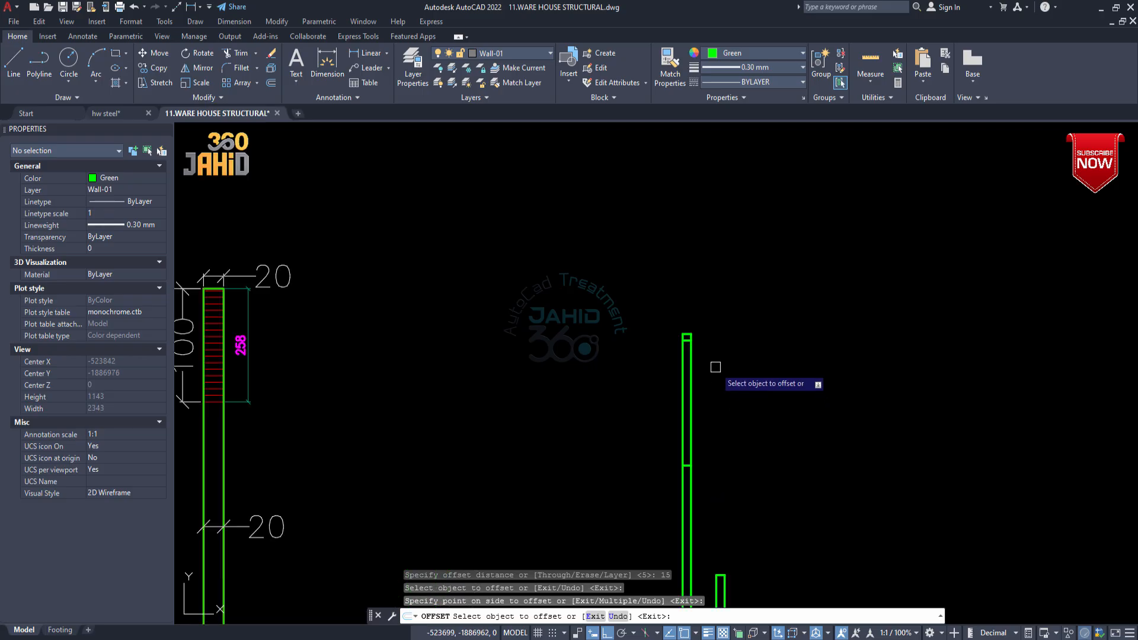
# - Repeat the 15 offset downward with the Multiple option until thread lines fill the shank down to the short cross line
pyautogui.moveTo(715, 368); pyautogui.dragTo(695, 305, button='middle')
pyautogui.scroll(4, 663, 279)
pyautogui.click(670, 273)
pyautogui.scroll(-4, 677, 302)
pyautogui.write('m')
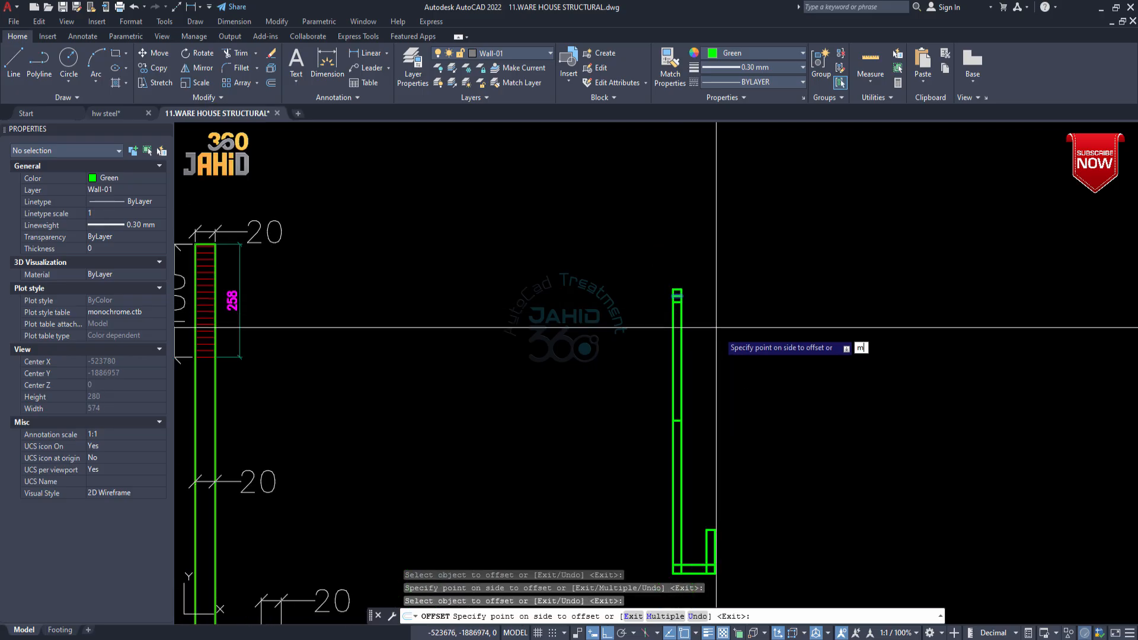
pyautogui.press('Return')
pyautogui.click(791, 462)
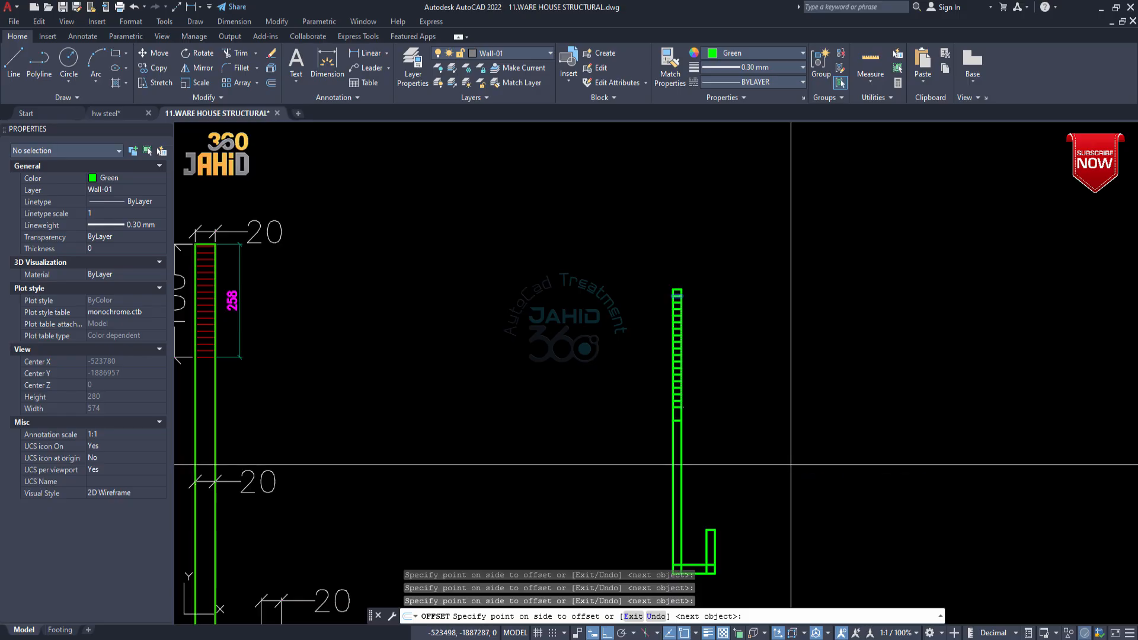
pyautogui.press('Escape')
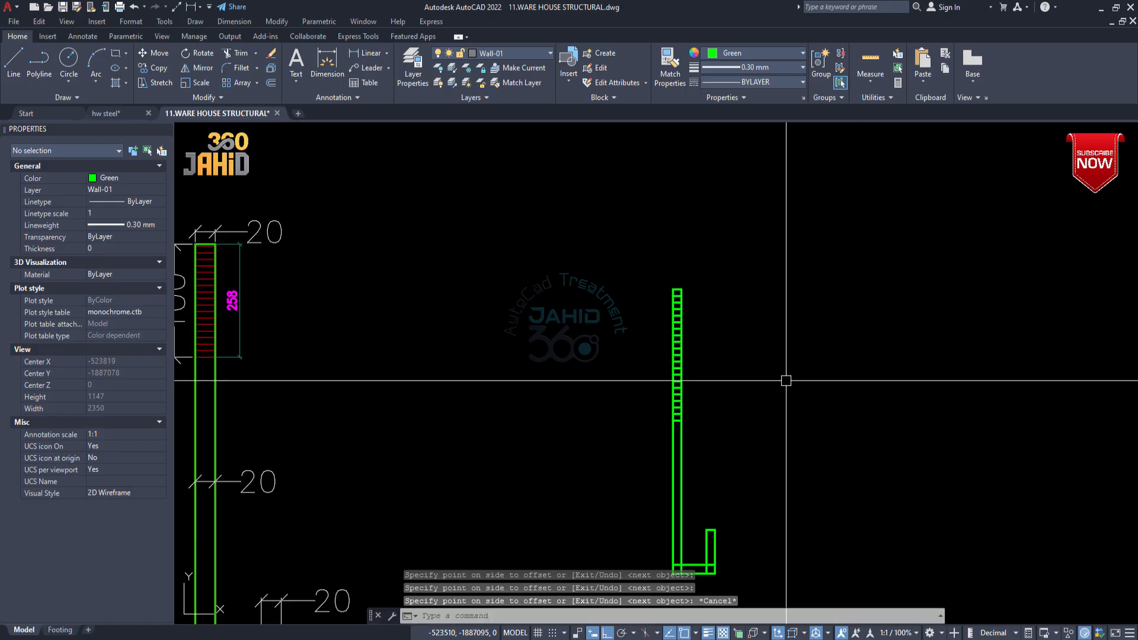
# - Change all lines of the new bolt to Magenta with a 0.20 mm lineweight
pyautogui.scroll(-6, 770, 356)
pyautogui.click(569, 140)
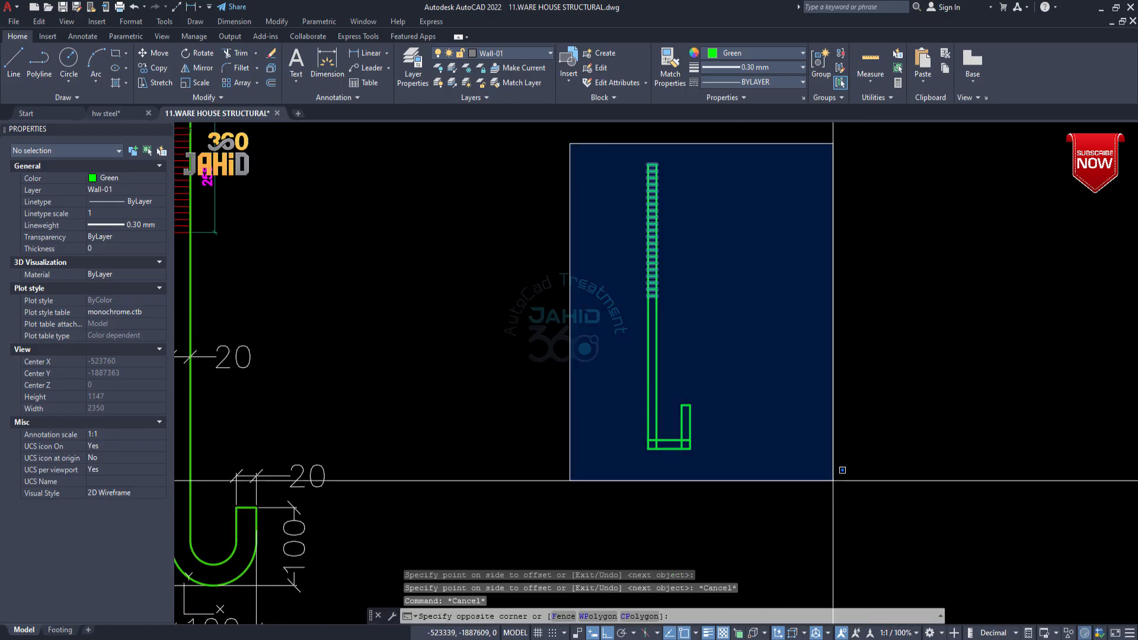
pyautogui.click(802, 475)
pyautogui.click(776, 54)
pyautogui.click(776, 53)
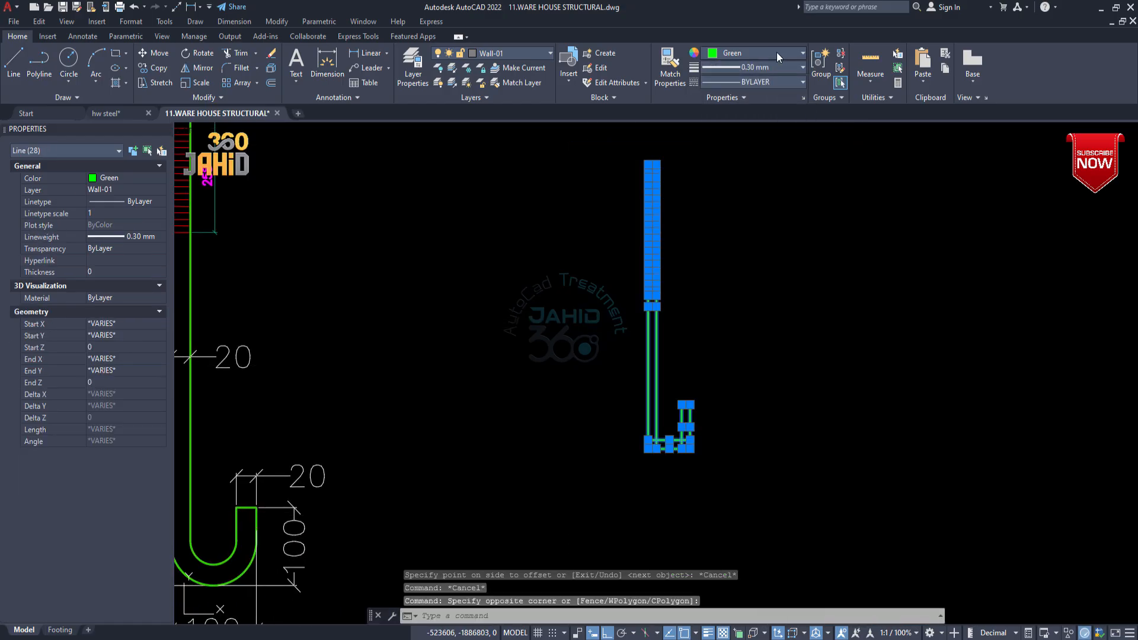
pyautogui.click(776, 53)
pyautogui.click(769, 178)
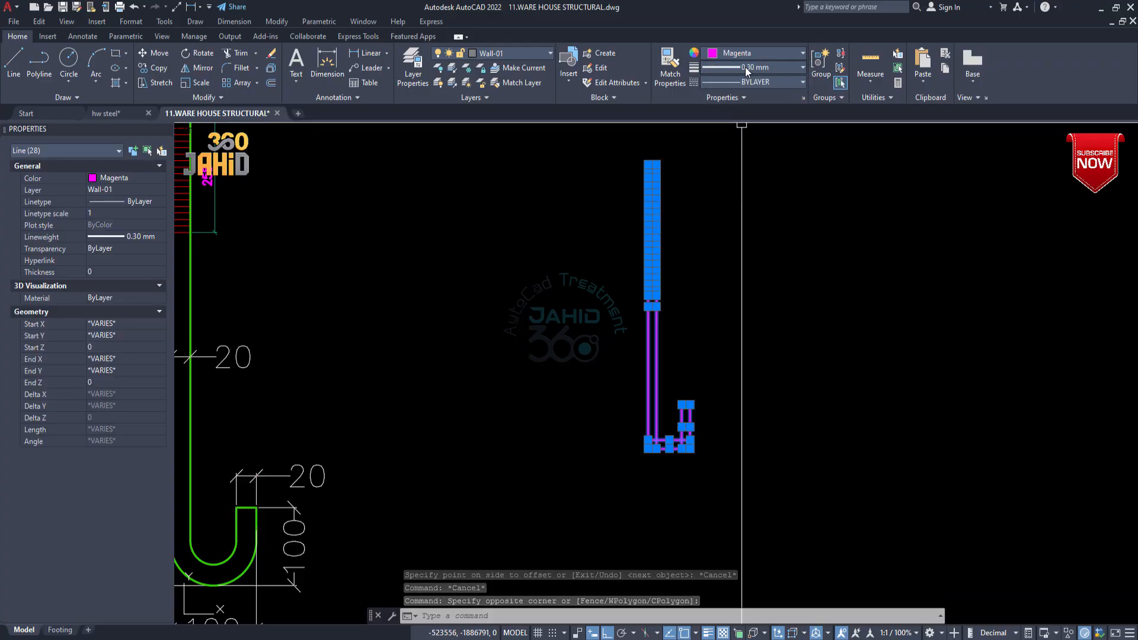
pyautogui.click(770, 67)
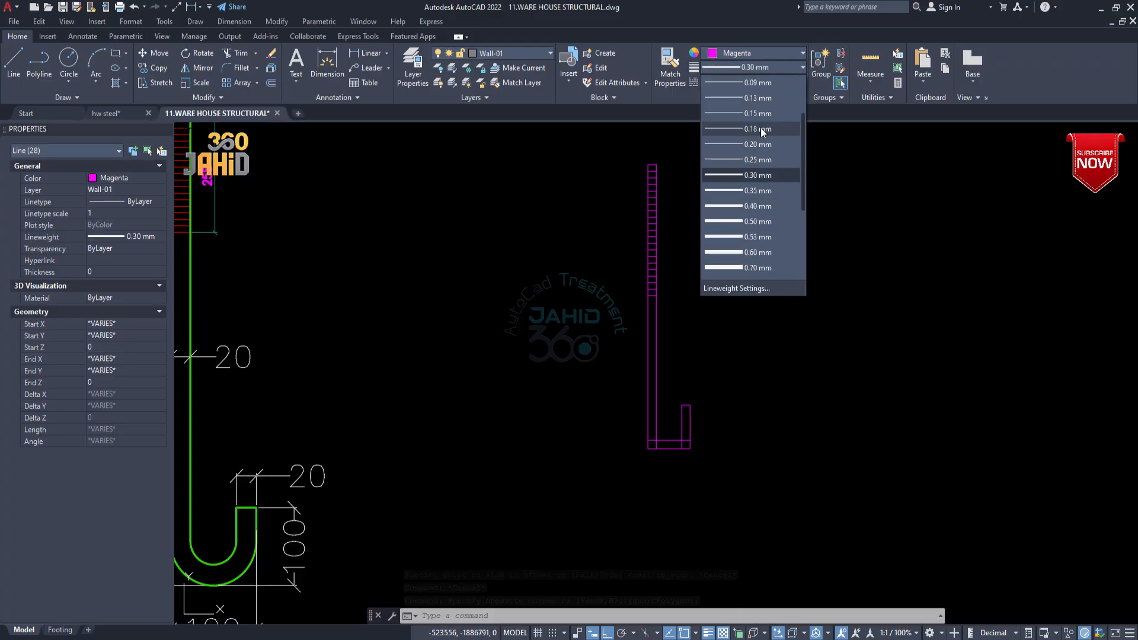
pyautogui.click(760, 144)
pyautogui.press('Escape')
# - Check the inner hook arc's radius on the reference bolt with a radius dimension, without placing it
pyautogui.moveTo(708, 458); pyautogui.dragTo(762, 412, button='middle')
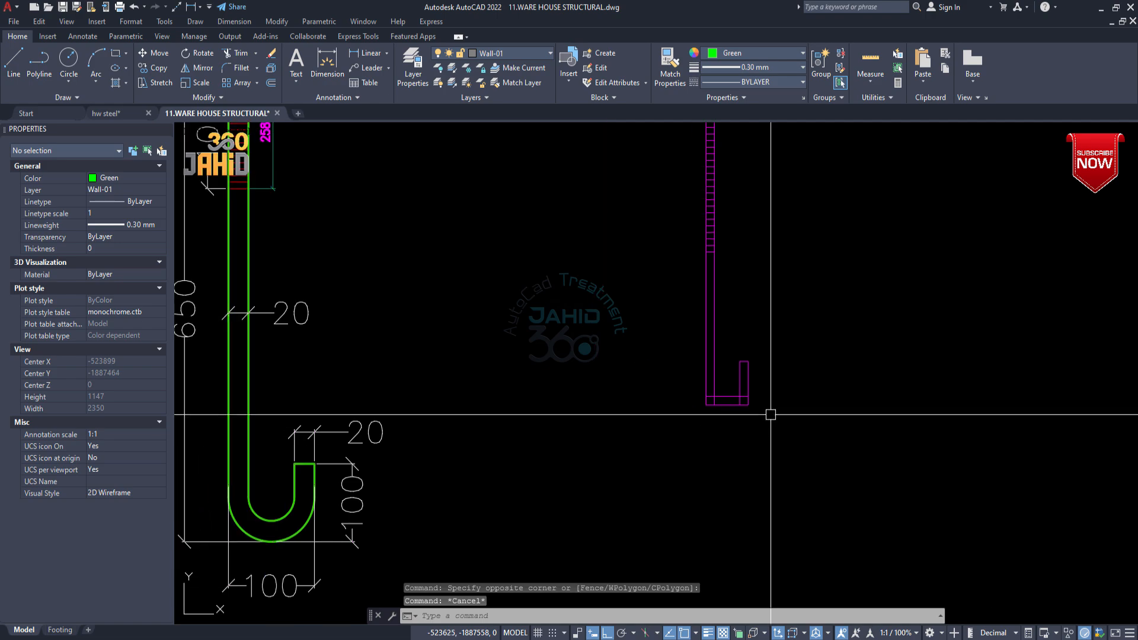
pyautogui.scroll(-2, 784, 401)
pyautogui.scroll(2, 484, 464)
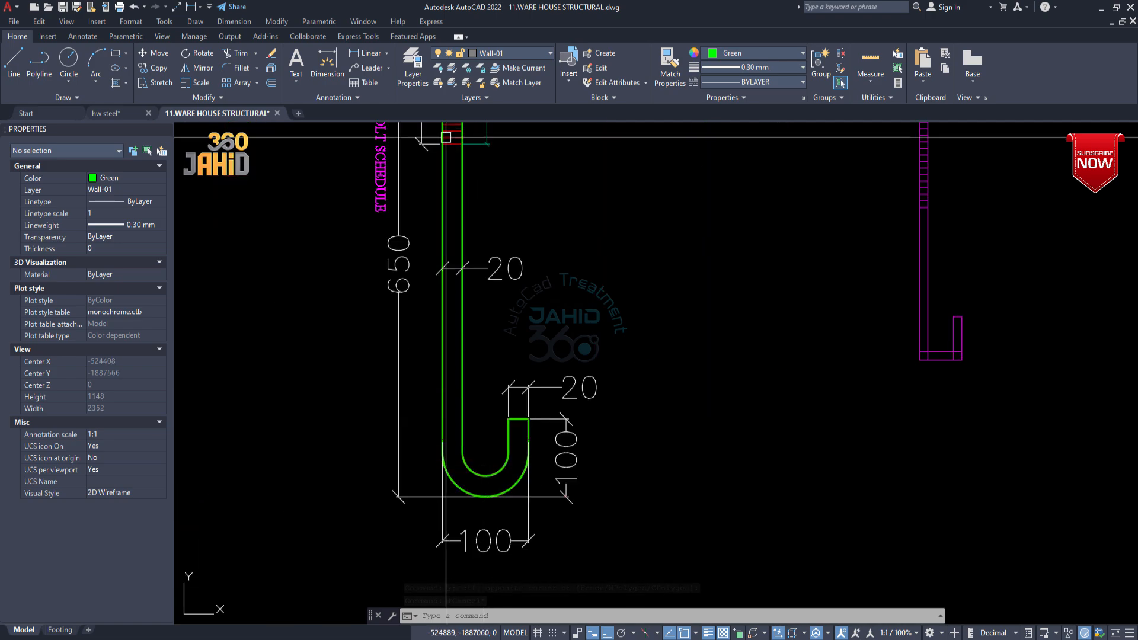
pyautogui.click(385, 53)
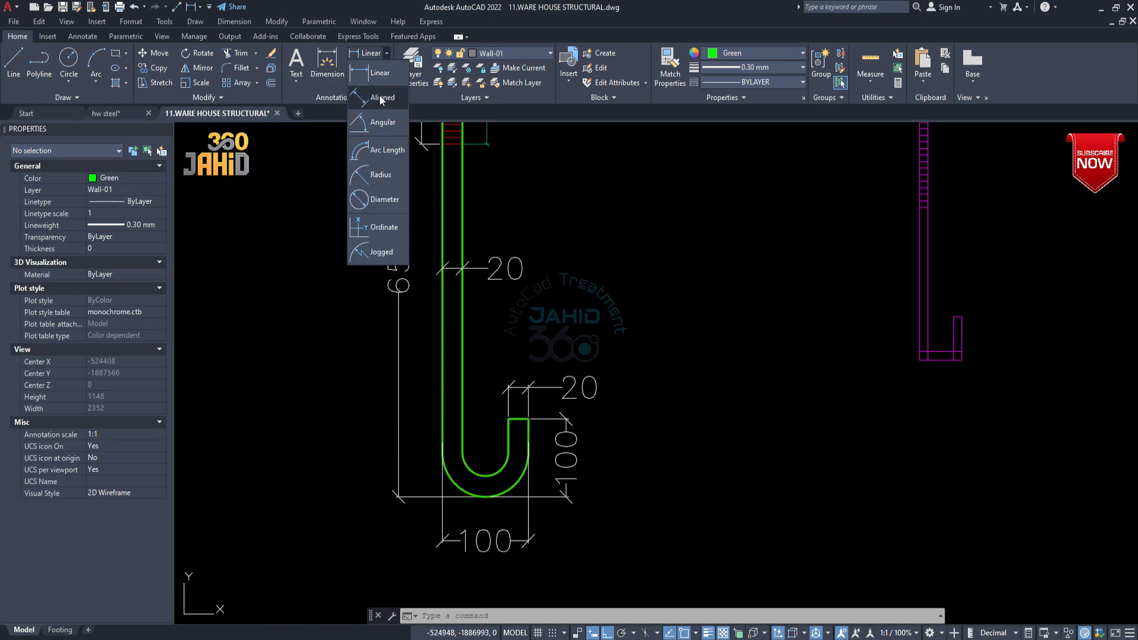
pyautogui.click(380, 173)
pyautogui.click(474, 493)
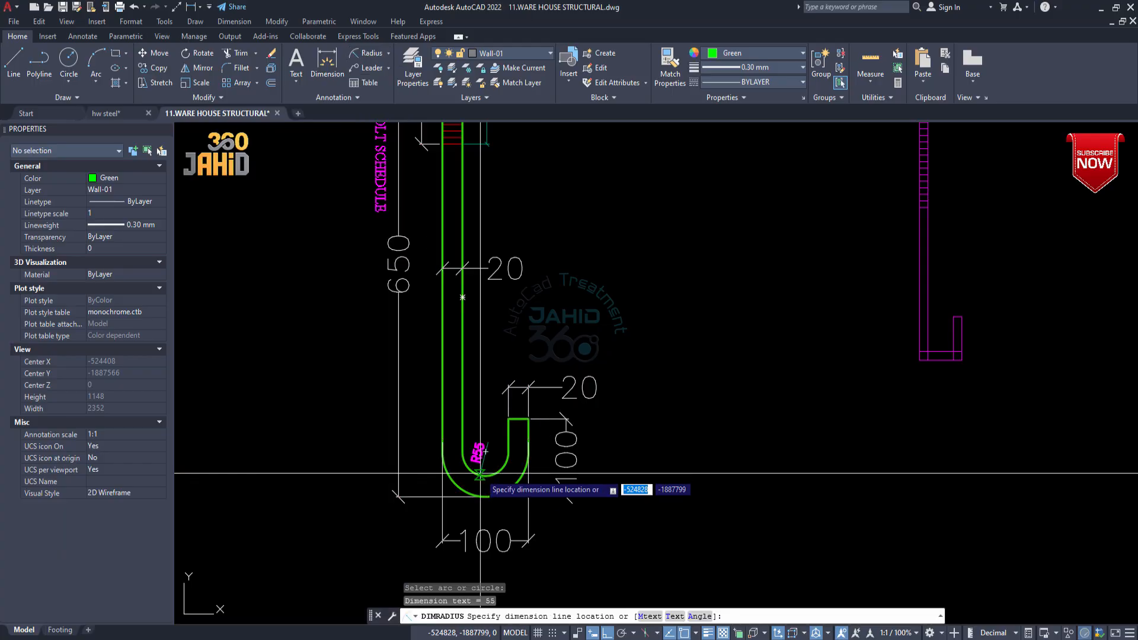
pyautogui.scroll(4, 494, 456)
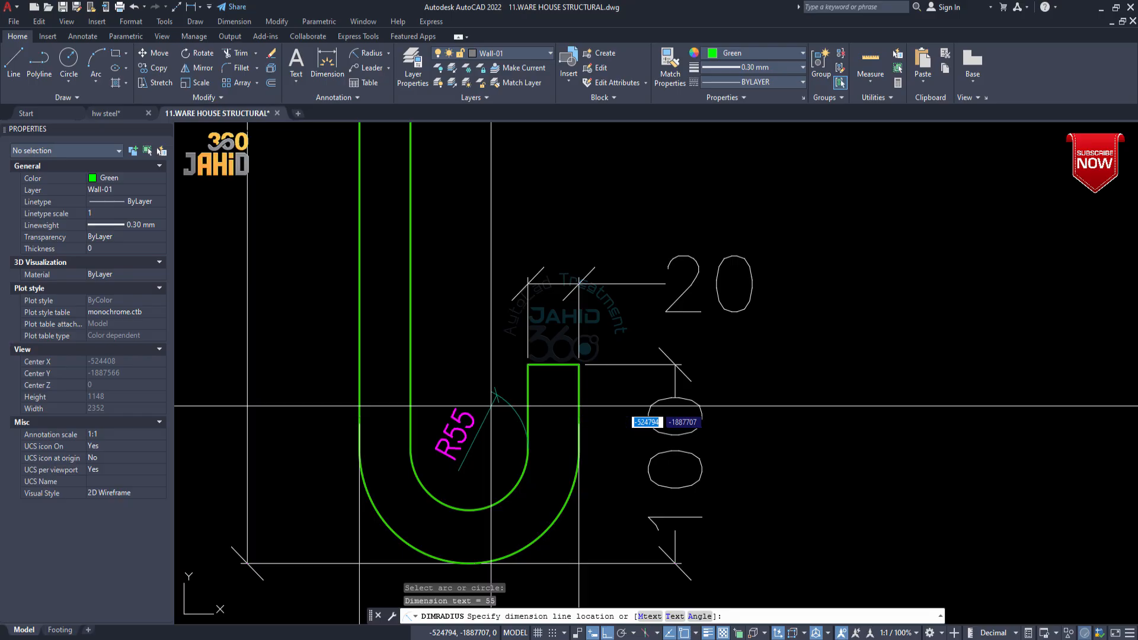
pyautogui.press('Escape')
# - Undo the fillet attempt on the new bolt's hook
pyautogui.scroll(-8, 490, 406)
pyautogui.scroll(10, 540, 354)
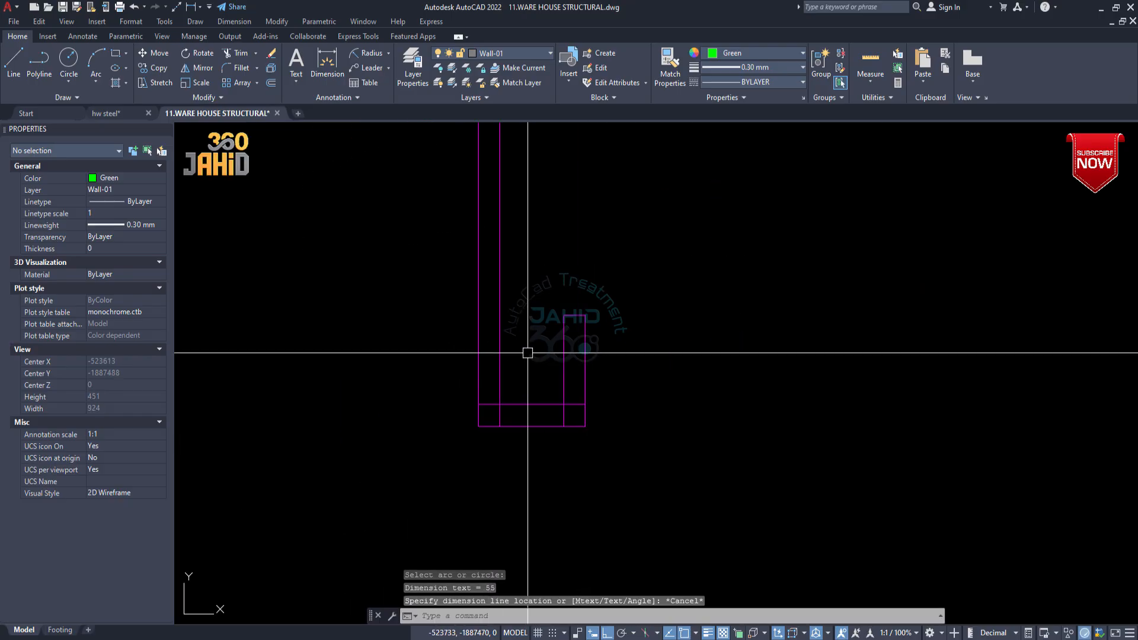
pyautogui.press('Escape')
pyautogui.press('Escape')
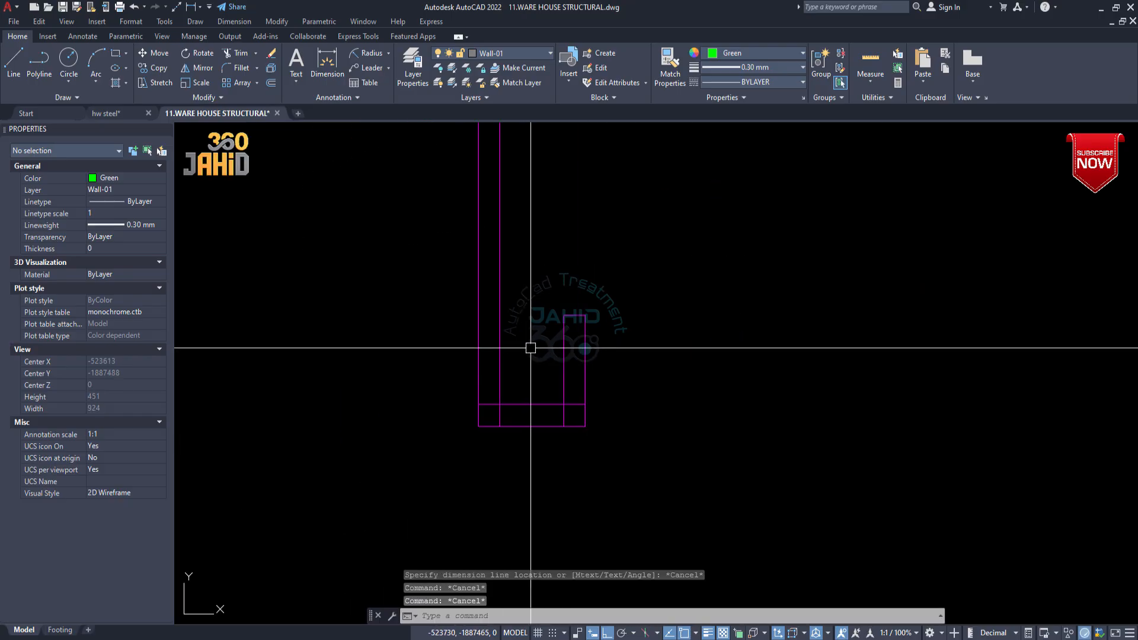
pyautogui.hotkey('ctrl', 'z')
pyautogui.hotkey('ctrl', 'z')
pyautogui.hotkey('ctrl', 'z')
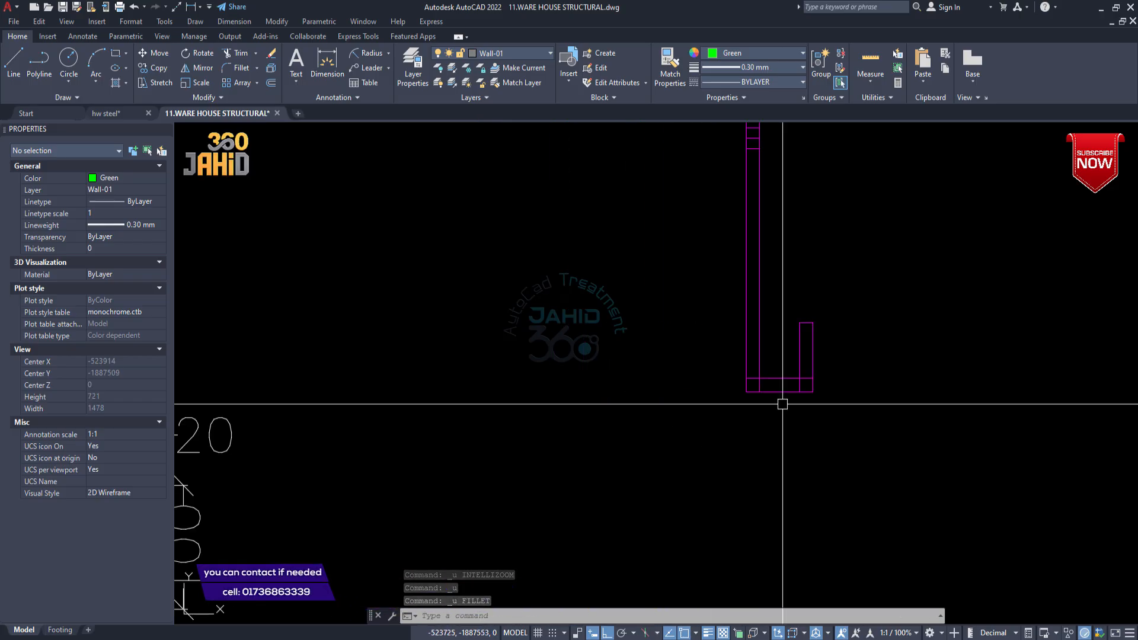
# - Recheck the radius of the reference bolt's inner hook curve, leaving no dimension in the drawing
pyautogui.scroll(-3, 740, 423)
pyautogui.scroll(4, 469, 452)
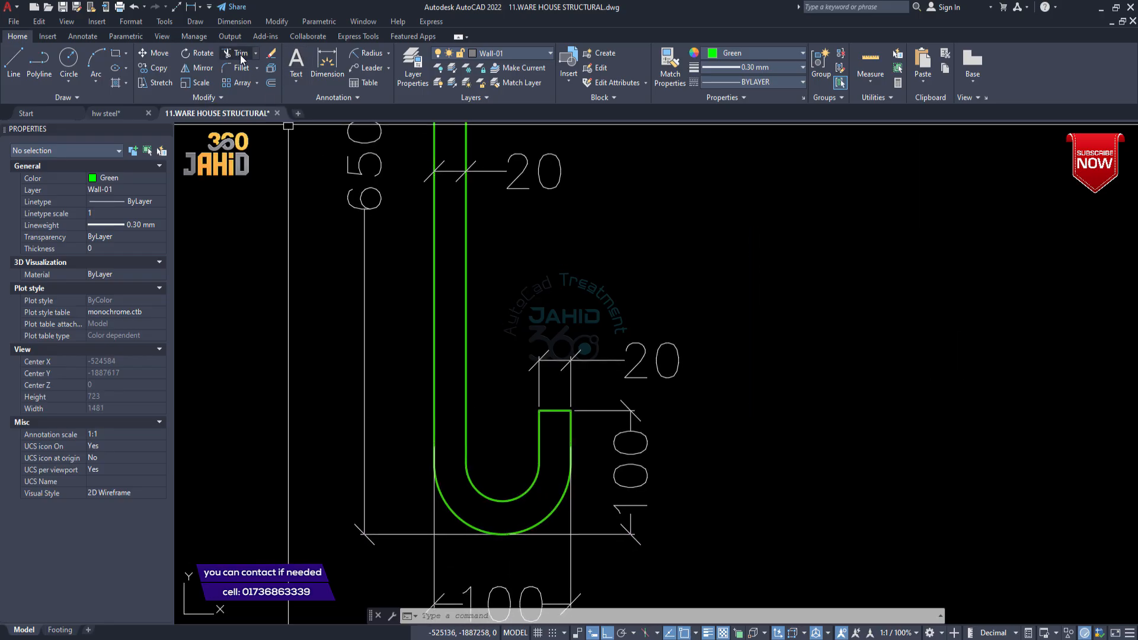
pyautogui.click(364, 52)
pyautogui.click(526, 527)
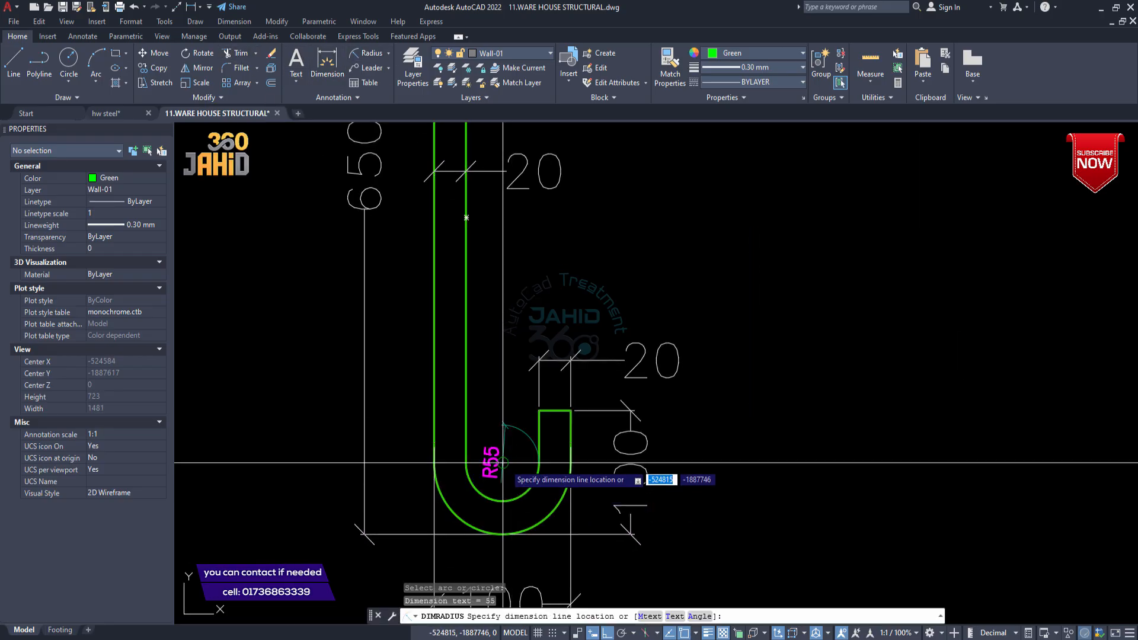
pyautogui.scroll(4, 508, 456)
pyautogui.press('Escape')
pyautogui.scroll(-3, 485, 454)
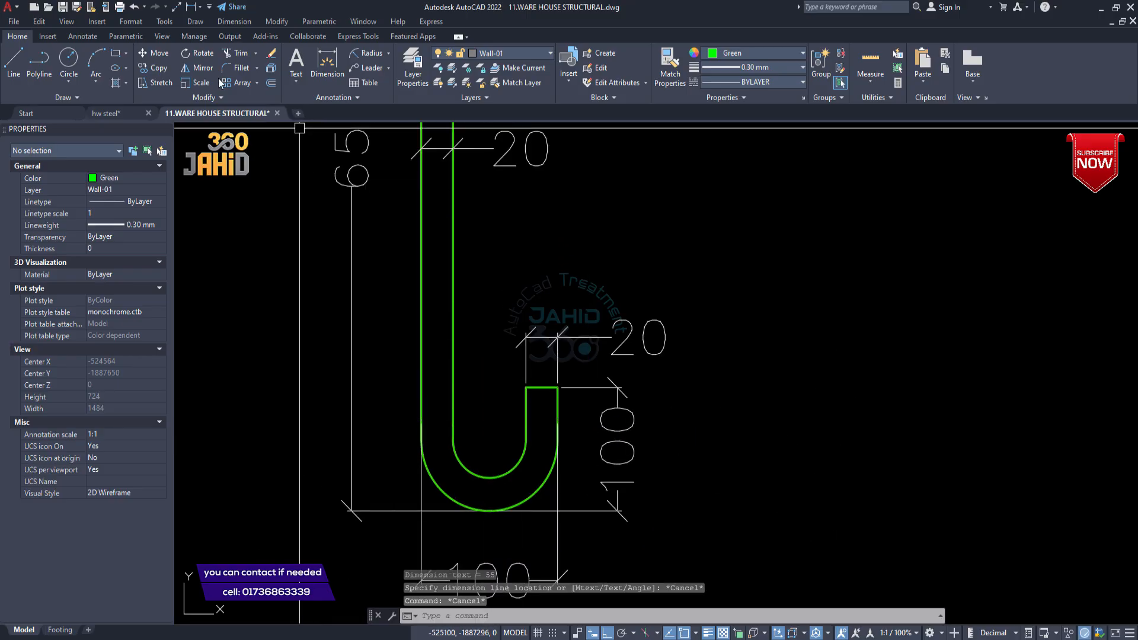
# - Draw a circle of radius 55 in the empty area beside the new bolt's hook
pyautogui.click(69, 80)
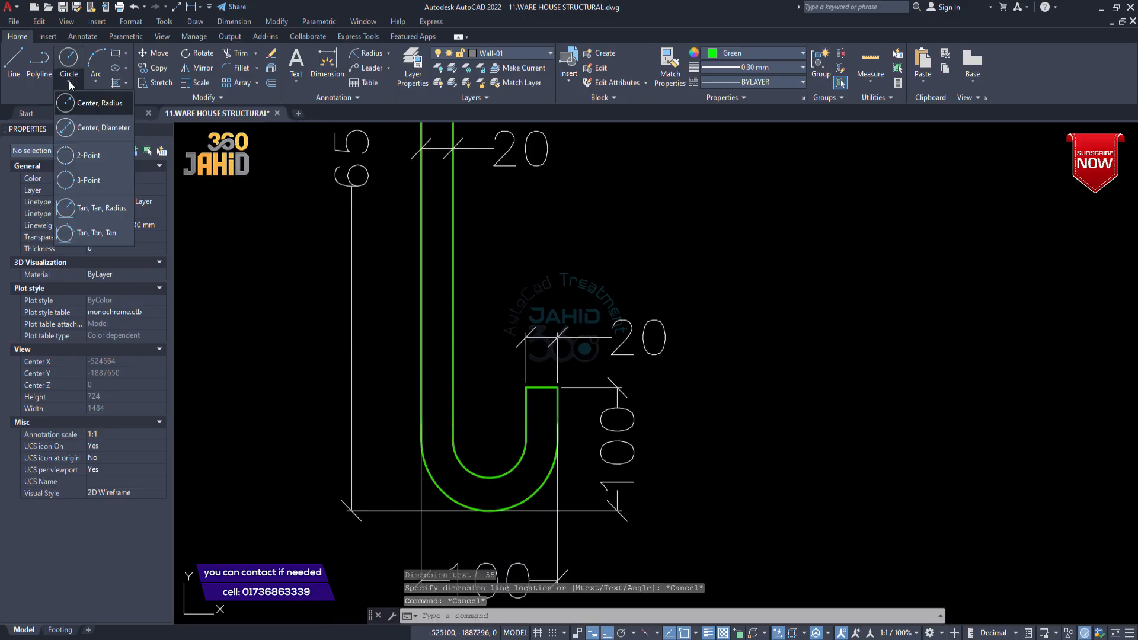
pyautogui.click(105, 105)
pyautogui.scroll(-4, 178, 341)
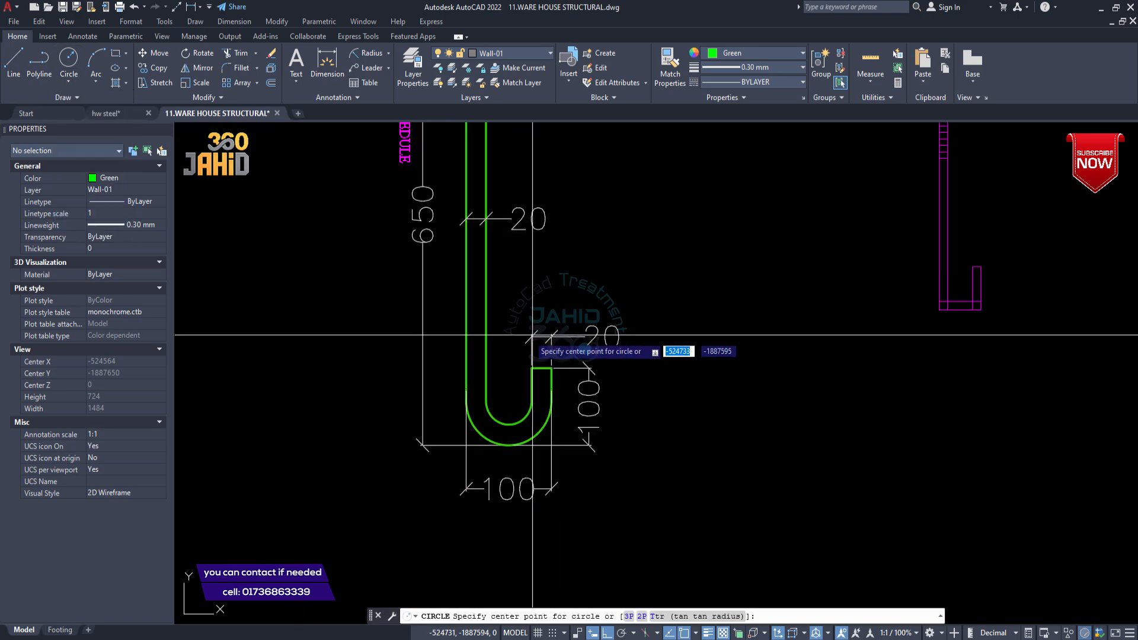
pyautogui.scroll(5, 427, 338)
pyautogui.click(433, 325)
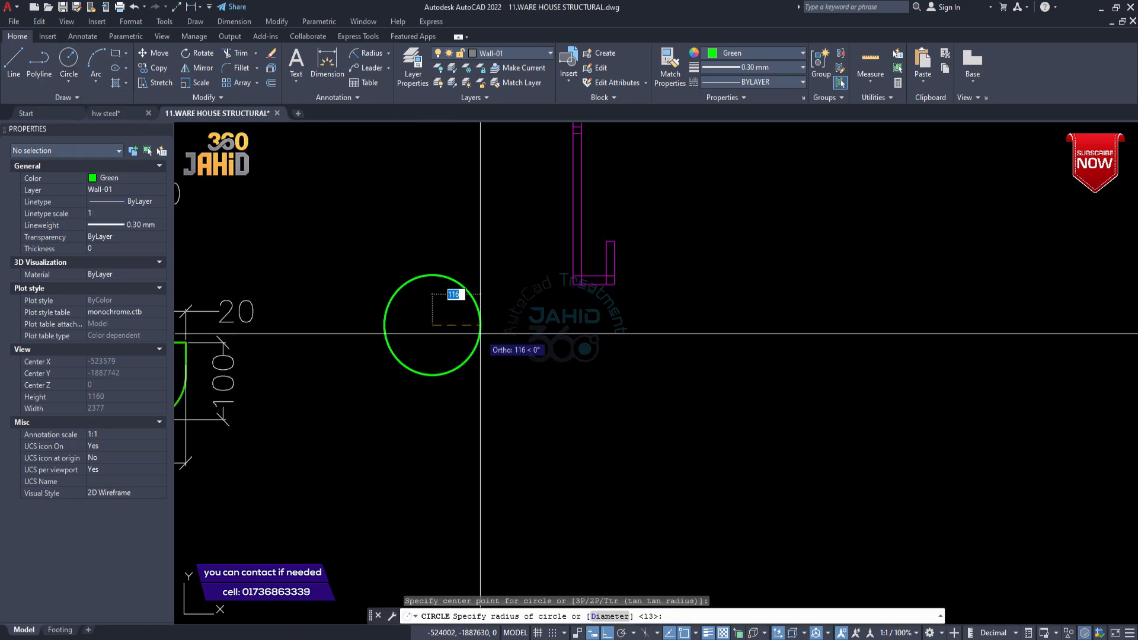
pyautogui.press('Return')
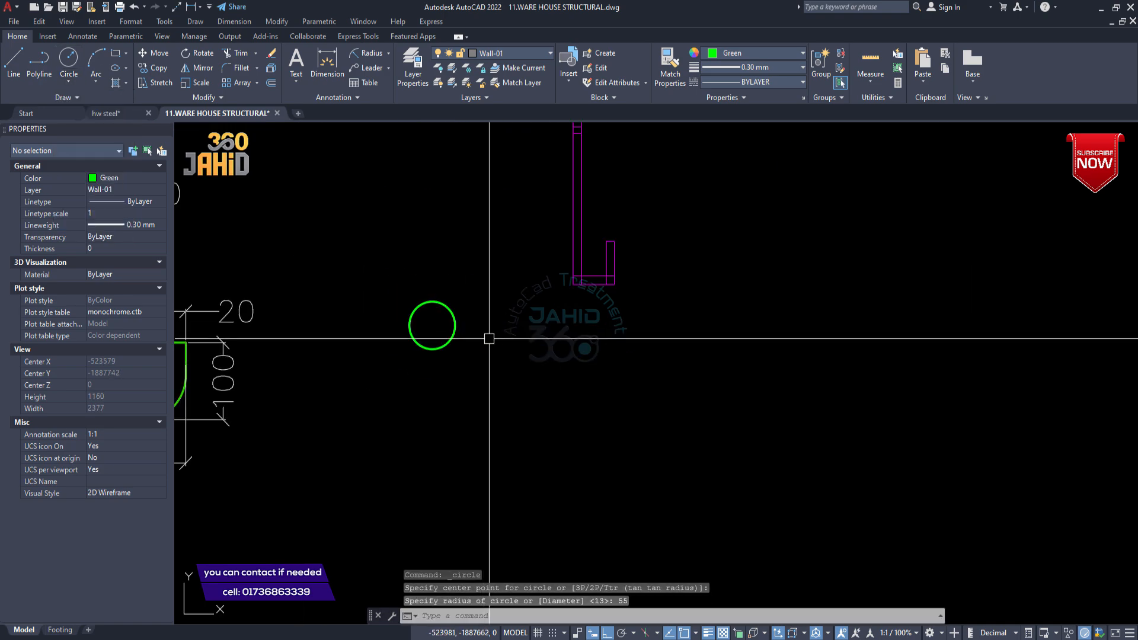
# - Move the circle by its bottom quadrant onto the midpoint of the new bolt hook's lowest horizontal line
pyautogui.click(452, 341)
pyautogui.write('M')
pyautogui.press('Return')
pyautogui.click(432, 348)
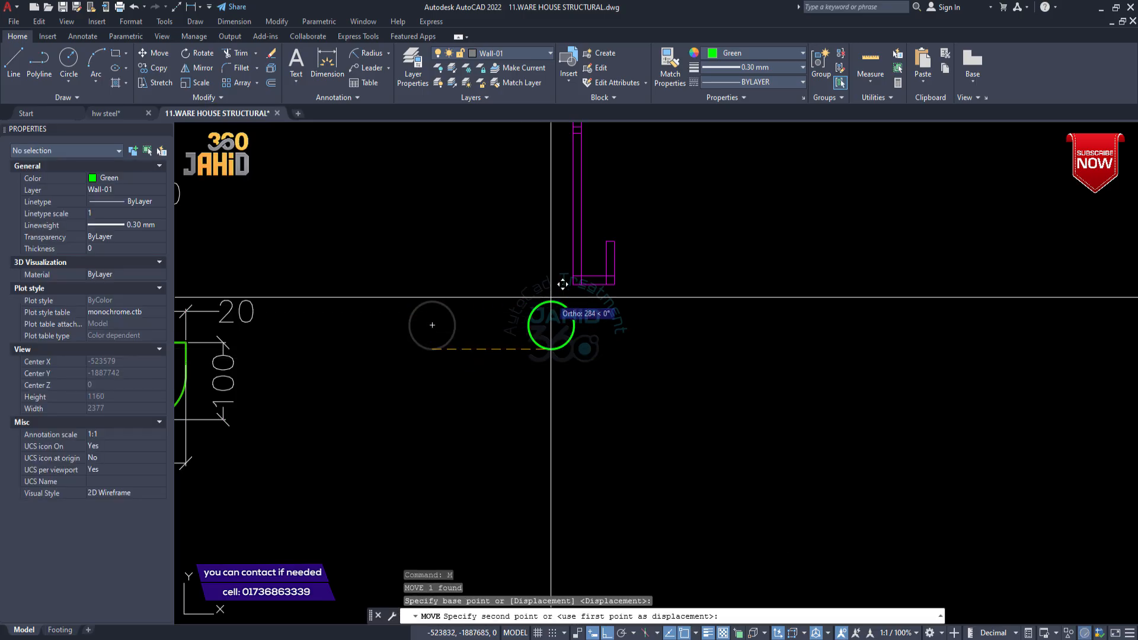
pyautogui.scroll(5, 545, 348)
pyautogui.press('Escape')
pyautogui.press('Escape')
pyautogui.press('Escape')
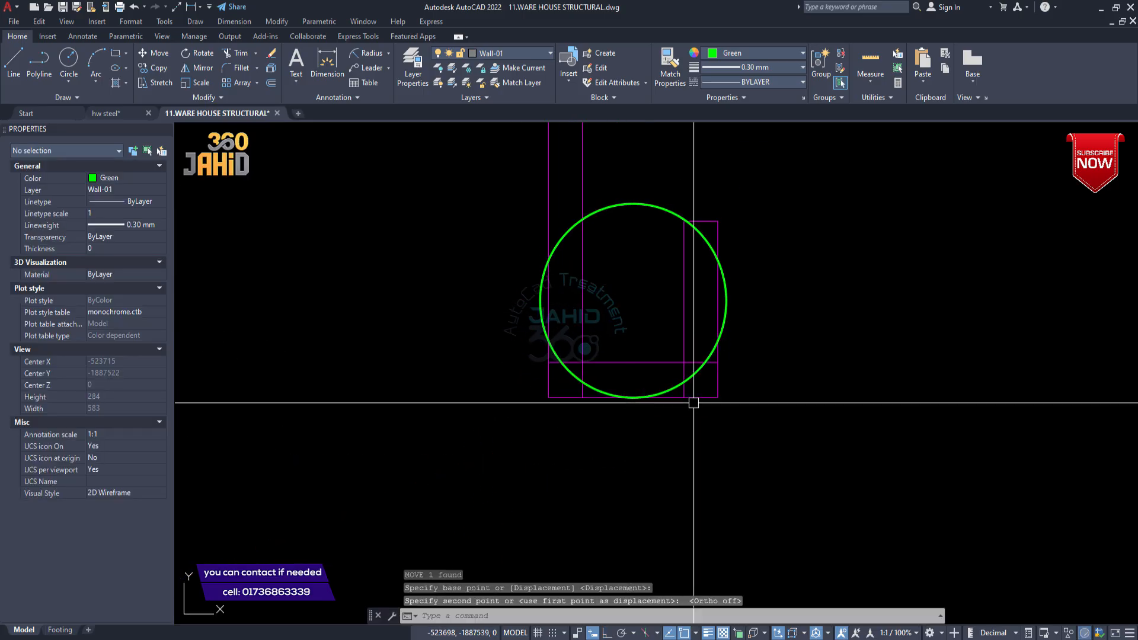
# - Trim off the circle's two side portions that project beyond the hook's outer vertical lines
pyautogui.scroll(2, 648, 389)
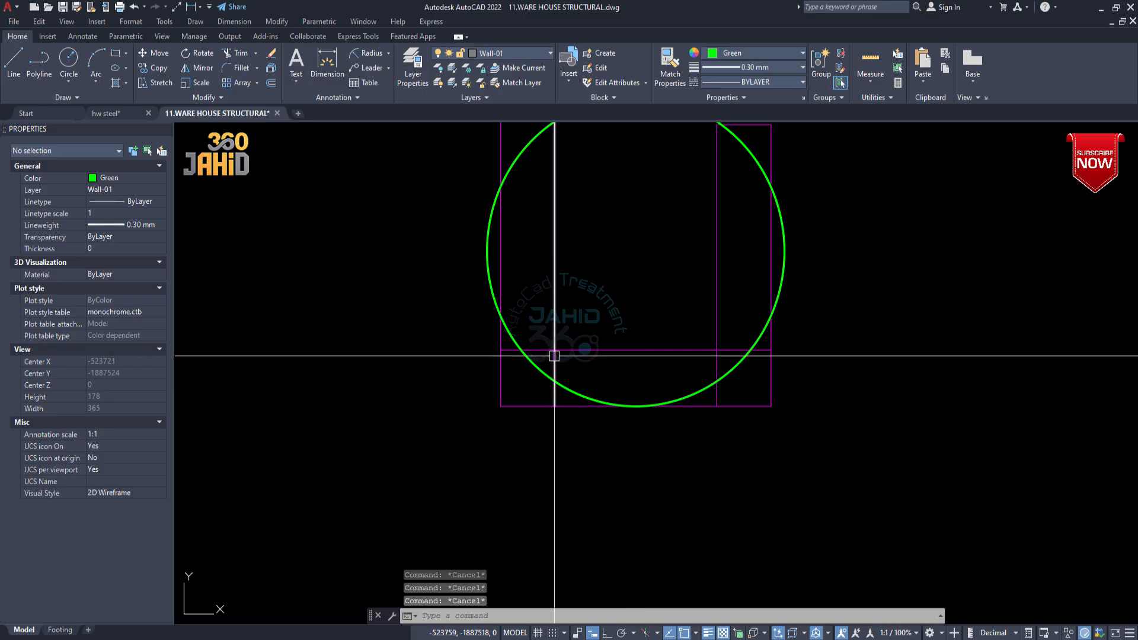
pyautogui.write('tr')
pyautogui.press('Return')
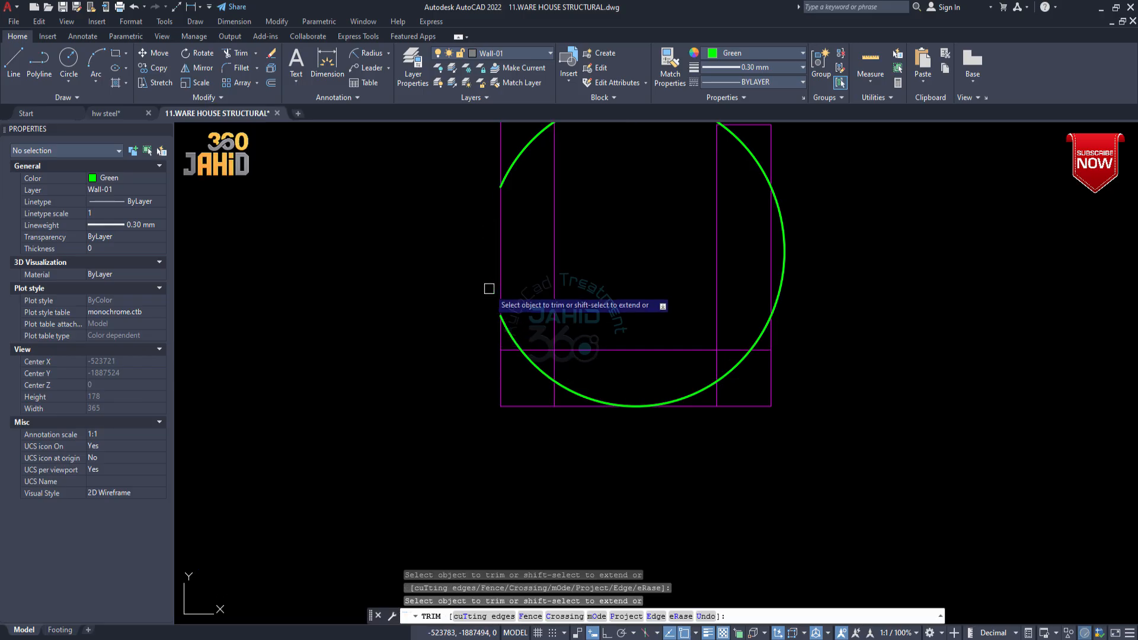
pyautogui.press('Escape')
pyautogui.scroll(-2, 711, 401)
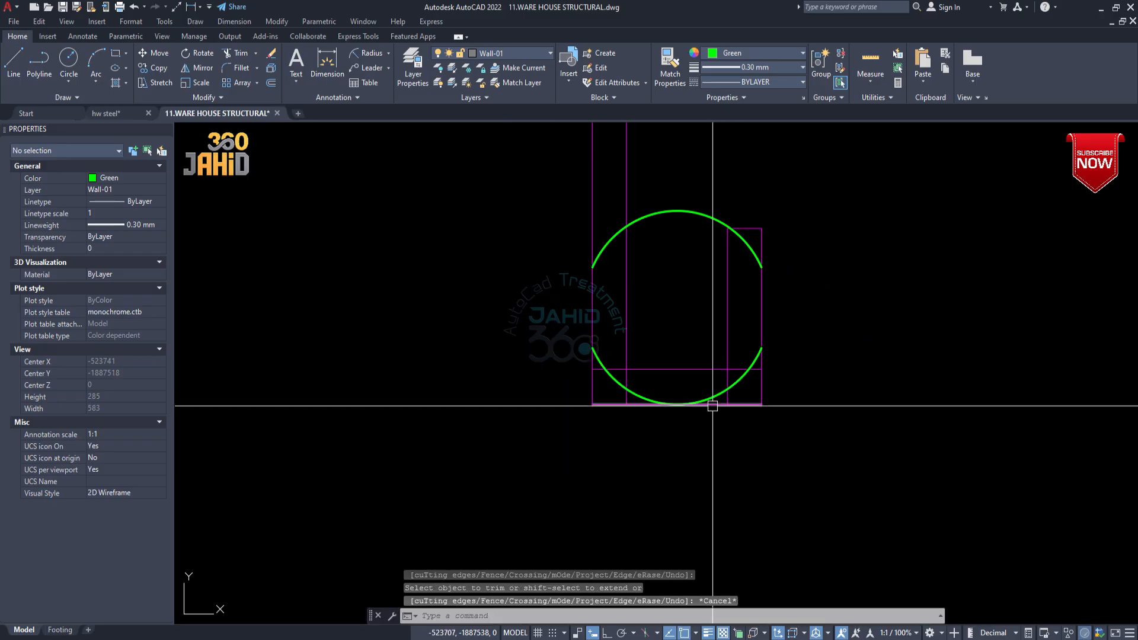
pyautogui.scroll(2, 627, 390)
pyautogui.press('Escape')
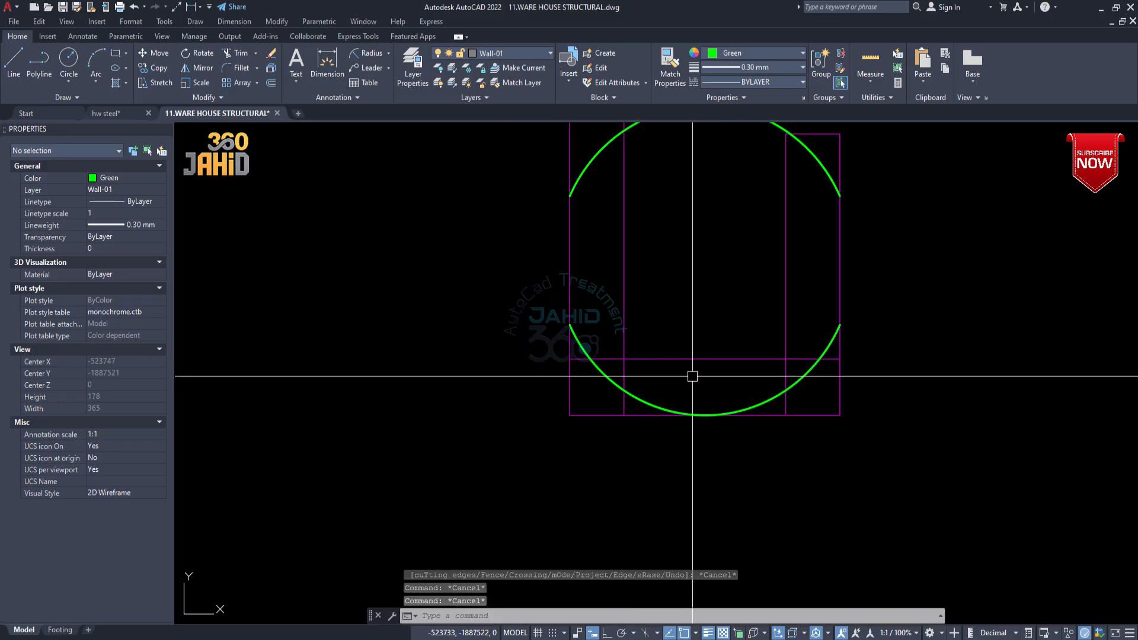
# - Offset the circle's lower arc 20 inward to form the hook's inner curve
pyautogui.write('o')
pyautogui.press('Return')
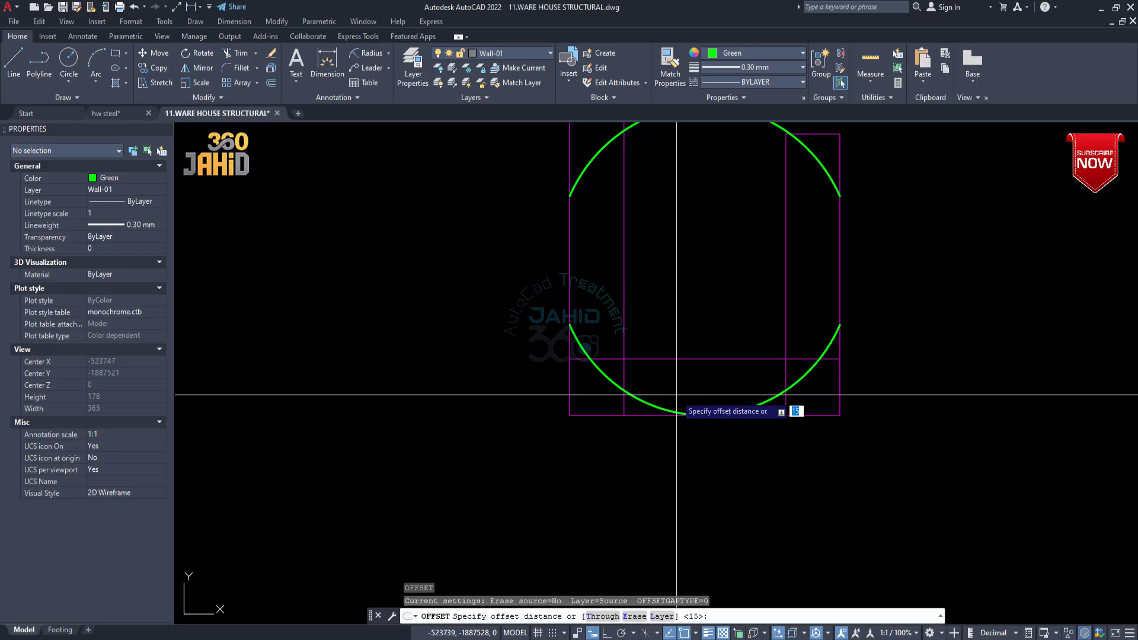
pyautogui.write('20')
pyautogui.press('Return')
pyautogui.click(682, 413)
pyautogui.click(694, 284)
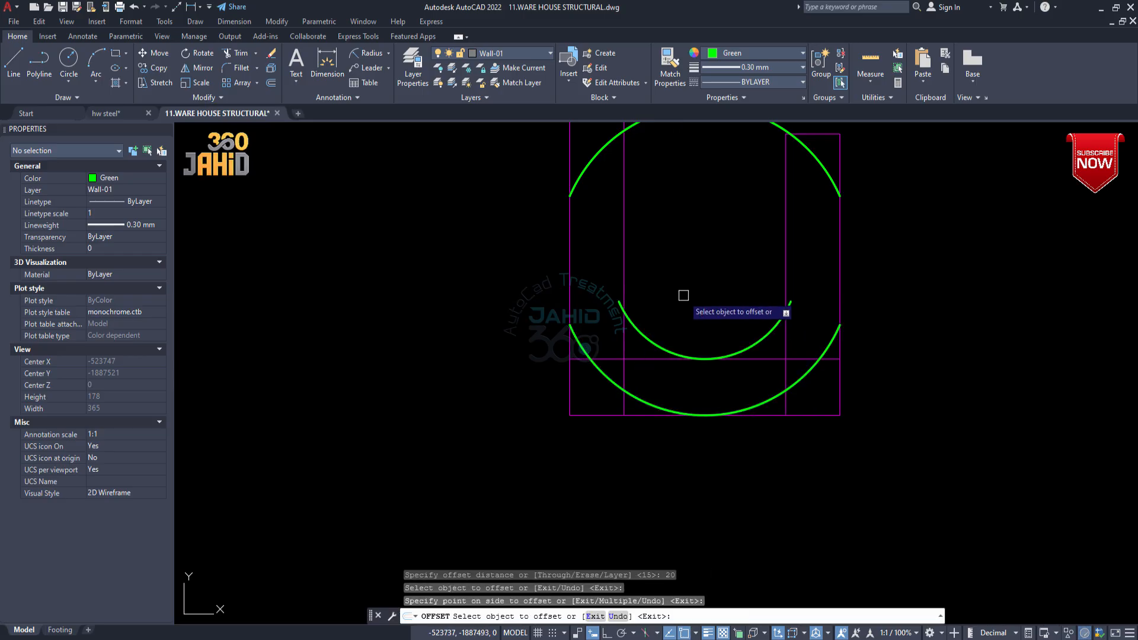
pyautogui.scroll(-2, 748, 313)
pyautogui.press('Escape')
pyautogui.press('Escape')
pyautogui.press('Escape')
pyautogui.press('Escape')
# - Trim the hook's two outer vertical lines below the outer arc, using that arc as the cutting edge
pyautogui.scroll(2, 703, 326)
pyautogui.write('tr')
pyautogui.press('Return')
pyautogui.click(632, 372)
pyautogui.press('Return')
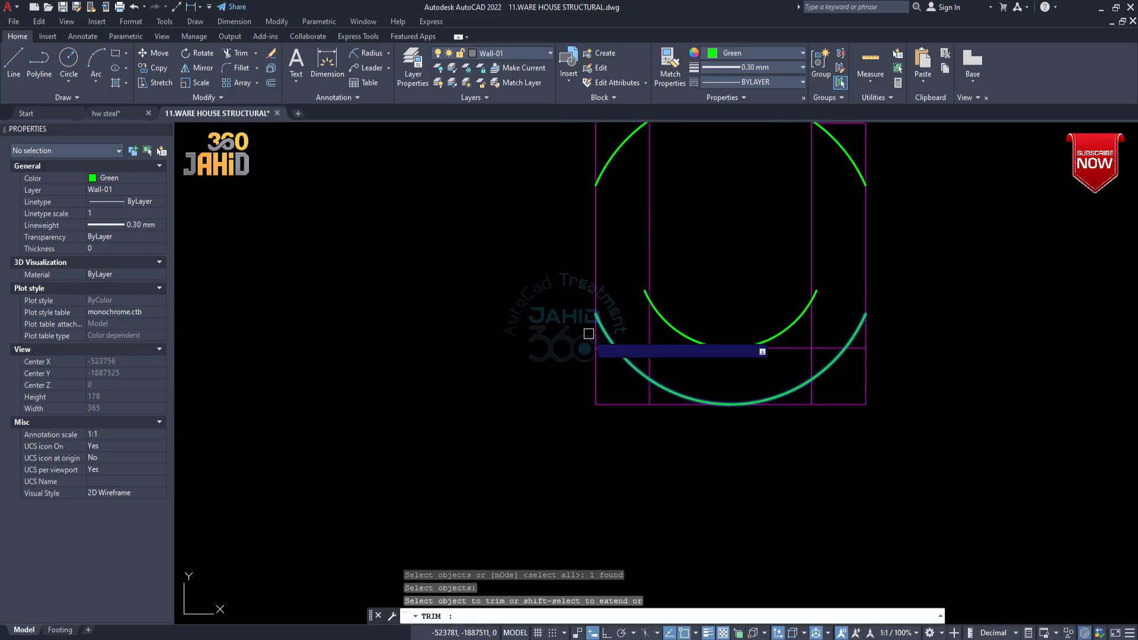
pyautogui.scroll(4, 589, 331)
pyautogui.click(604, 332)
pyautogui.scroll(-3, 513, 343)
pyautogui.scroll(2, 742, 333)
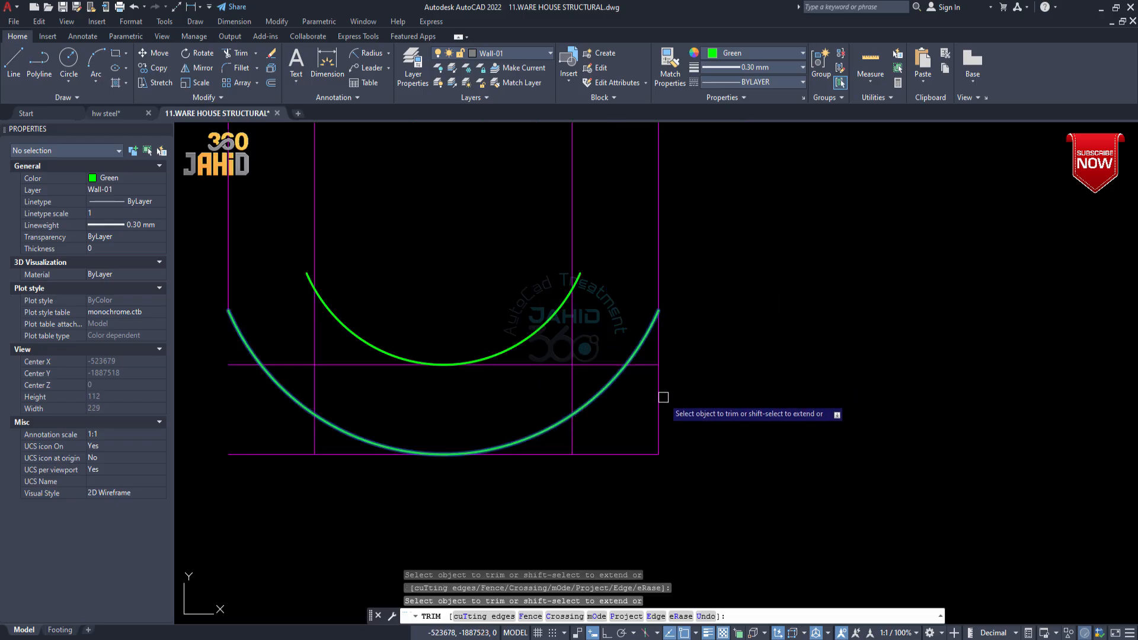
pyautogui.scroll(-3, 748, 405)
pyautogui.scroll(2, 717, 457)
pyautogui.moveTo(716, 459); pyautogui.dragTo(706, 505, button='middle')
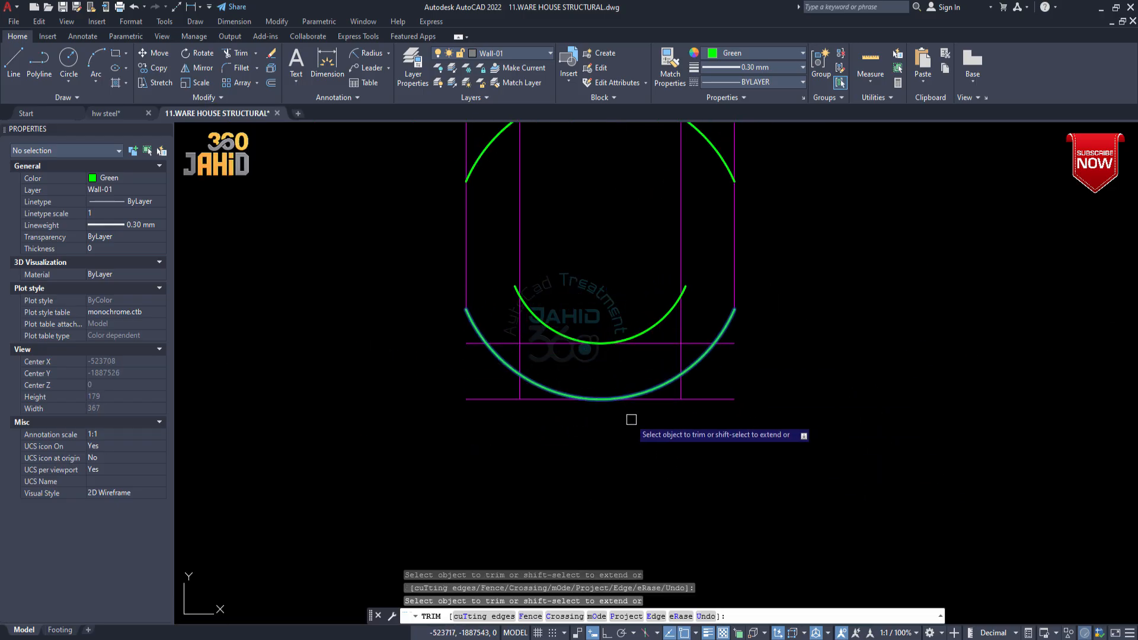
# - Trim the hook's two inner vertical lines at the inner arc and erase the leftover upper arc of the circle
pyautogui.press('Return')
pyautogui.press('Return')
pyautogui.click(587, 342)
pyautogui.press('Return')
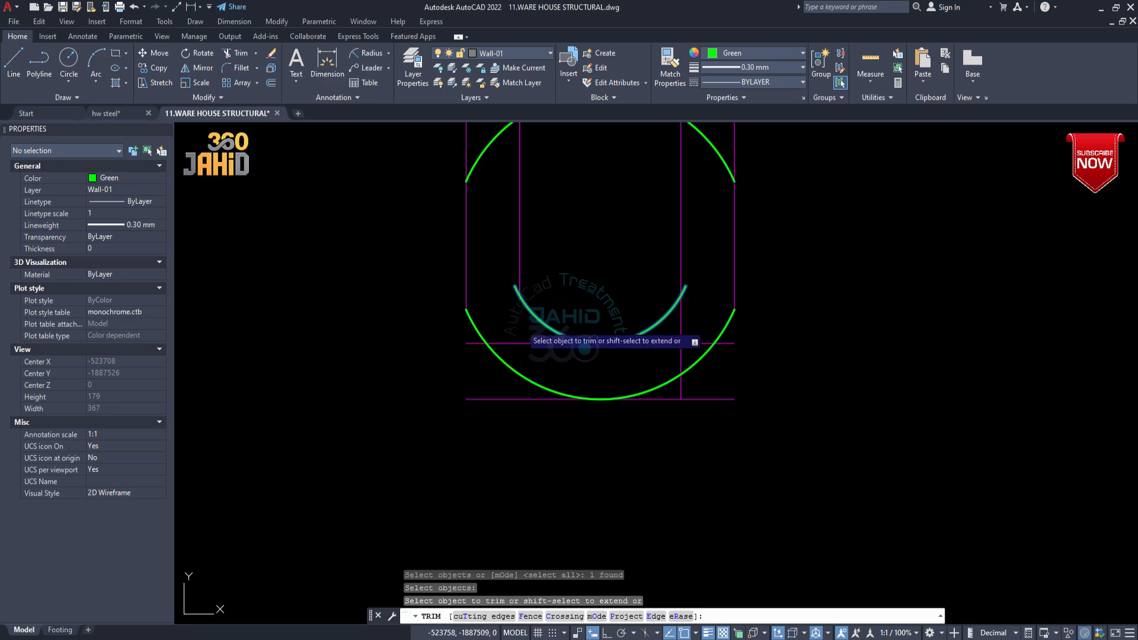
pyautogui.scroll(2, 682, 334)
pyautogui.scroll(-4, 749, 324)
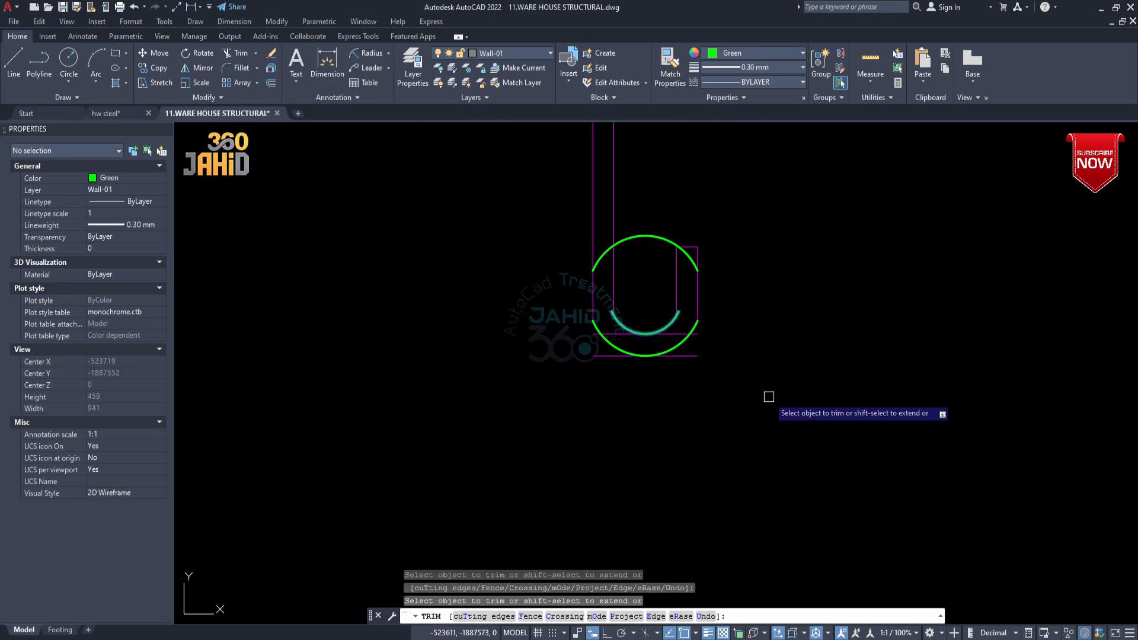
pyautogui.press('Escape')
pyautogui.click(650, 237)
pyautogui.press('Delete')
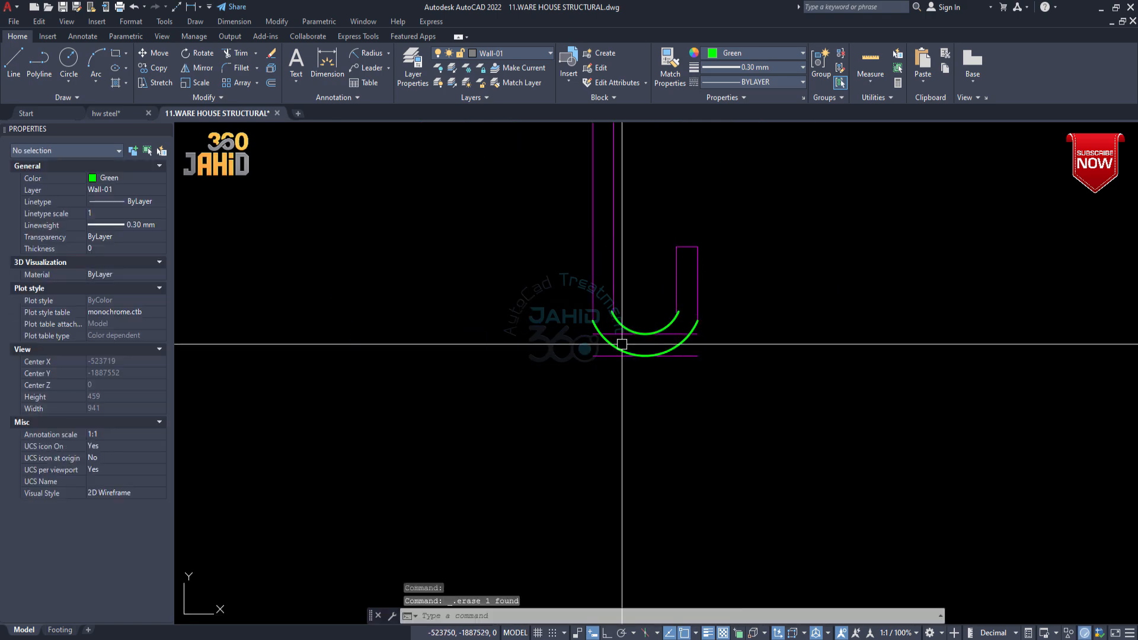
# - Match the properties of the magenta bolt shaft line onto the two green hook arcs
pyautogui.scroll(2, 619, 312)
pyautogui.press('Escape')
pyautogui.click(610, 282)
pyautogui.moveTo(621, 281); pyautogui.dragTo(610, 298, button='middle')
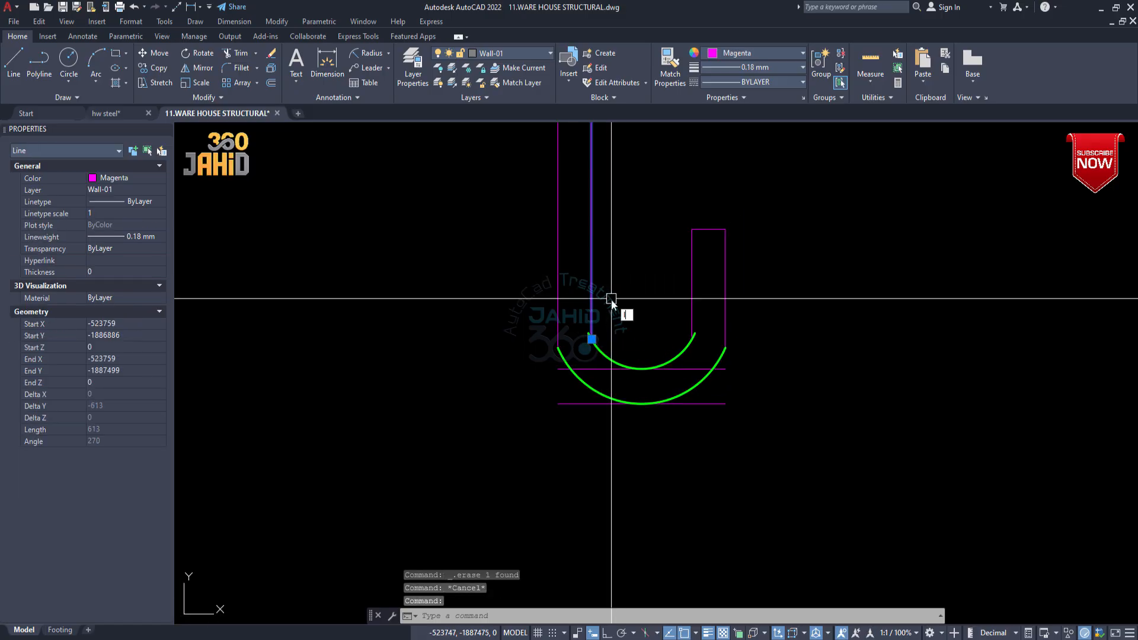
pyautogui.write('la')
pyautogui.press('Return')
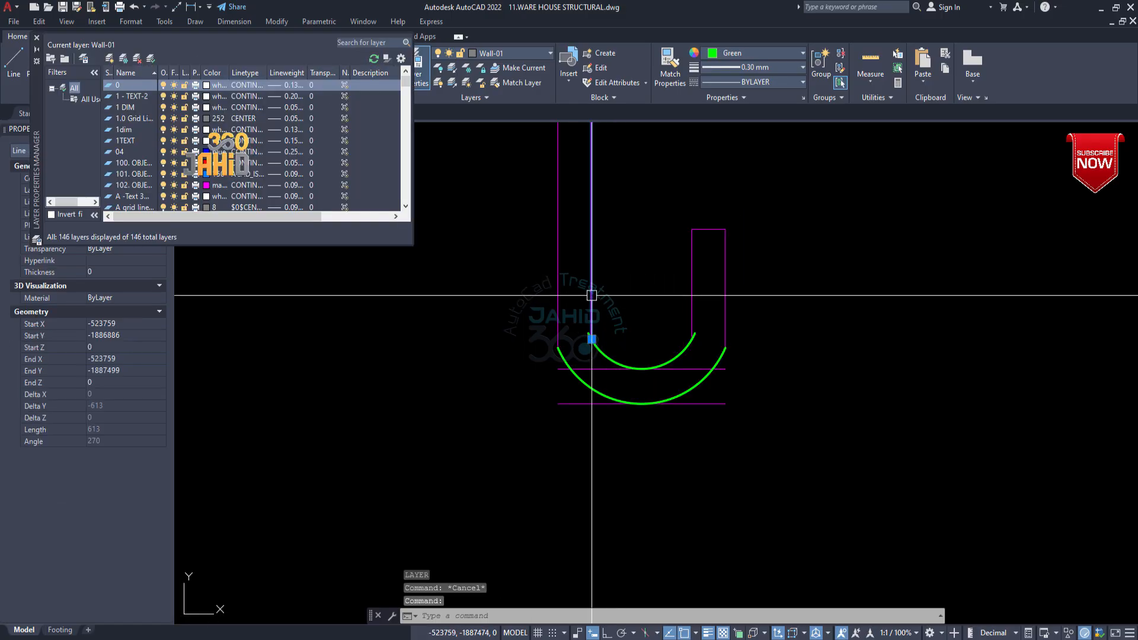
pyautogui.write('ma')
pyautogui.press('Return')
pyautogui.click(518, 257)
pyautogui.click(967, 498)
pyautogui.press('Escape')
pyautogui.moveTo(738, 420); pyautogui.dragTo(776, 380, button='middle')
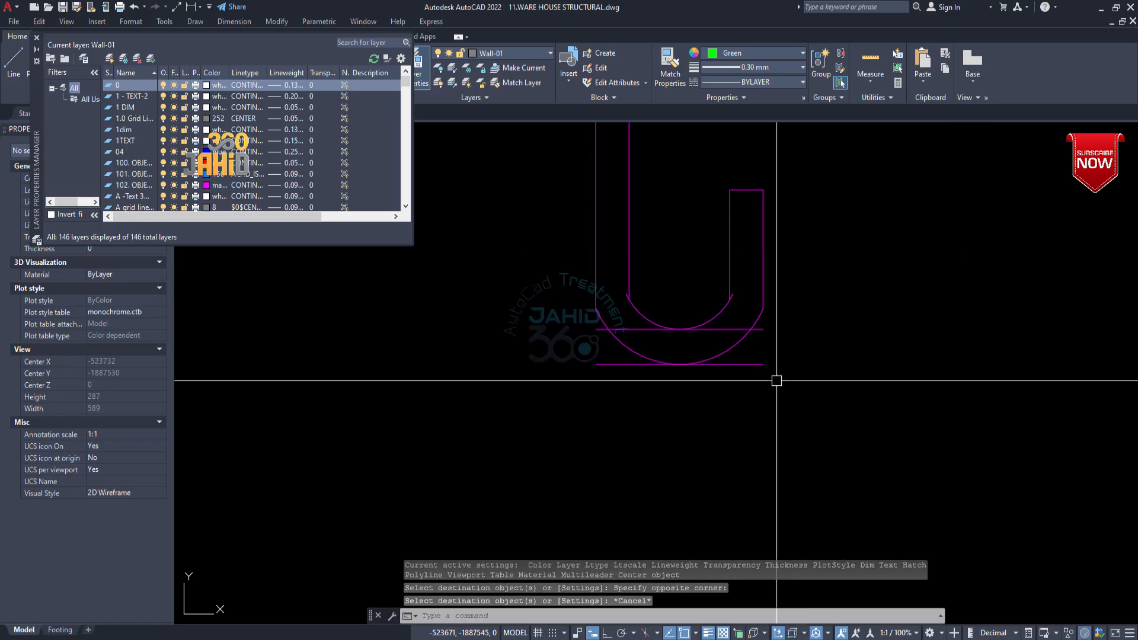
# - Erase the two horizontal construction lines crossing the bottom of the hook
pyautogui.click(749, 364)
pyautogui.click(760, 329)
pyautogui.press('Delete')
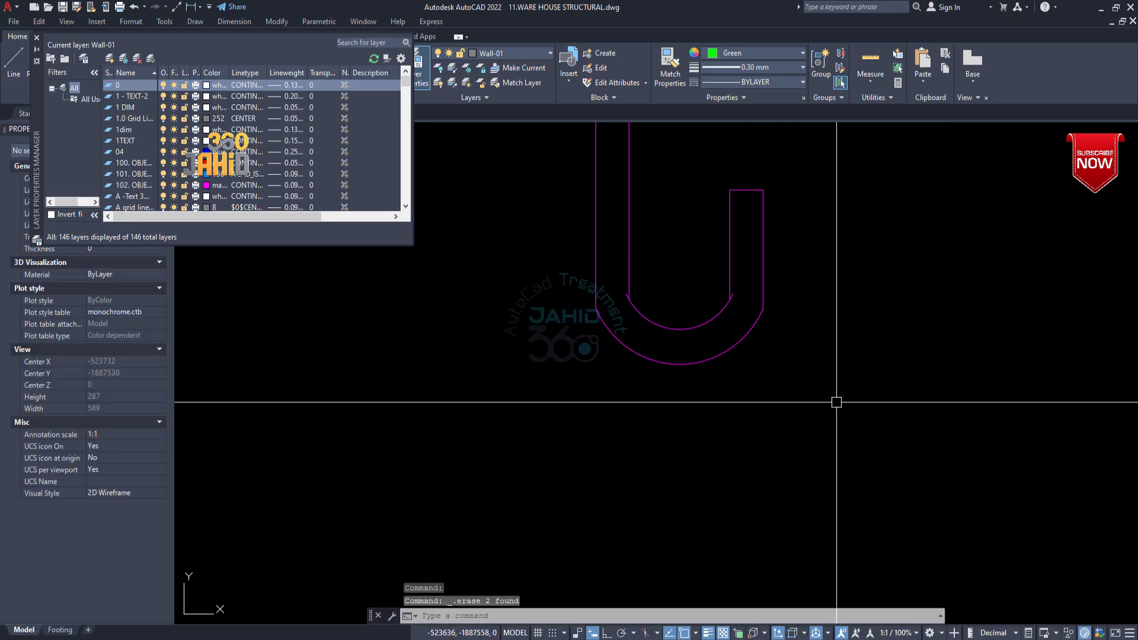
# - Trim both ends of the inner arc that stick out past the hook's inner vertical lines
pyautogui.write('tr')
pyautogui.press('Return')
pyautogui.scroll(4, 759, 304)
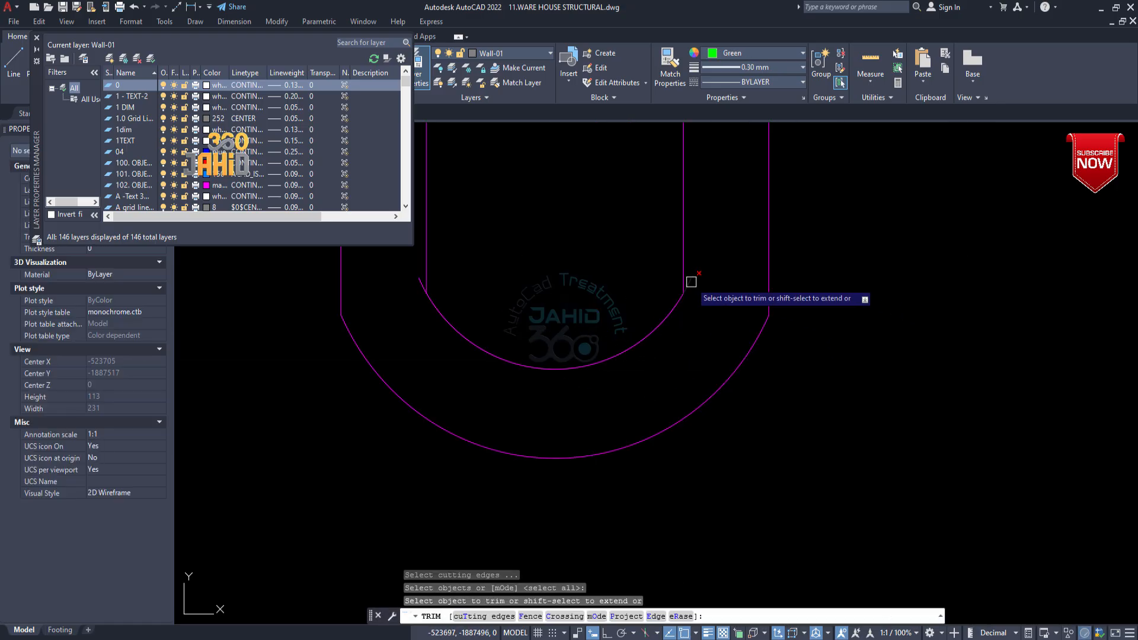
pyautogui.click(691, 281)
pyautogui.scroll(-4, 724, 329)
pyautogui.scroll(4, 603, 326)
pyautogui.click(593, 288)
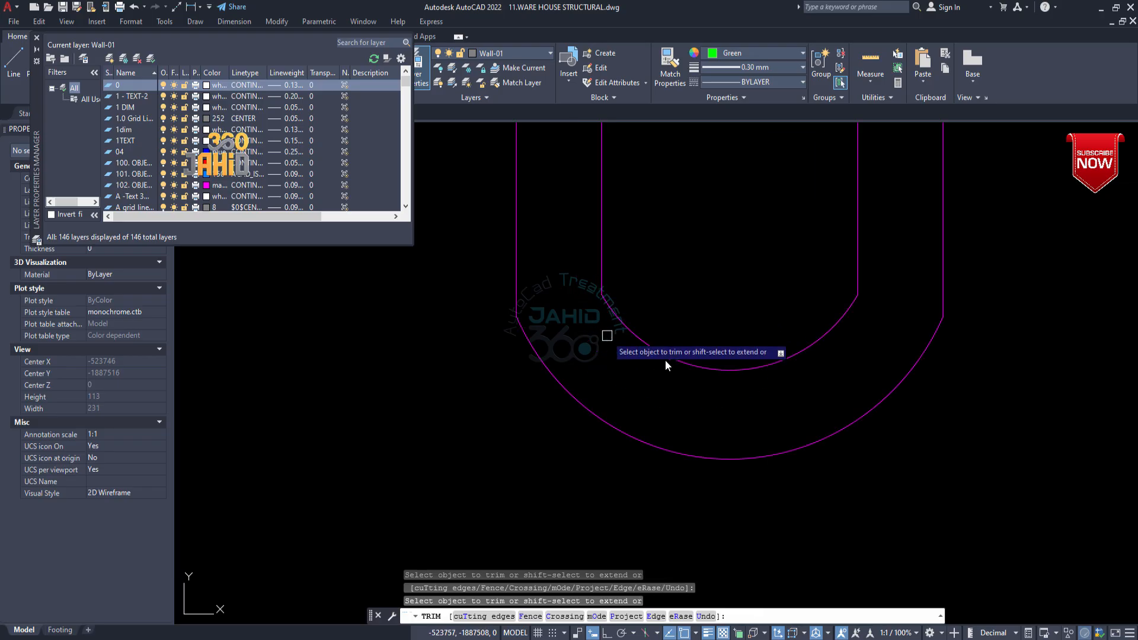
pyautogui.scroll(-12, 883, 438)
pyautogui.moveTo(902, 492); pyautogui.dragTo(894, 444, button='middle')
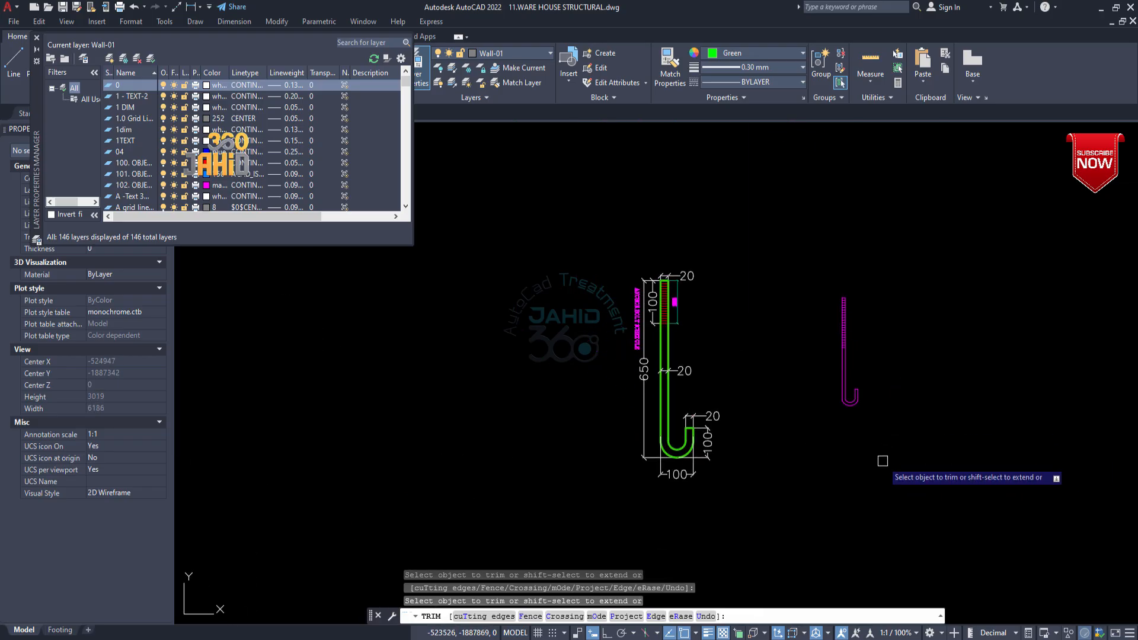
pyautogui.press('Escape')
# - Erase the lower group of thread lines on the new bolt's shaft, keeping only the threads near its upper end
pyautogui.scroll(4, 871, 445)
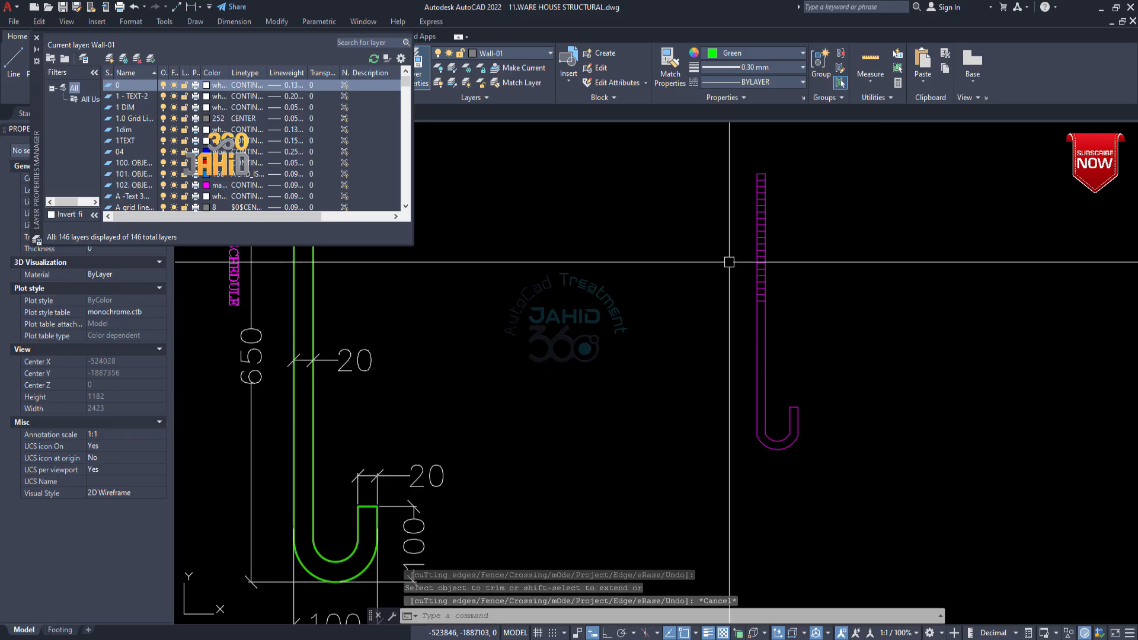
pyautogui.scroll(2, 730, 261)
pyautogui.click(720, 240)
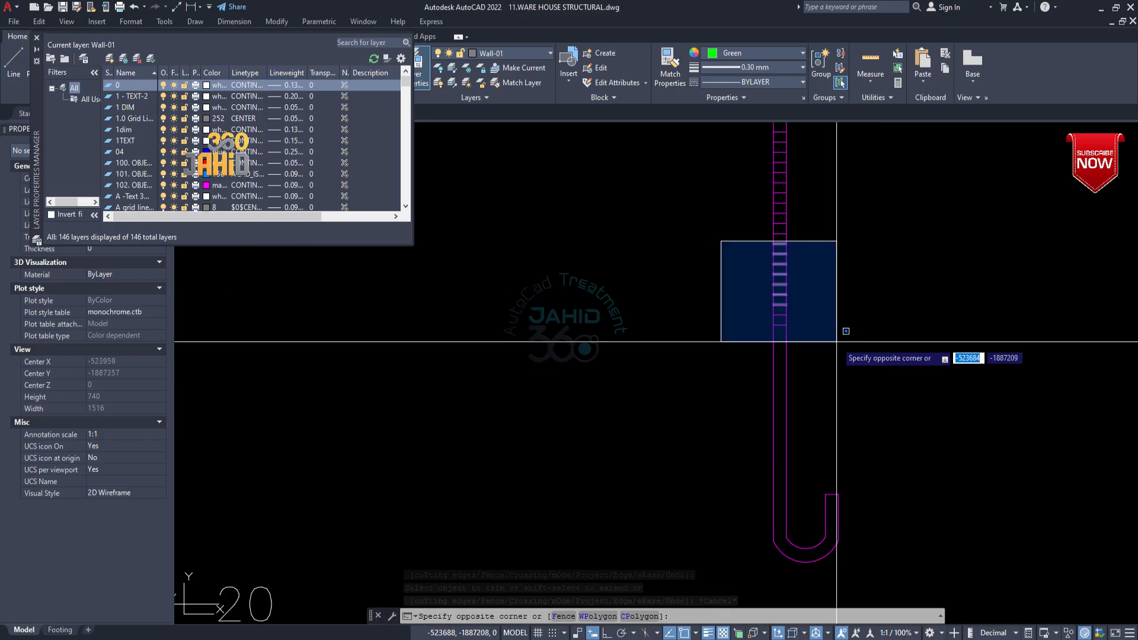
pyautogui.click(845, 337)
pyautogui.press('Delete')
pyautogui.scroll(-2, 846, 337)
pyautogui.moveTo(859, 343)
pyautogui.mouseDown(button='middle')
pyautogui.moveTo(842, 335)
pyautogui.moveTo(781, 349)
pyautogui.mouseUp(button='middle')
pyautogui.scroll(-2, 842, 334)
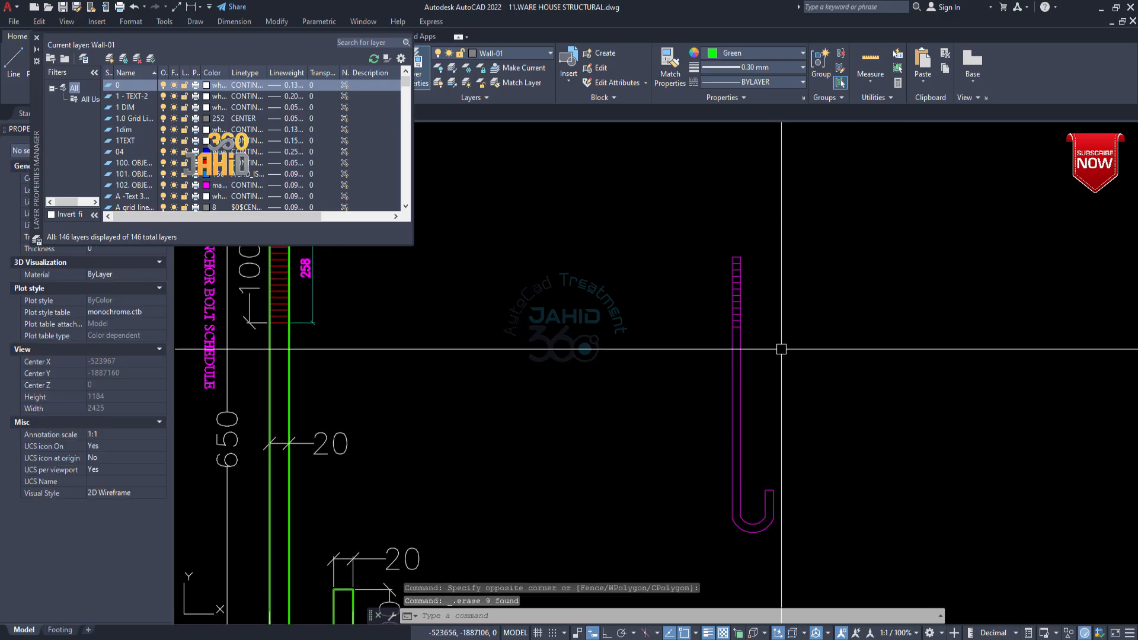
# - Convert the whole new anchor bolt into a block named fgfg, with its base point at the inner upper corner of the hook's short leg
pyautogui.scroll(-4, 776, 347)
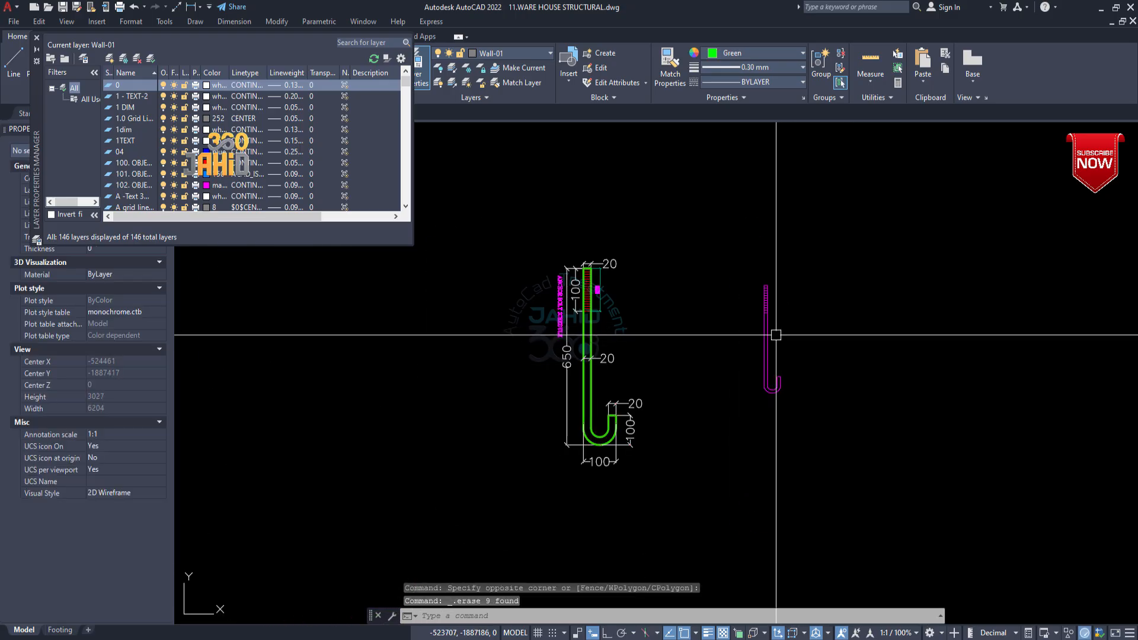
pyautogui.scroll(4, 771, 314)
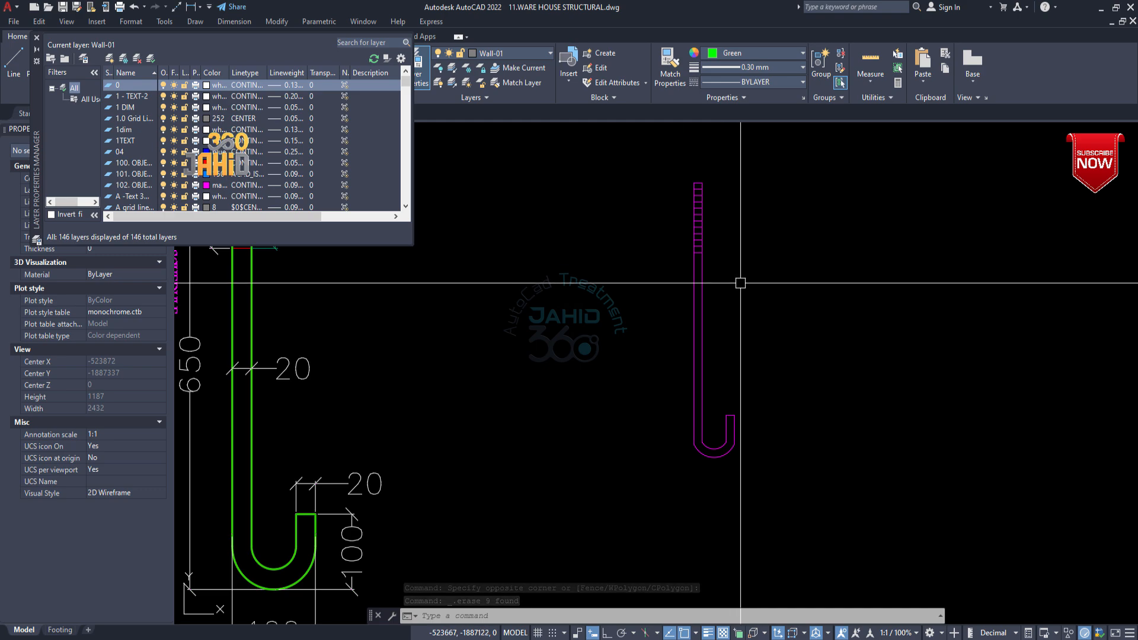
pyautogui.click(839, 492)
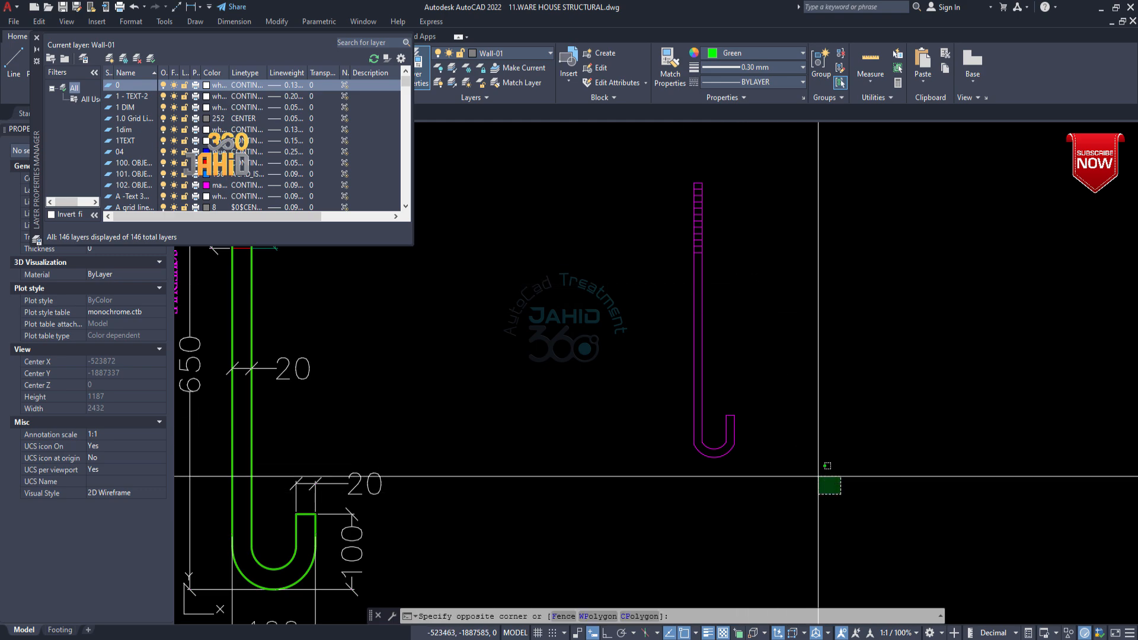
pyautogui.click(590, 157)
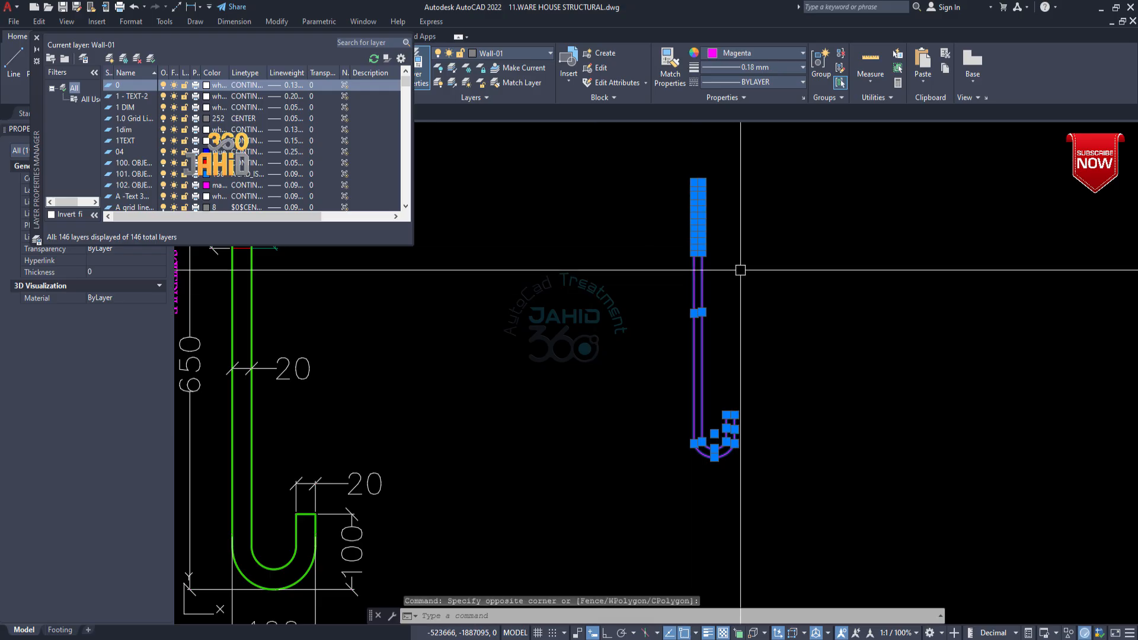
pyautogui.write('b')
pyautogui.press('Return')
pyautogui.write('fgfg')
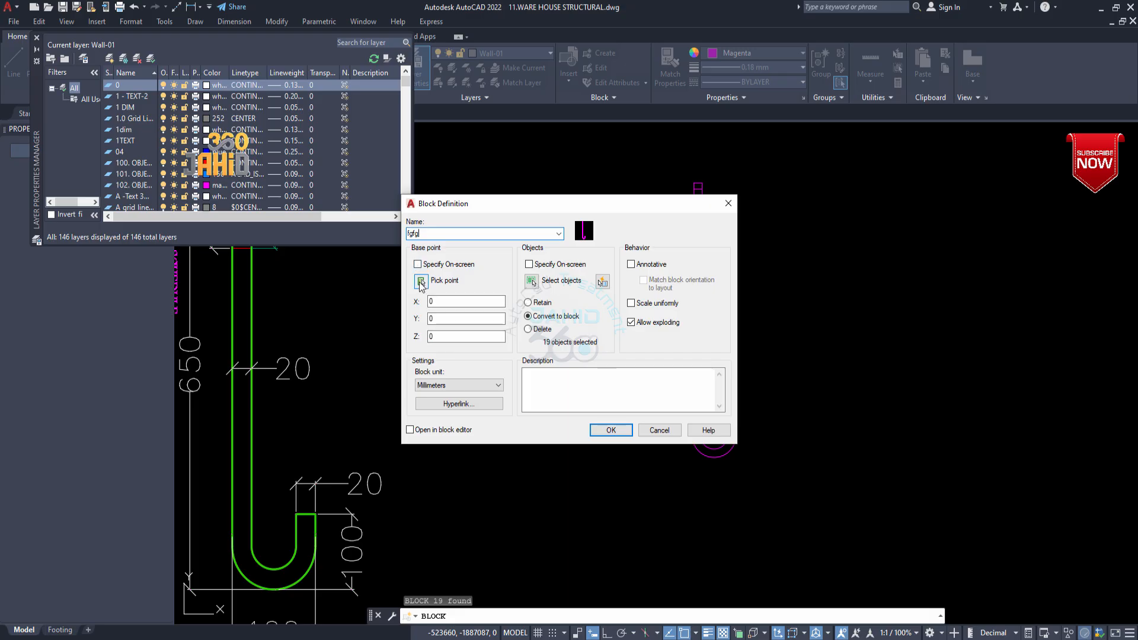
pyautogui.click(420, 281)
pyautogui.click(726, 415)
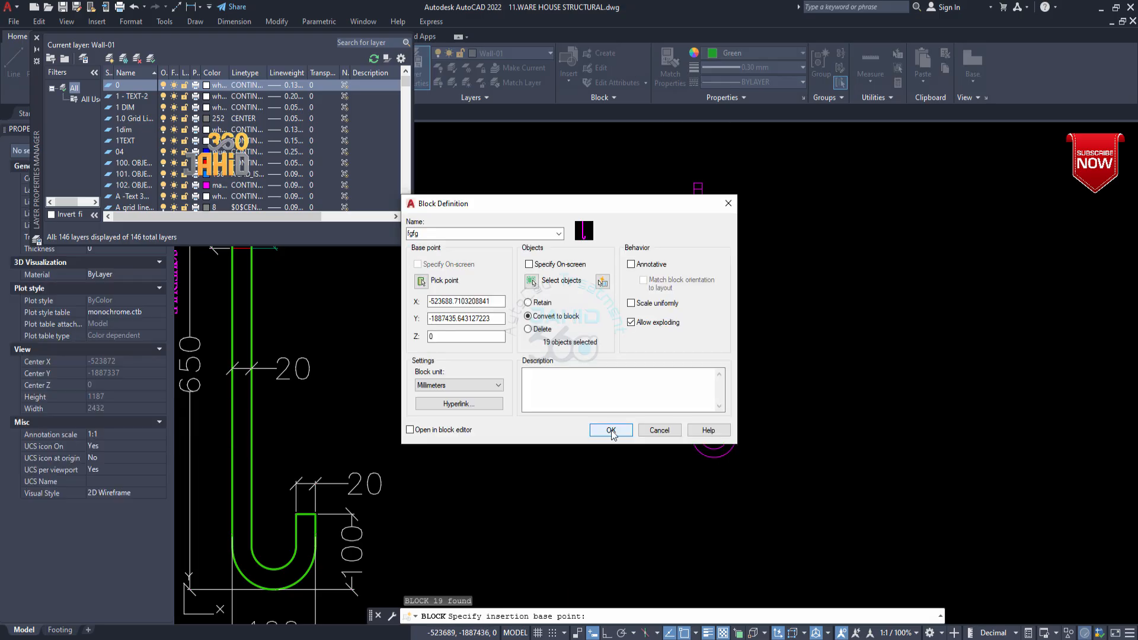
pyautogui.click(610, 431)
pyautogui.moveTo(695, 296); pyautogui.dragTo(642, 336, button='middle')
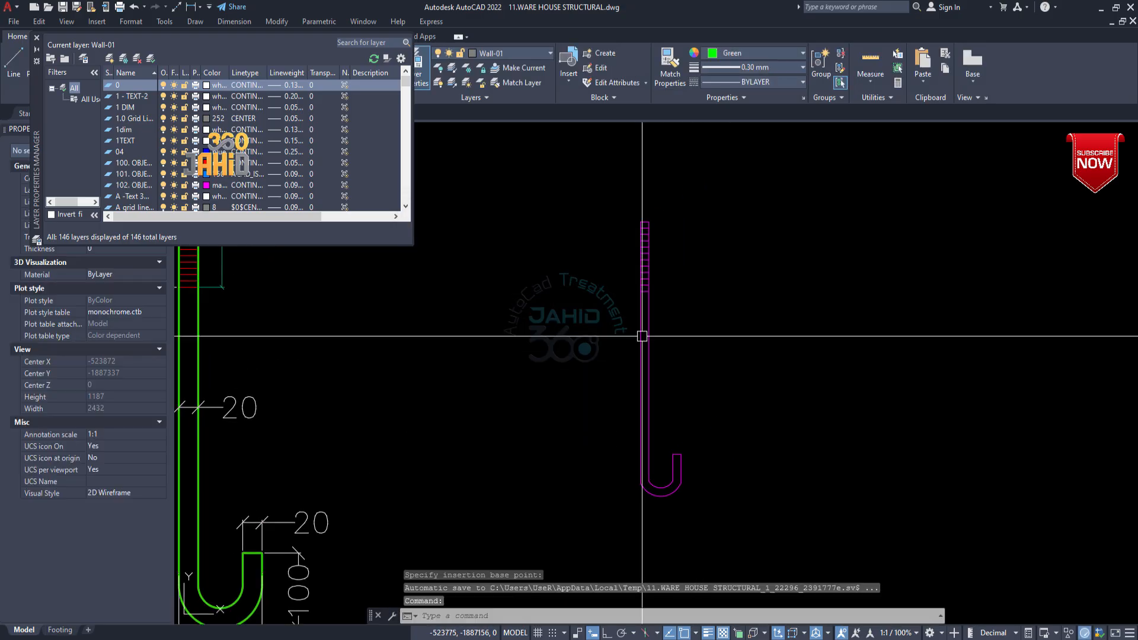
# - Select the new anchor bolt to check that it is a single block, and clear the selection
pyautogui.click(663, 495)
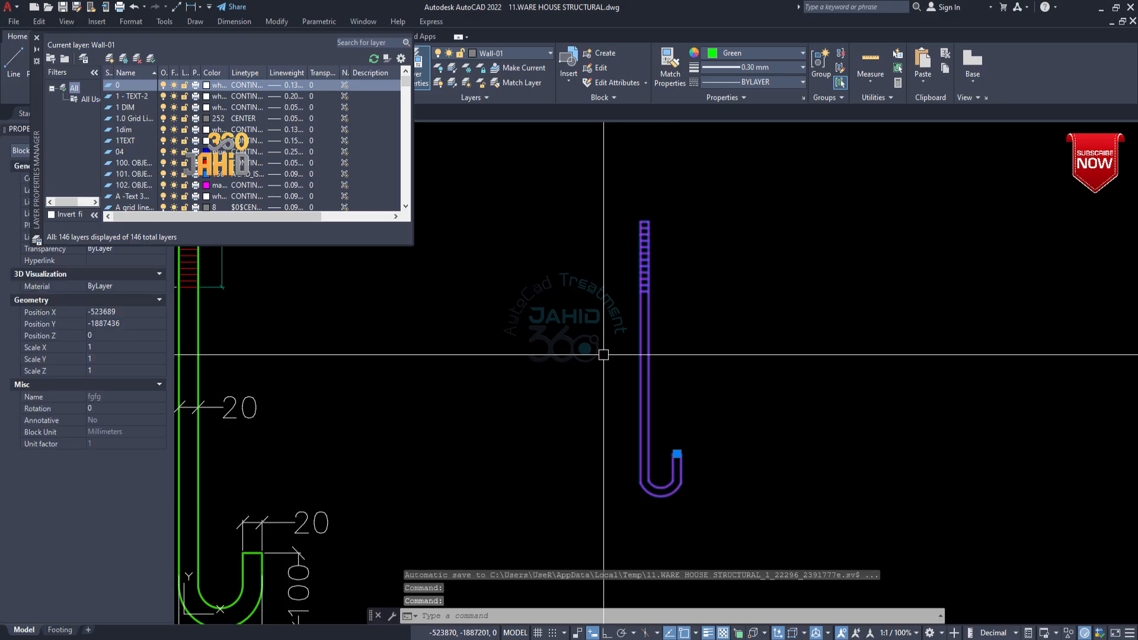
pyautogui.press('Escape')
pyautogui.scroll(-3, 652, 397)
pyautogui.scroll(3, 617, 414)
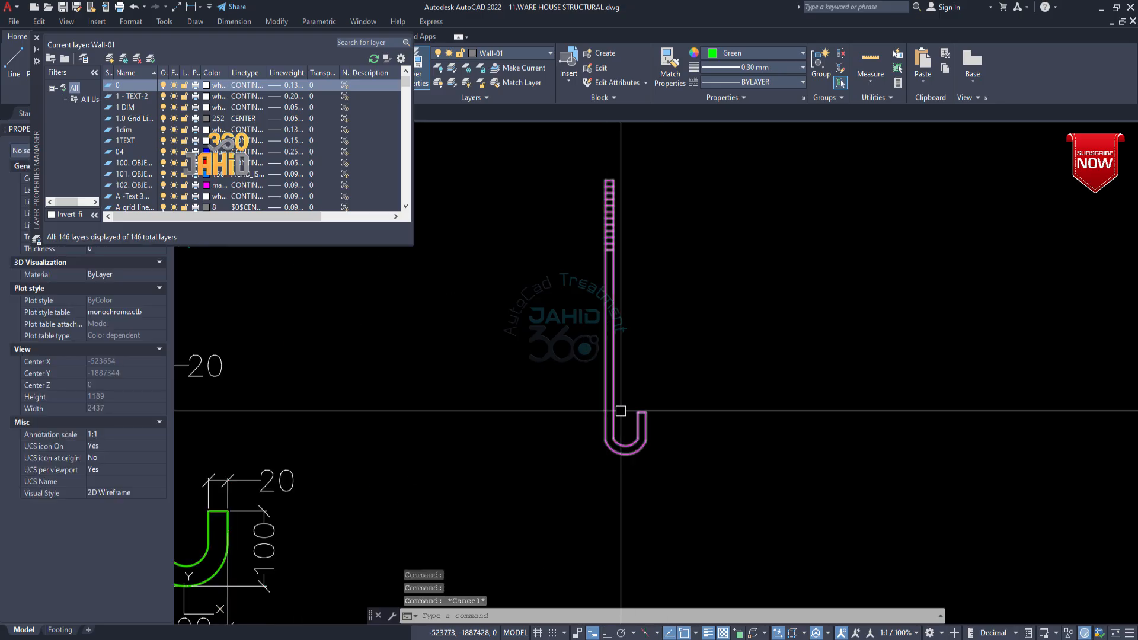
# - Copy the anchor bolt block into the column base section, aligning its shaft with the right vertical guide line through the base plate
pyautogui.click(613, 381)
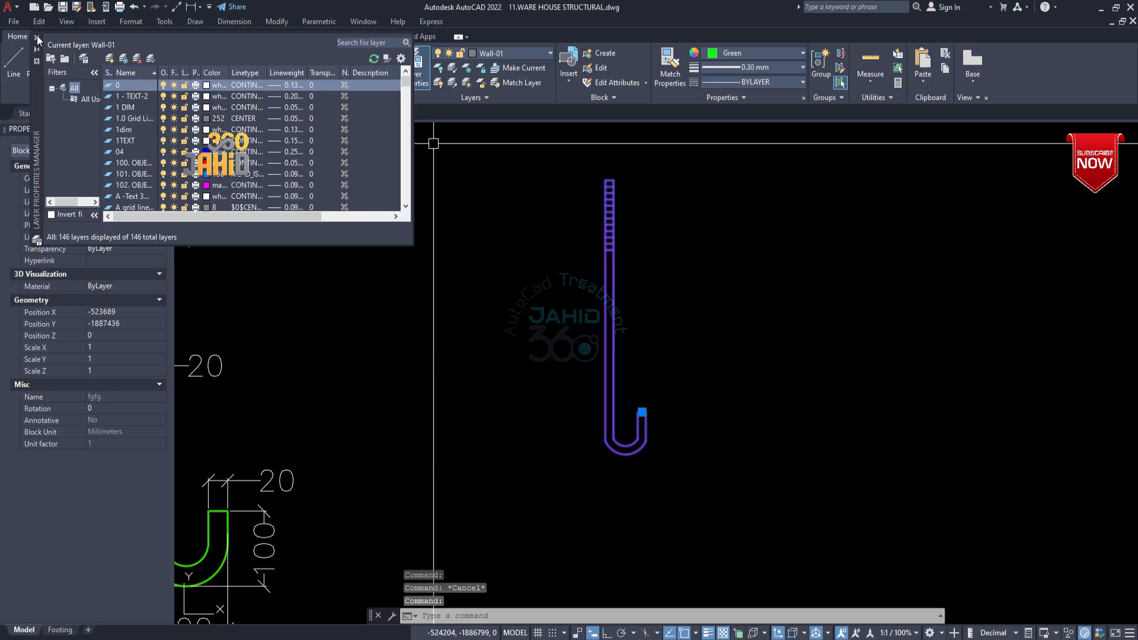
pyautogui.click(157, 70)
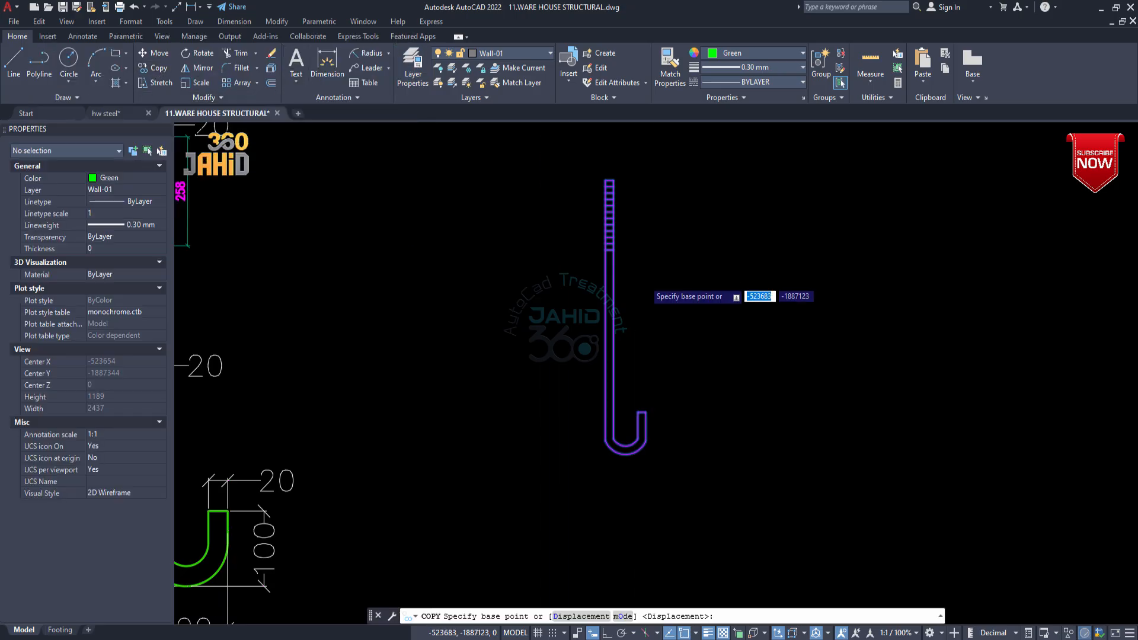
pyautogui.scroll(4, 544, 202)
pyautogui.click(554, 201)
pyautogui.scroll(-5, 533, 274)
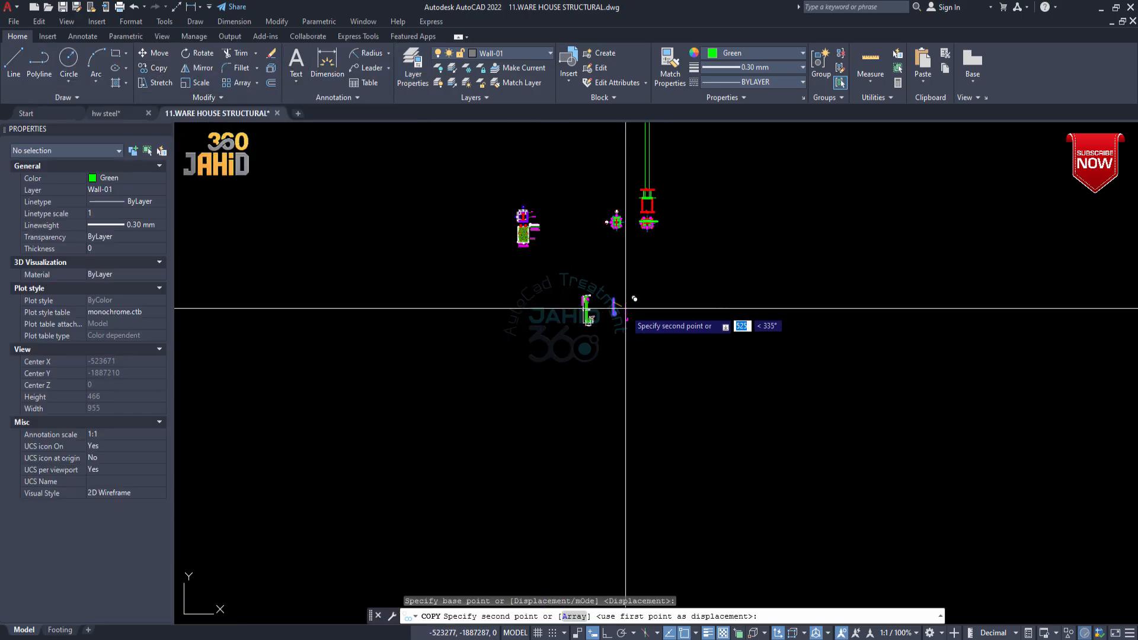
pyautogui.scroll(3, 608, 340)
pyautogui.scroll(6, 592, 332)
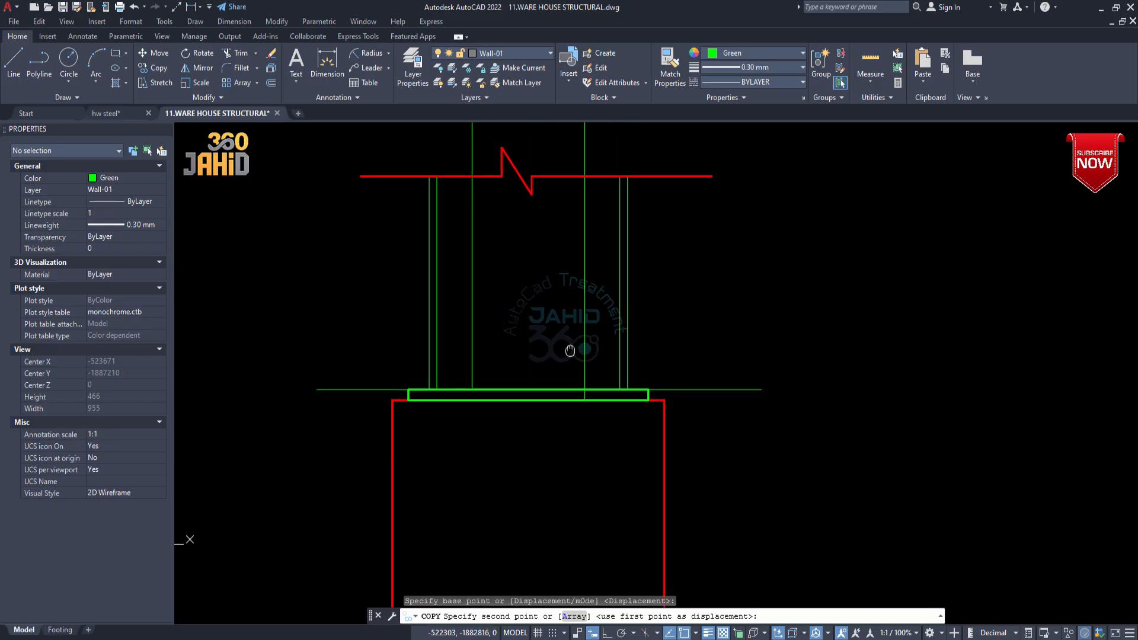
pyautogui.click(554, 362)
pyautogui.scroll(-4, 747, 385)
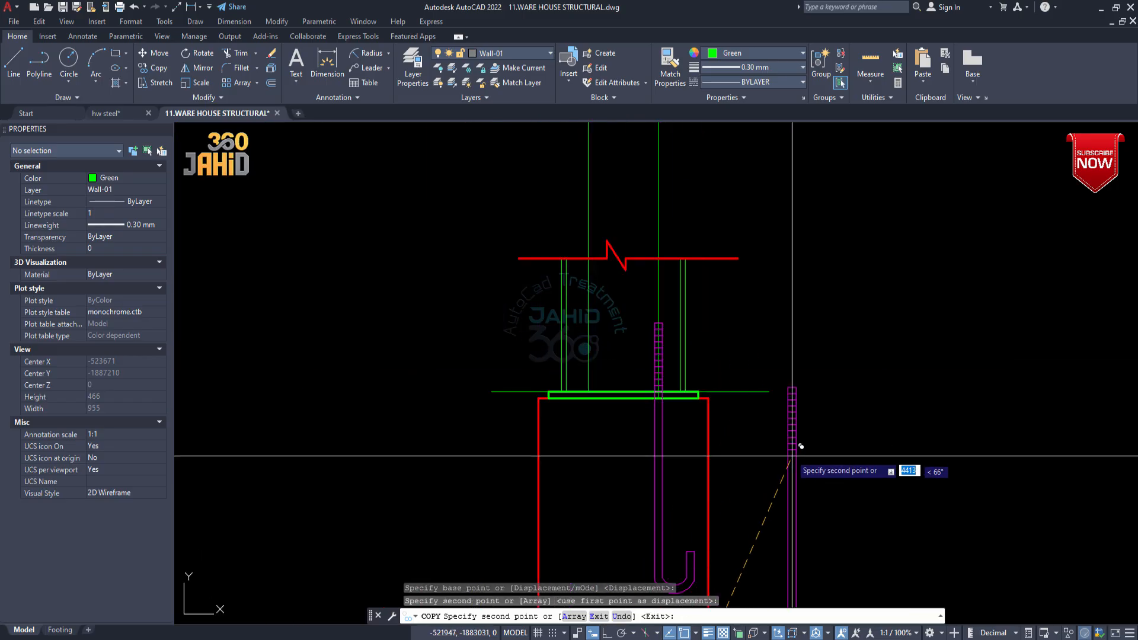
pyautogui.press('Escape')
pyautogui.scroll(-4, 742, 379)
pyautogui.press('Escape')
pyautogui.scroll(4, 699, 376)
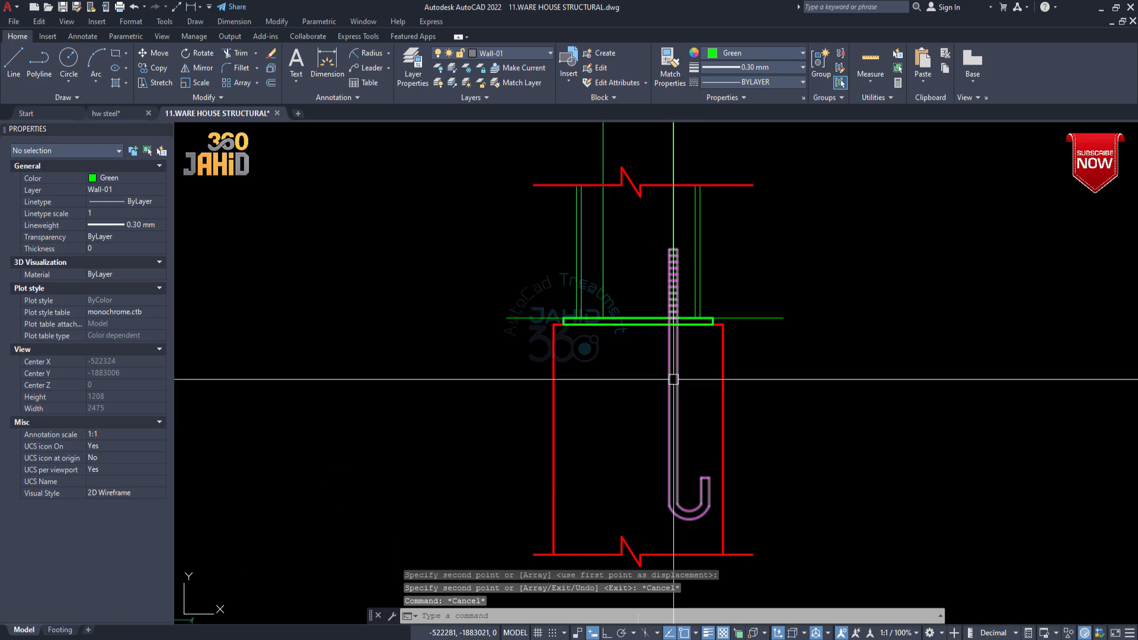
# - Mirror the placed anchor bolt about the vertical axis through the base plate's midpoint, keeping the original bolt
pyautogui.click(673, 378)
pyautogui.moveTo(637, 348); pyautogui.dragTo(630, 372, button='middle')
pyautogui.write('mi')
pyautogui.press('Return')
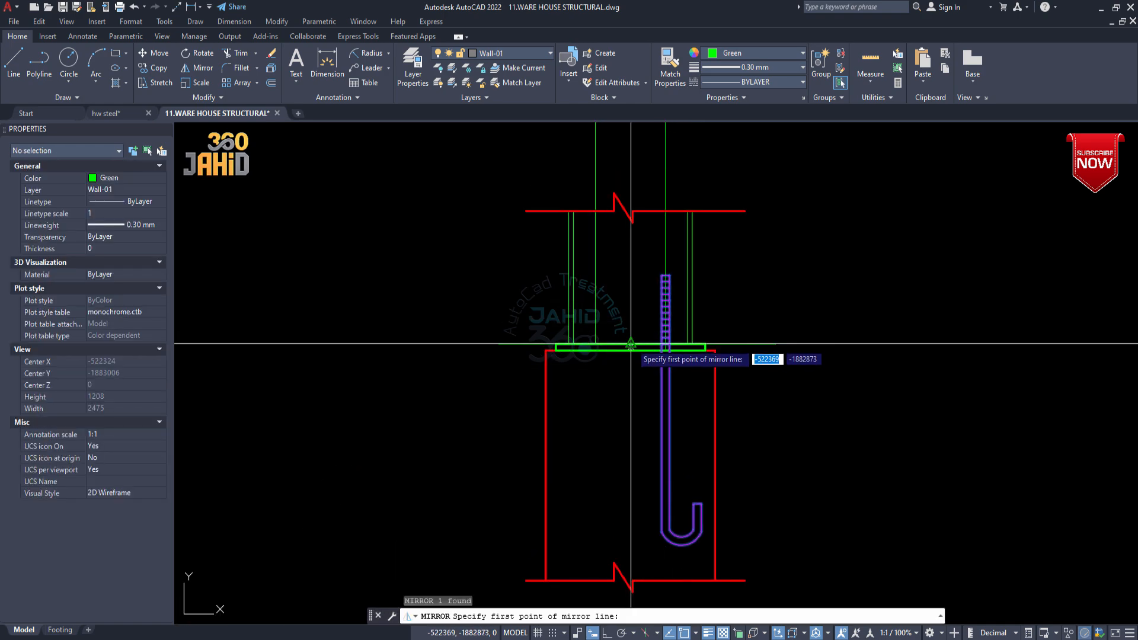
pyautogui.click(635, 341)
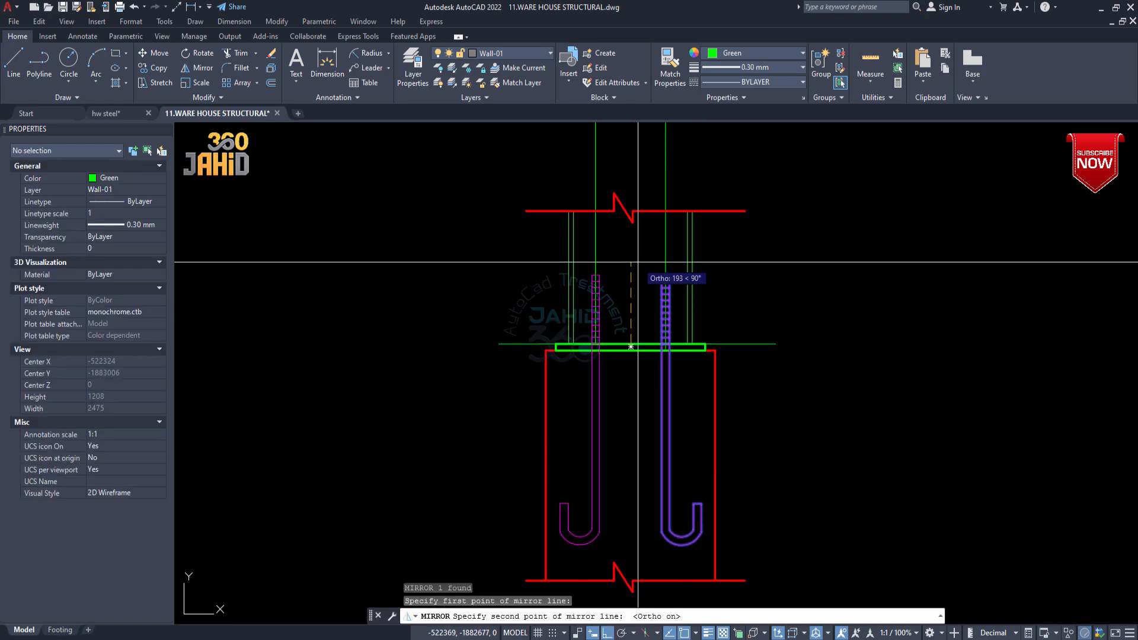
pyautogui.click(637, 261)
pyautogui.press('Return')
pyautogui.scroll(-3, 677, 419)
pyautogui.scroll(3, 656, 356)
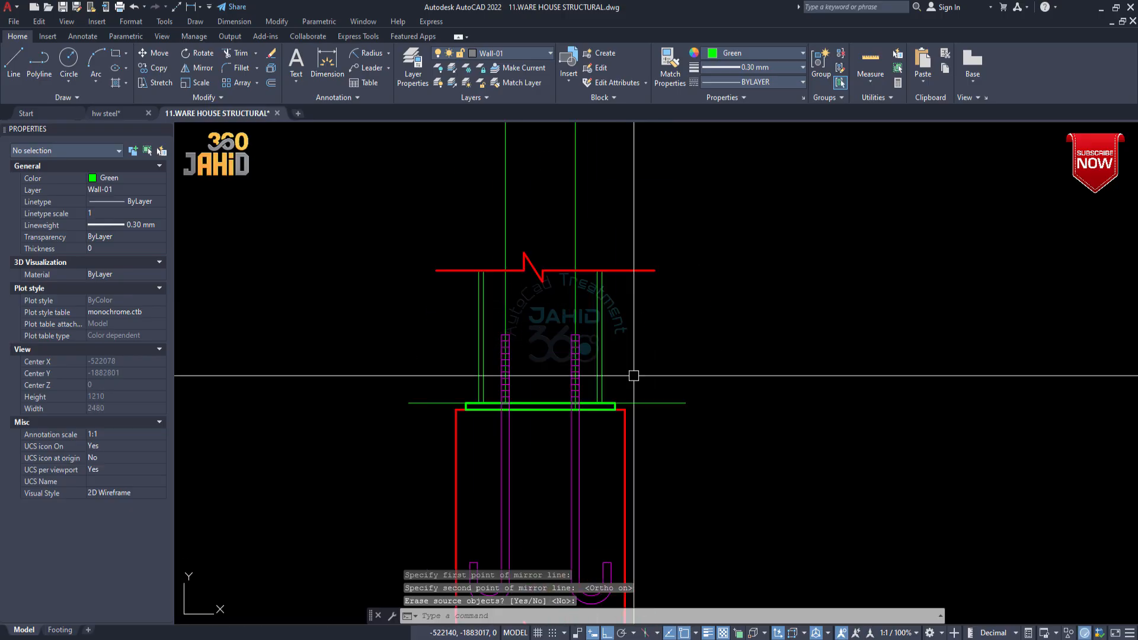
# - Erase the two vertical guide rays above the anchor bolts and the horizontal guide line along the base plate
pyautogui.click(624, 214)
pyautogui.click(462, 173)
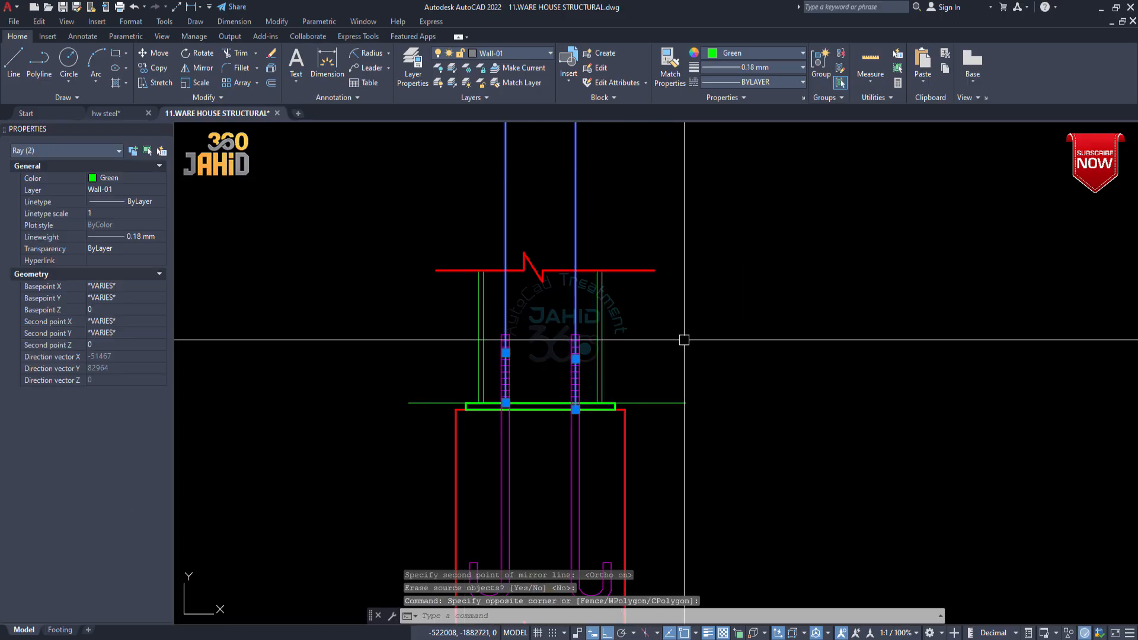
pyautogui.press('Delete')
pyautogui.scroll(-2, 683, 362)
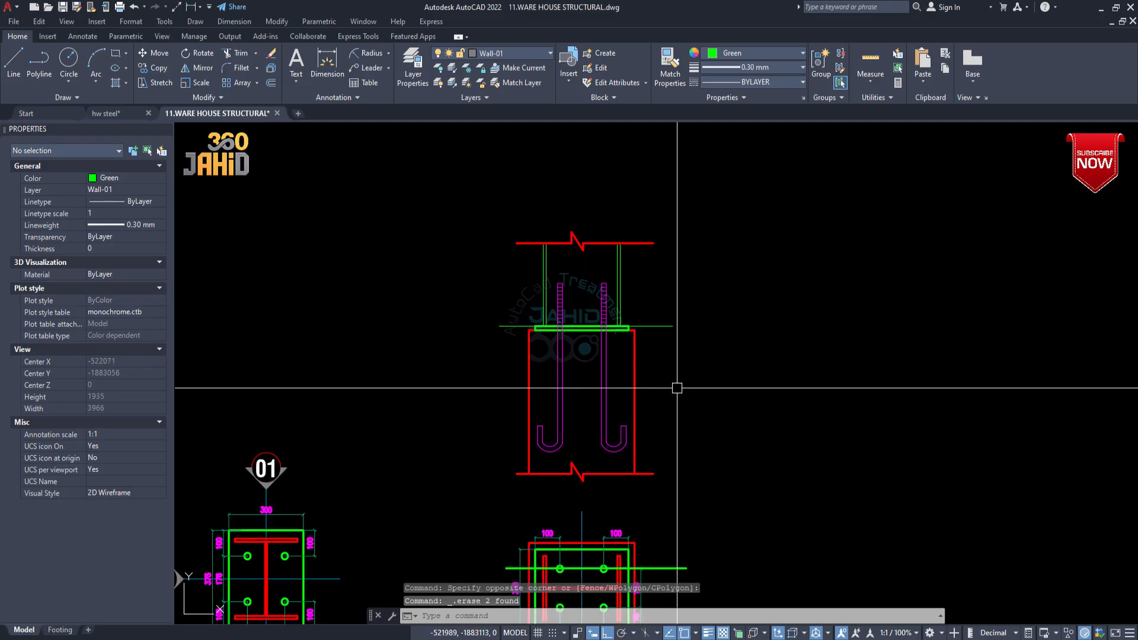
pyautogui.scroll(2, 675, 385)
pyautogui.click(665, 267)
pyautogui.press('Delete')
pyautogui.scroll(-4, 706, 209)
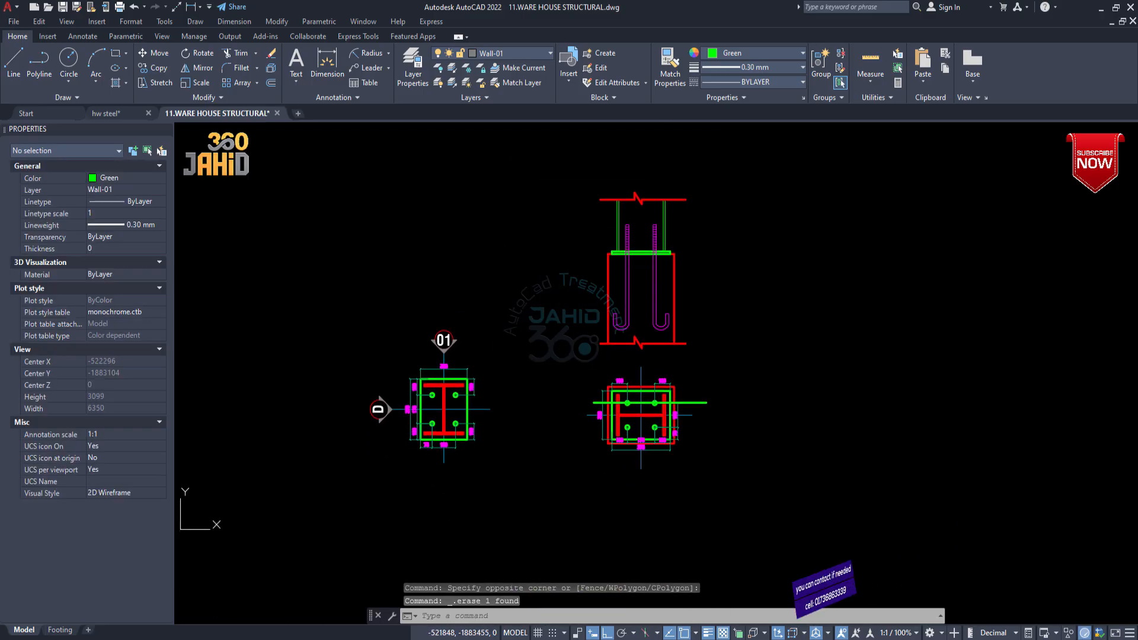
# - Move the complete column base section with its bolts to directly below the plan view marked 01 and D
pyautogui.click(728, 357)
pyautogui.click(562, 166)
pyautogui.write('M')
pyautogui.press('Return')
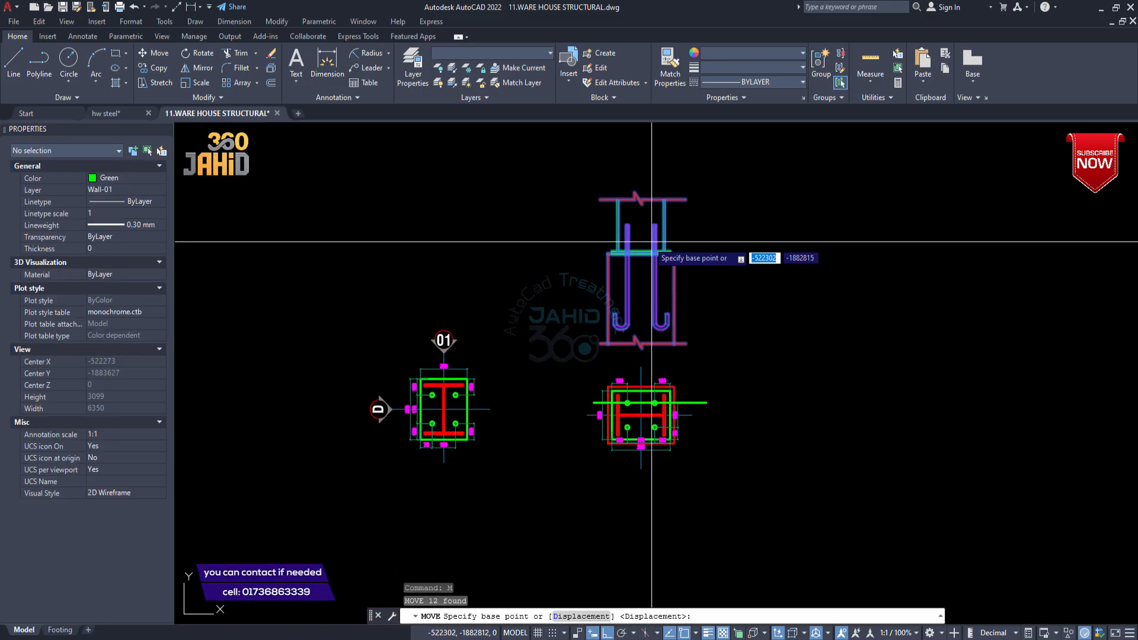
pyautogui.click(653, 253)
pyautogui.scroll(-4, 653, 254)
pyautogui.scroll(6, 578, 356)
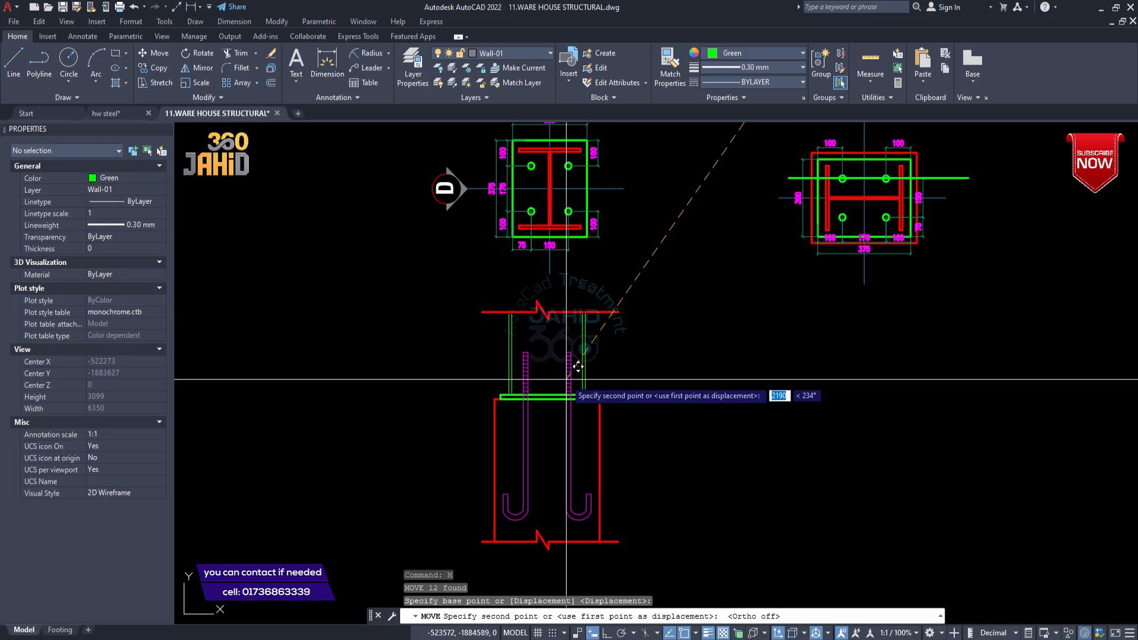
pyautogui.click(566, 381)
pyautogui.scroll(-2, 655, 358)
pyautogui.moveTo(656, 358); pyautogui.dragTo(578, 390, button='middle')
pyautogui.press('Escape')
# - Erase the rotated plan view of the base plate with all its dimensions and its section line
pyautogui.click(600, 191)
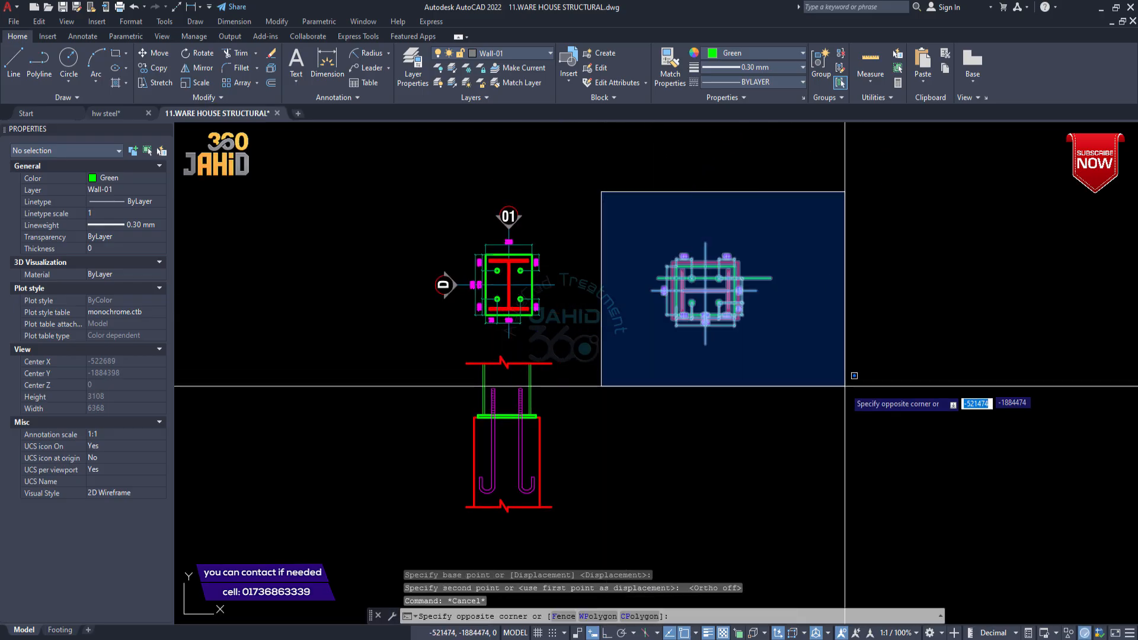
pyautogui.click(846, 387)
pyautogui.press('Delete')
# - Erase the two 100 dimensions on the right side of the remaining base plate plan
pyautogui.scroll(4, 541, 313)
pyautogui.moveTo(544, 317); pyautogui.dragTo(649, 404, button='middle')
pyautogui.scroll(2, 649, 404)
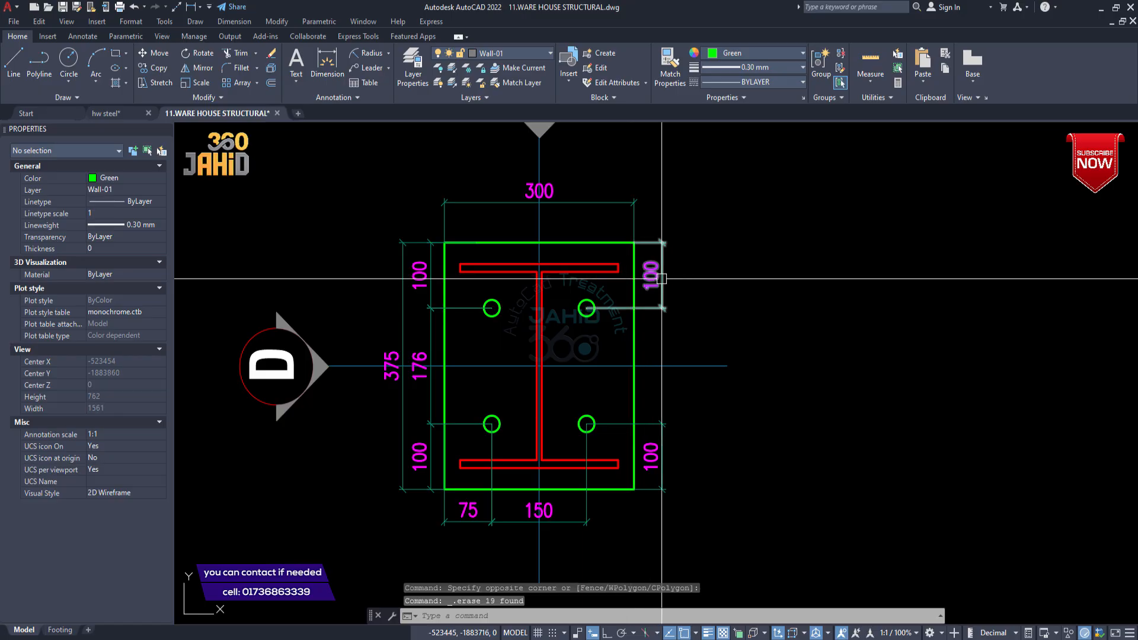
pyautogui.click(649, 264)
pyautogui.press('Delete')
pyautogui.click(661, 425)
pyautogui.press('Delete')
pyautogui.moveTo(648, 445); pyautogui.dragTo(683, 386, button='middle')
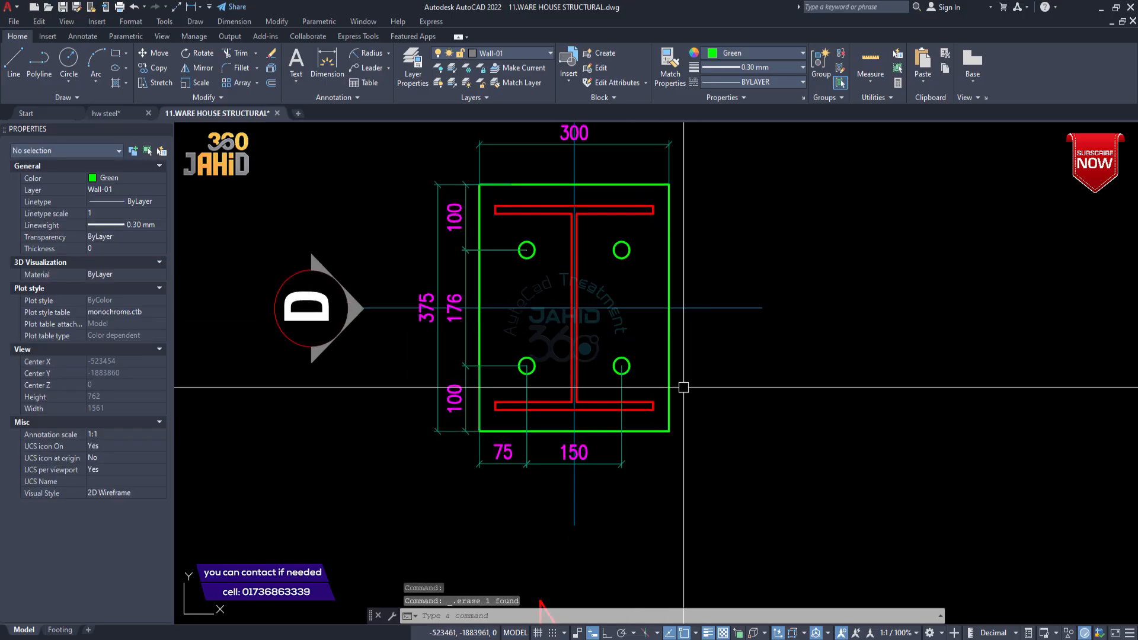
# - Continue the lower dimension chain from the right bolt hole to the plate's lower right corner
pyautogui.click(601, 465)
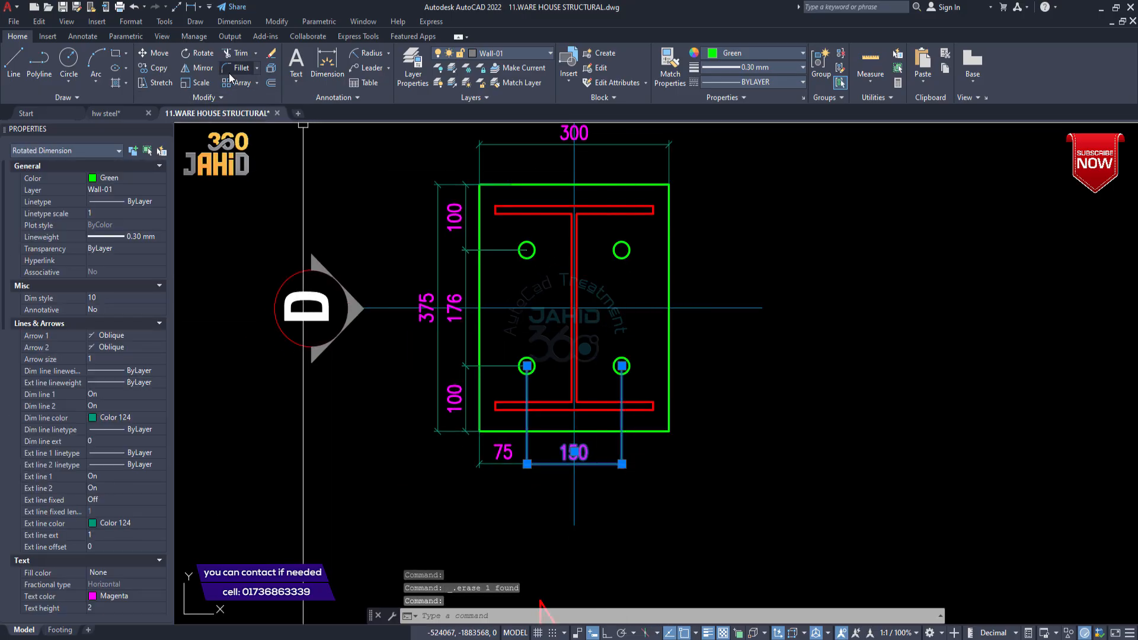
pyautogui.click(326, 66)
pyautogui.write('c')
pyautogui.press('Return')
pyautogui.click(616, 444)
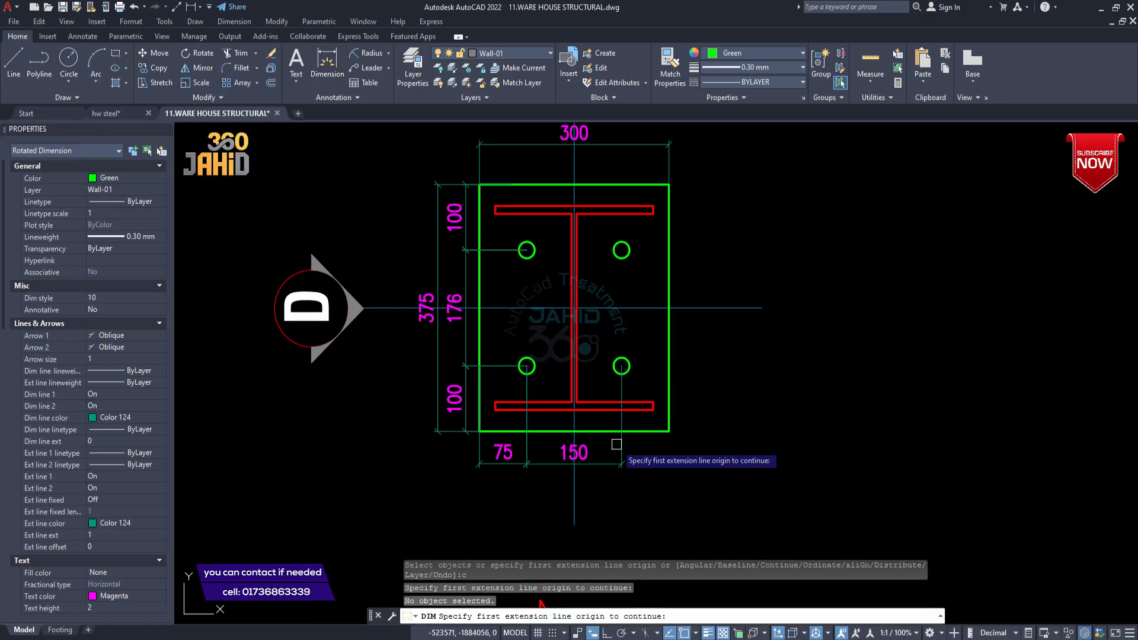
pyautogui.click(626, 445)
pyautogui.click(669, 432)
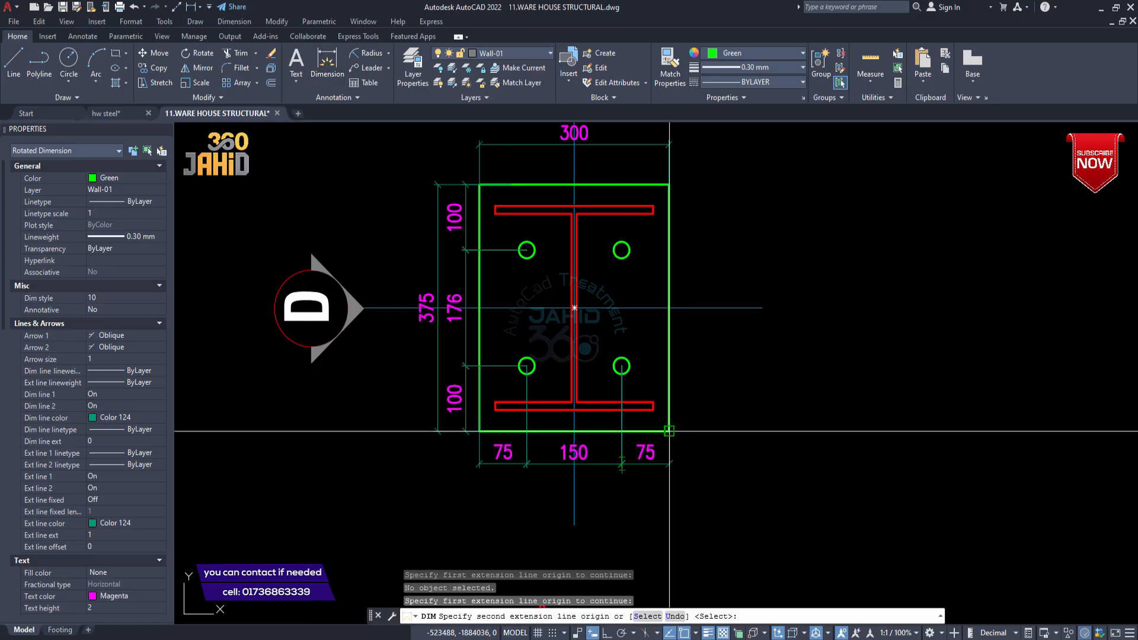
pyautogui.scroll(-2, 699, 453)
pyautogui.press('Escape')
pyautogui.press('Escape')
pyautogui.scroll(2, 584, 276)
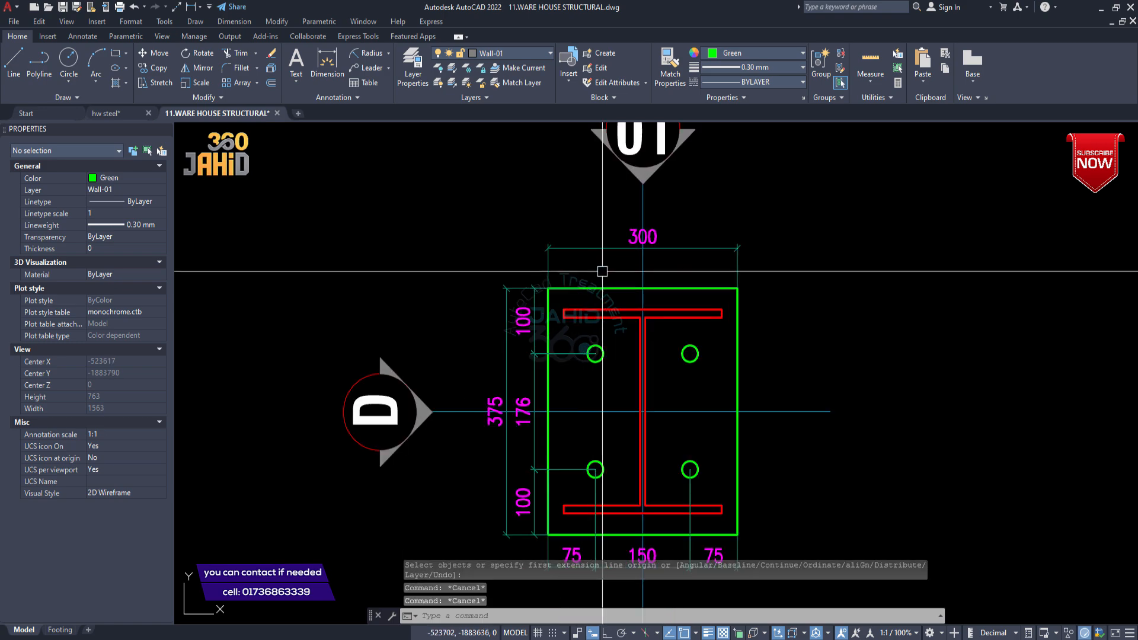
pyautogui.click(608, 248)
pyautogui.click(507, 314)
pyautogui.press('Escape')
# - Mirror the three lower chain dimensions above the plate about its horizontal centre line, keeping the originals
pyautogui.moveTo(661, 490)
pyautogui.mouseDown(button='middle')
pyautogui.moveTo(640, 363)
pyautogui.moveTo(613, 427)
pyautogui.mouseUp(button='middle')
pyautogui.click(766, 470)
pyautogui.click(652, 429)
pyautogui.click(589, 452)
pyautogui.click(555, 427)
pyautogui.write('i')
pyautogui.press('Return')
pyautogui.click(571, 352)
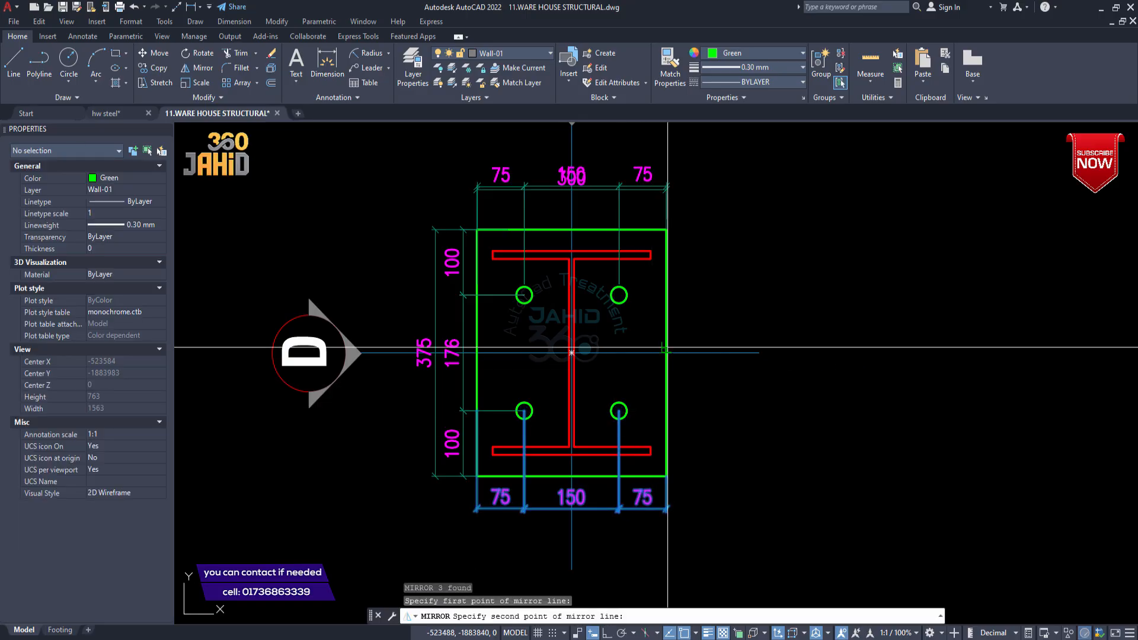
pyautogui.press('F8')
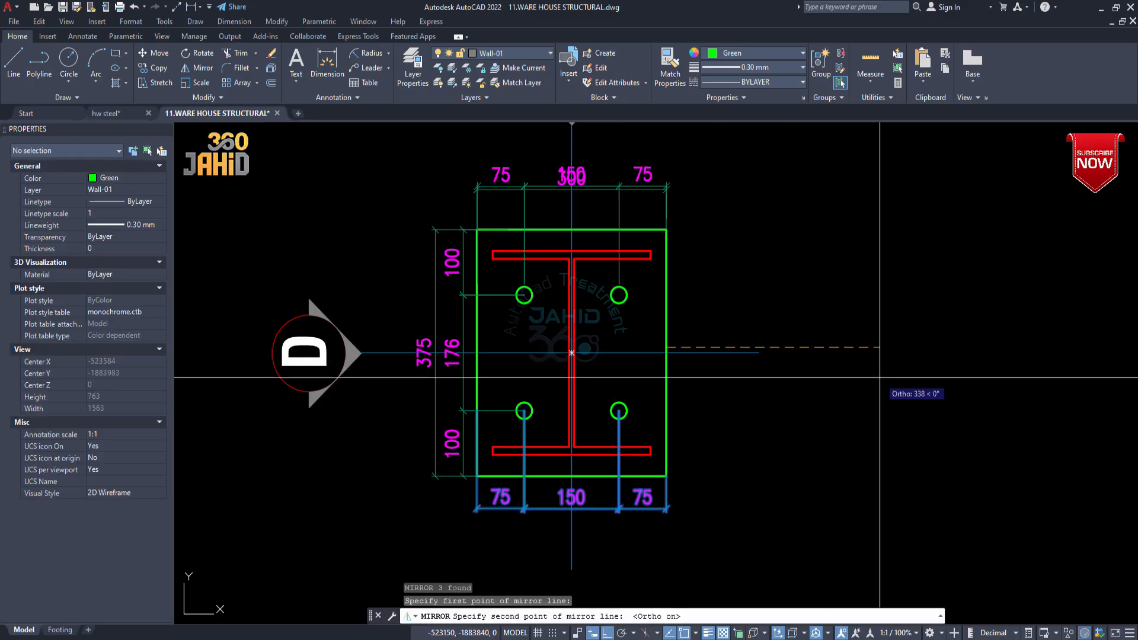
pyautogui.click(593, 377)
pyautogui.press('Return')
pyautogui.scroll(4, 624, 200)
pyautogui.press('Escape')
# - Raise the overall 300 width dimension so it sits above the mirrored dimension chain
pyautogui.click(594, 176)
pyautogui.moveTo(598, 199); pyautogui.dragTo(558, 337, button='middle')
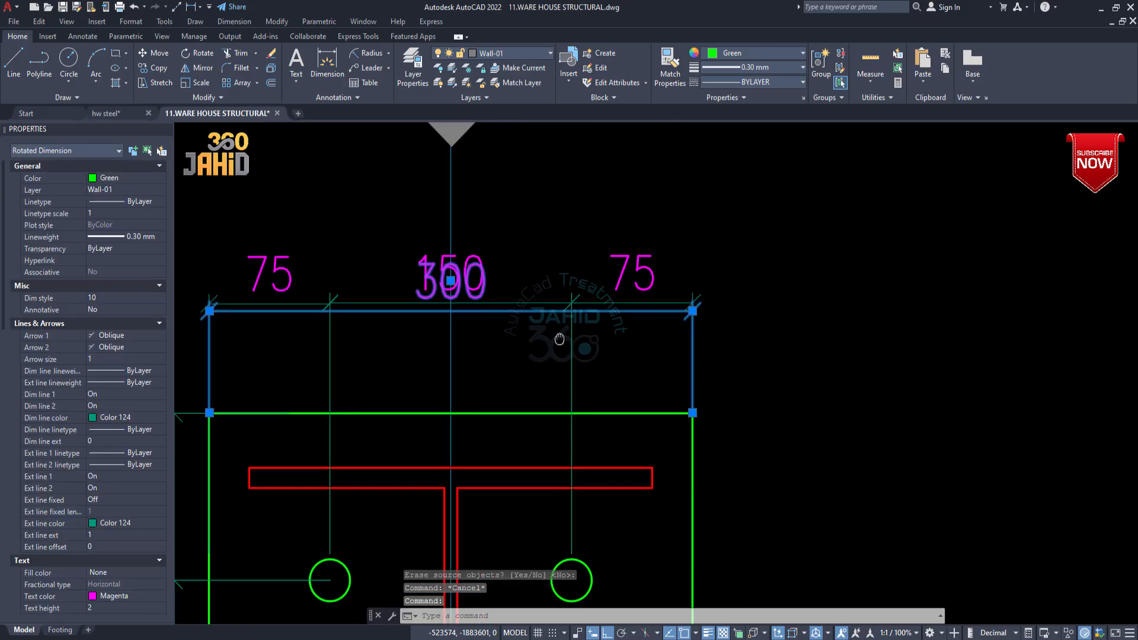
pyautogui.click(692, 314)
pyautogui.click(692, 241)
pyautogui.scroll(-2, 724, 320)
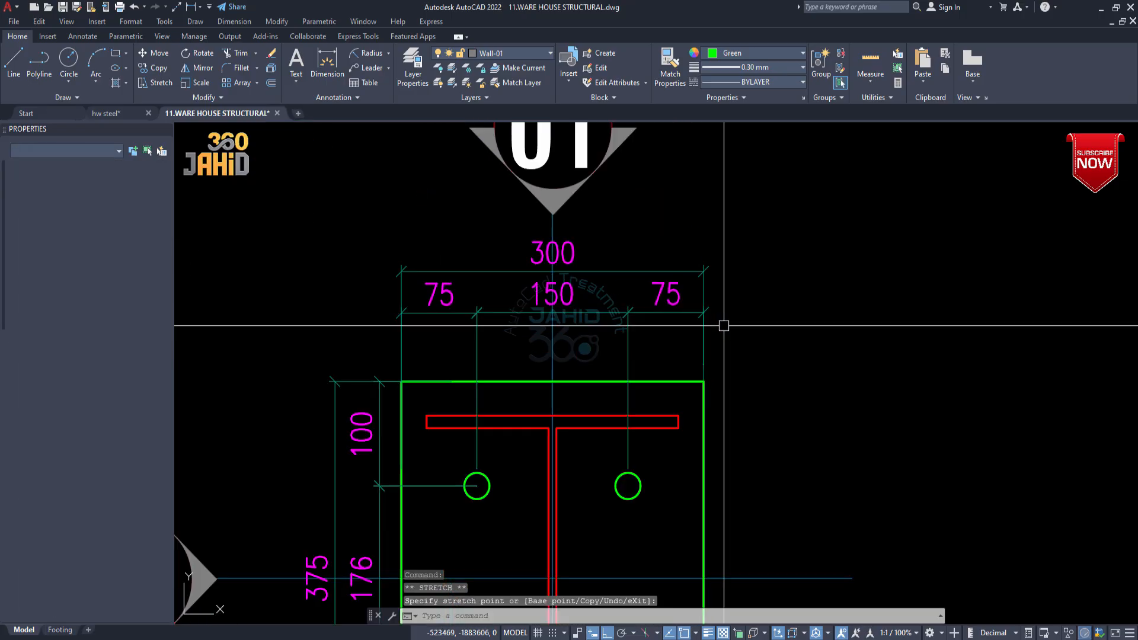
pyautogui.press('Escape')
# - Stretch the overall width dimension and the dimension chain above the plate downward, closer to its upper edge
pyautogui.click(776, 328)
pyautogui.click(292, 232)
pyautogui.write('s')
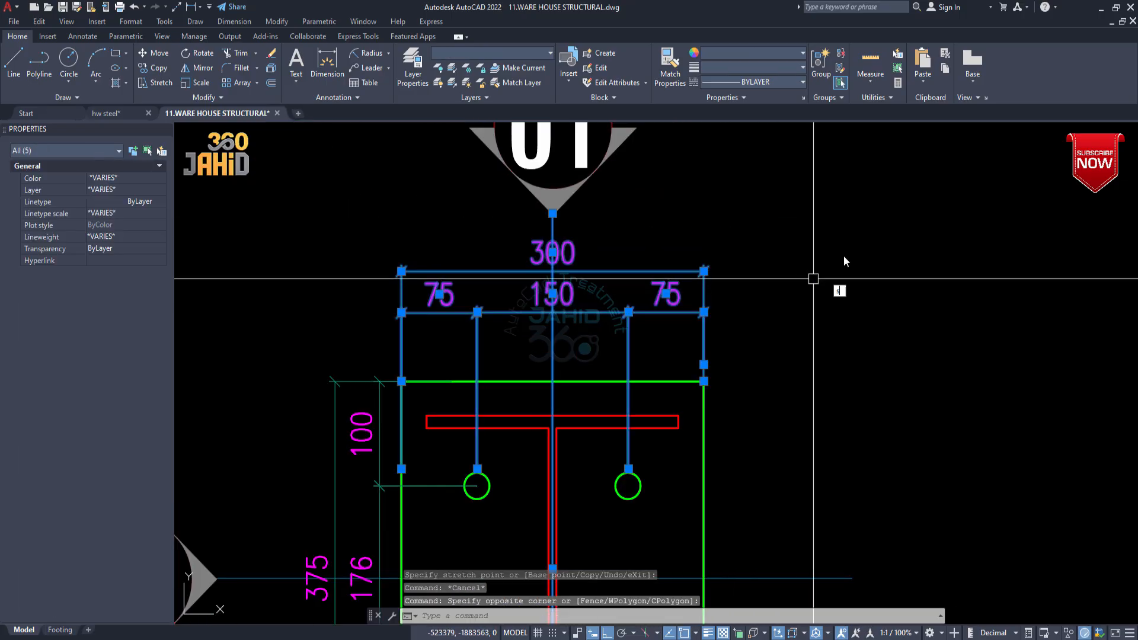
pyautogui.press('Return')
pyautogui.click(846, 238)
pyautogui.click(850, 278)
pyautogui.scroll(-2, 709, 276)
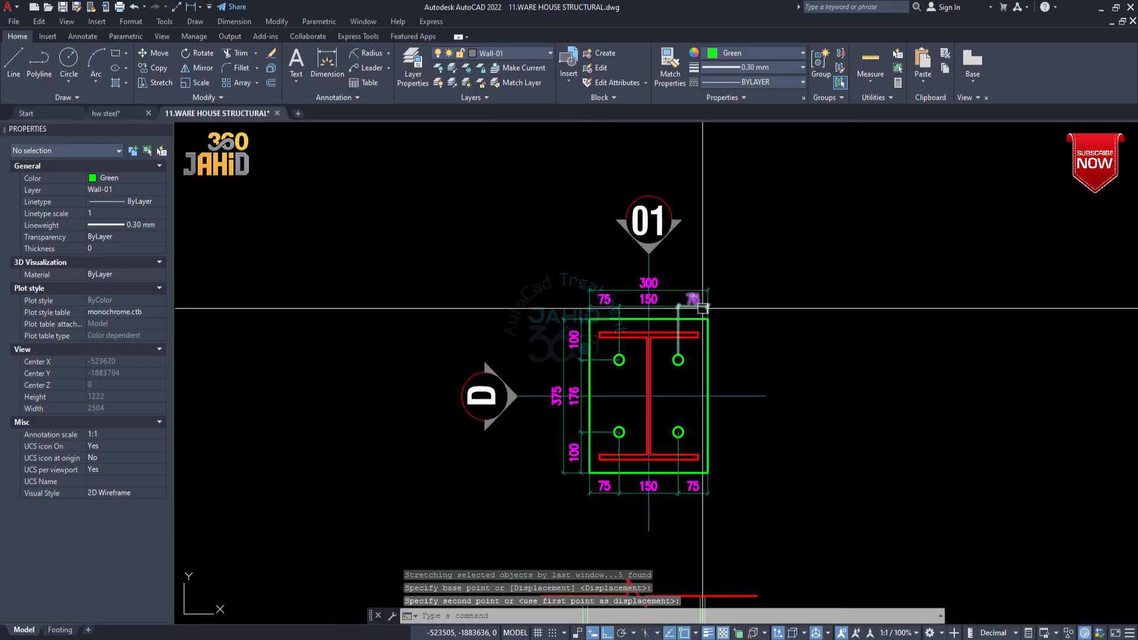
# - Erase the three chain dimensions below the base plate plan
pyautogui.moveTo(716, 367); pyautogui.dragTo(706, 292, button='middle')
pyautogui.scroll(2, 681, 408)
pyautogui.click(728, 454)
pyautogui.click(631, 427)
pyautogui.press('Delete')
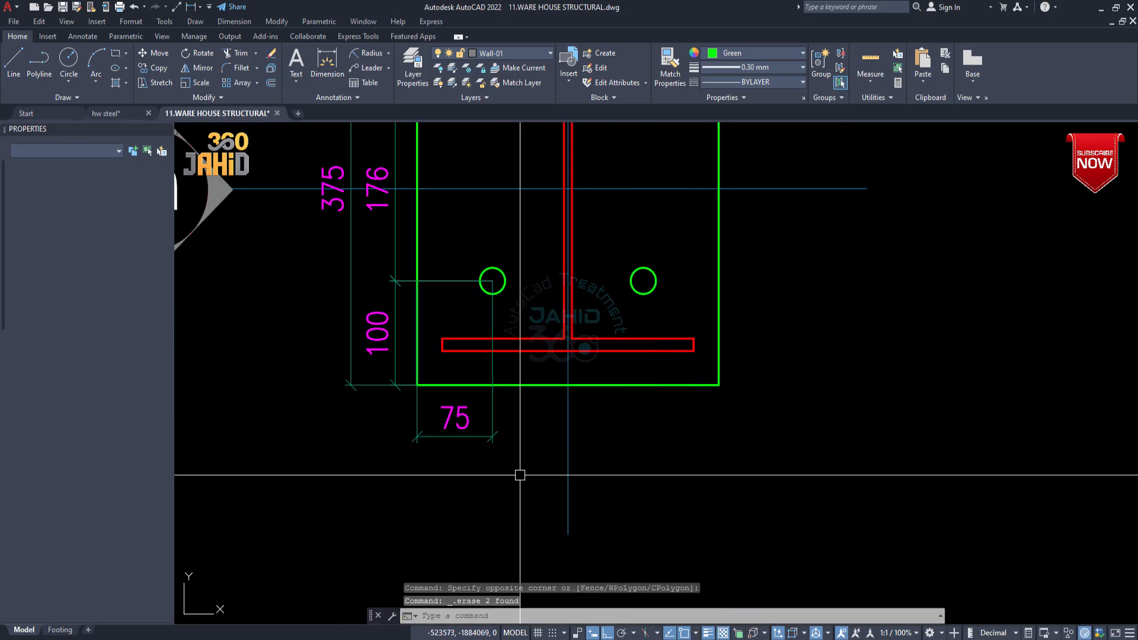
pyautogui.click(521, 458)
pyautogui.click(443, 422)
pyautogui.moveTo(655, 421); pyautogui.dragTo(608, 418, button='middle')
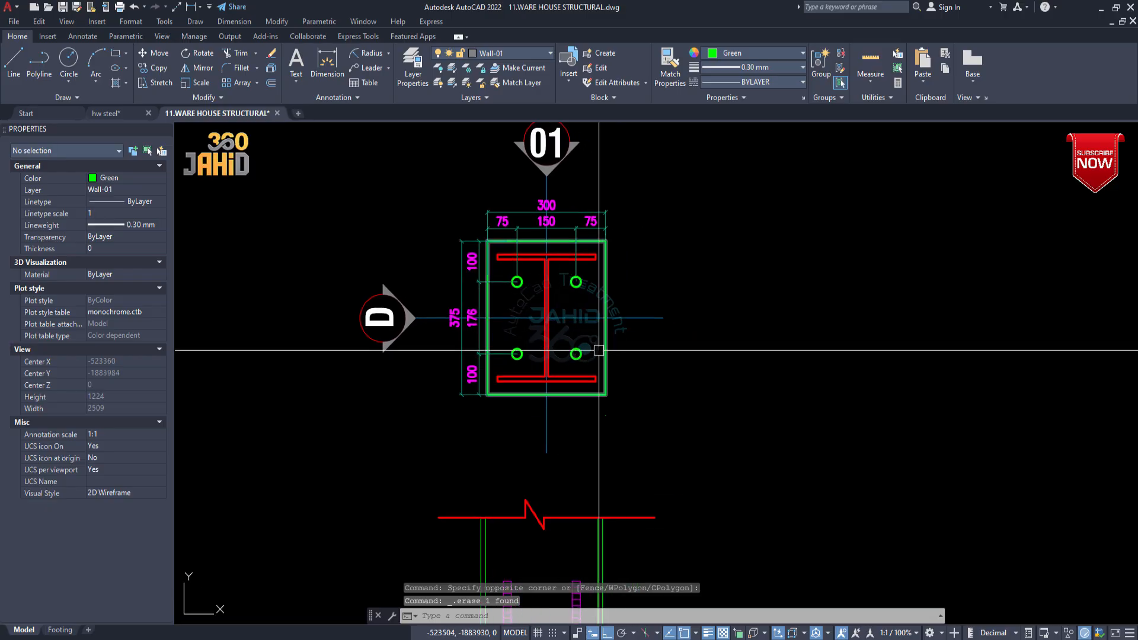
# - Compare the base plate plan and section with the reference DETAIL ON BP-01 to see which elements are missing
pyautogui.scroll(-10, 501, 300)
pyautogui.scroll(4, 531, 338)
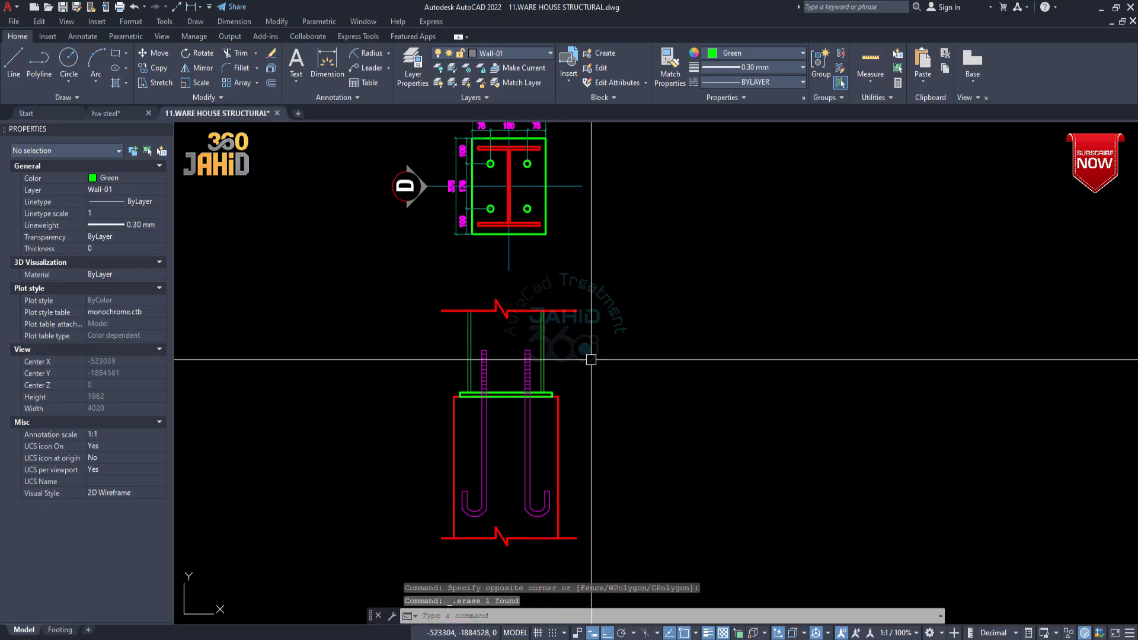
pyautogui.scroll(-2, 560, 391)
pyautogui.moveTo(560, 391)
pyautogui.mouseDown(button='middle')
pyautogui.moveTo(556, 348)
pyautogui.moveTo(610, 321)
pyautogui.mouseUp(button='middle')
pyautogui.scroll(2, 542, 365)
pyautogui.scroll(-4, 642, 425)
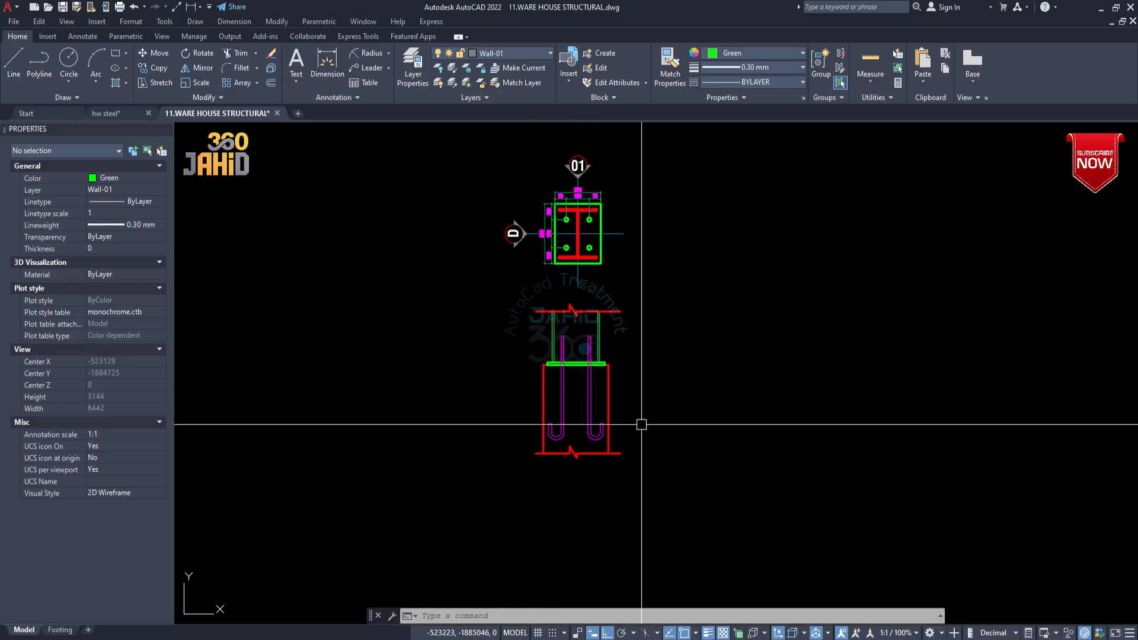
pyautogui.scroll(-2, 535, 414)
pyautogui.scroll(4, 497, 365)
pyautogui.scroll(2, 576, 376)
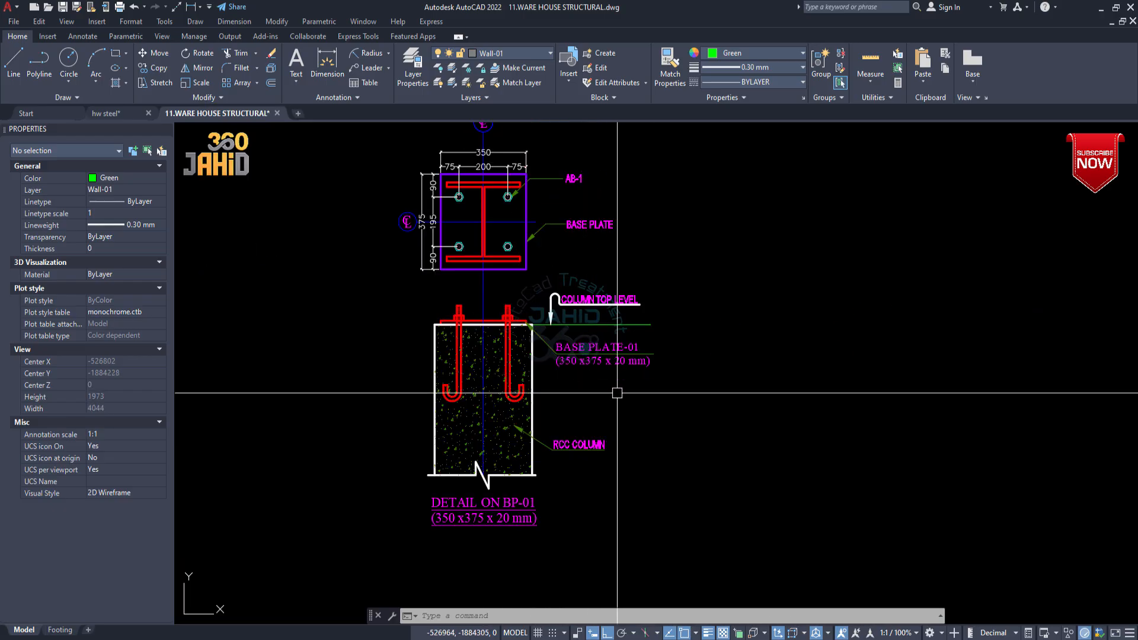
pyautogui.moveTo(600, 391); pyautogui.dragTo(581, 389, button='middle')
pyautogui.scroll(-4, 391, 332)
pyautogui.scroll(4, 804, 351)
pyautogui.moveTo(816, 378); pyautogui.dragTo(724, 337, button='middle')
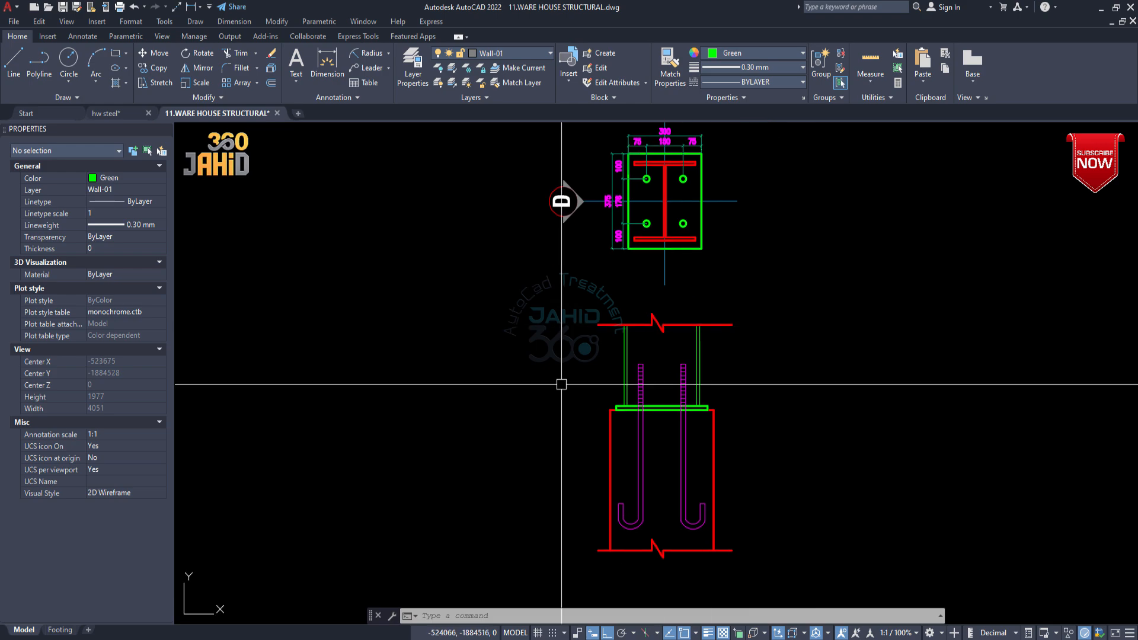
# - Select the RCC COLUMN and BASE PLATE-01 callouts in the reference section and examine them along with the COLUMN TOP LEVEL note
pyautogui.scroll(-2, 664, 382)
pyautogui.moveTo(558, 434); pyautogui.dragTo(663, 442, button='middle')
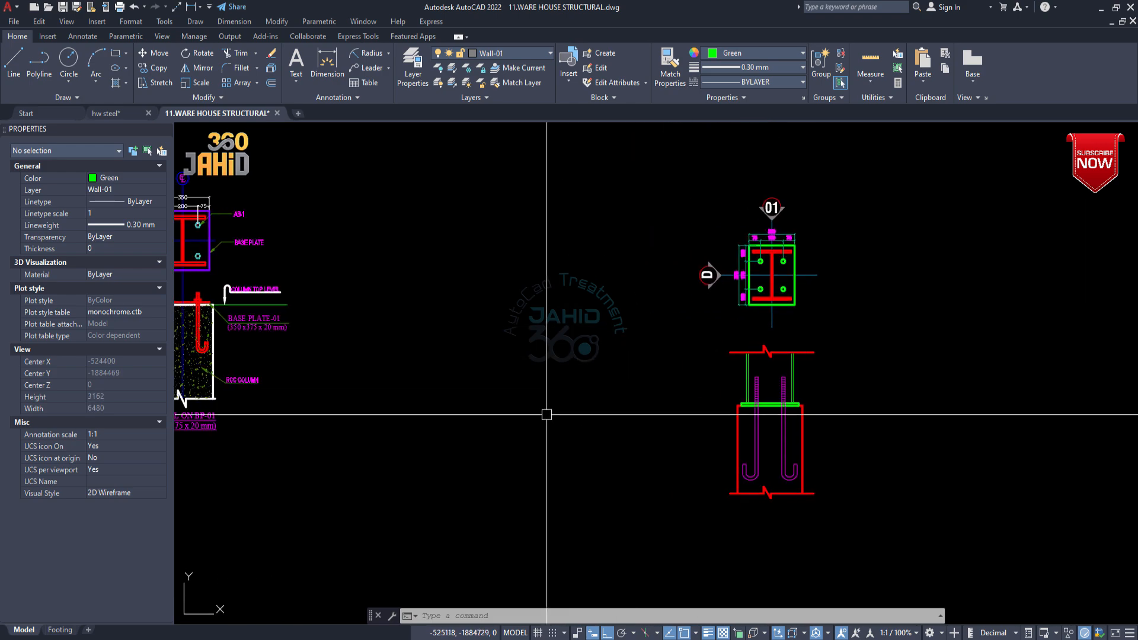
pyautogui.moveTo(409, 411); pyautogui.dragTo(713, 410, button='middle')
pyautogui.scroll(4, 579, 353)
pyautogui.moveTo(498, 414); pyautogui.dragTo(631, 406, button='middle')
pyautogui.scroll(2, 631, 406)
pyautogui.click(704, 471)
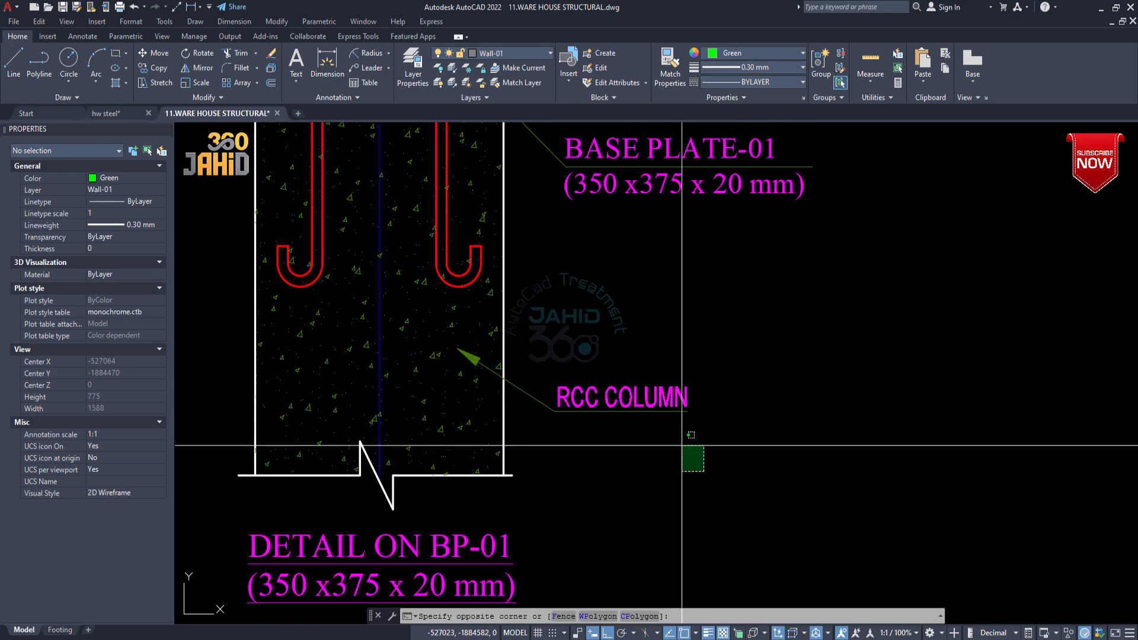
pyautogui.click(552, 333)
pyautogui.moveTo(606, 320); pyautogui.dragTo(586, 459, button='middle')
pyautogui.click(648, 390)
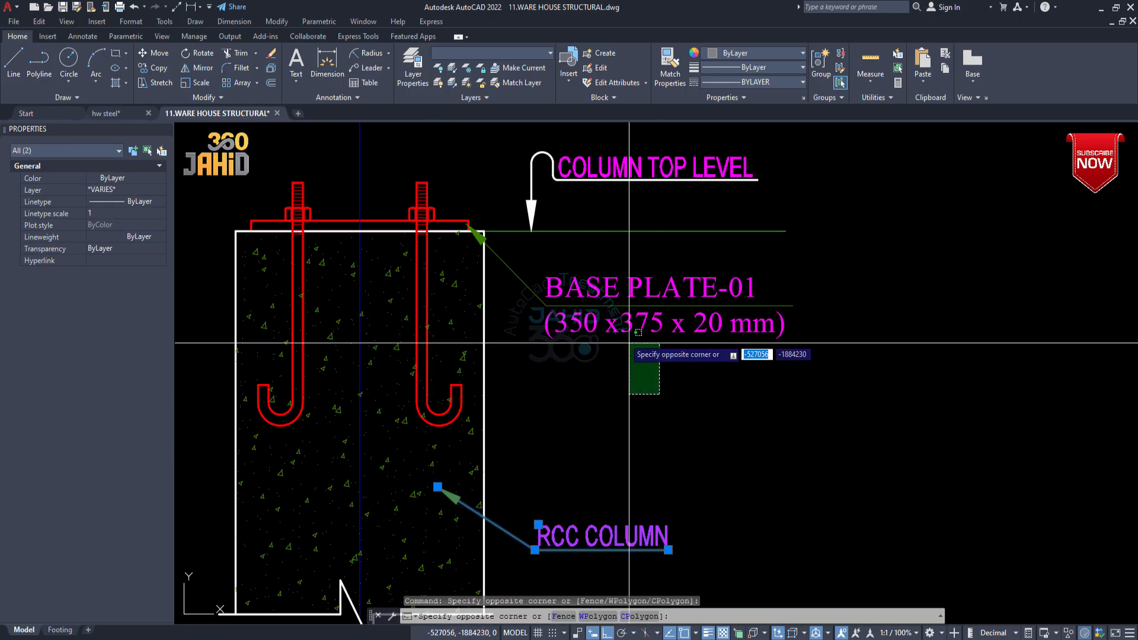
pyautogui.click(598, 285)
pyautogui.scroll(4, 471, 233)
pyautogui.scroll(-6, 513, 198)
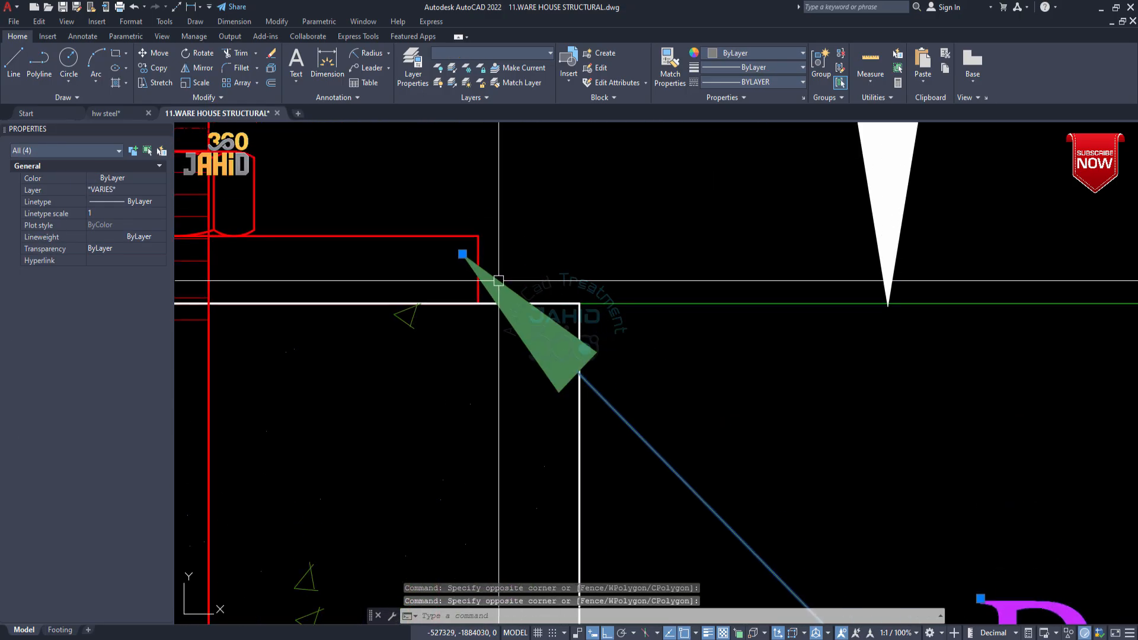
pyautogui.moveTo(605, 324); pyautogui.dragTo(587, 336, button='middle')
pyautogui.scroll(2, 650, 271)
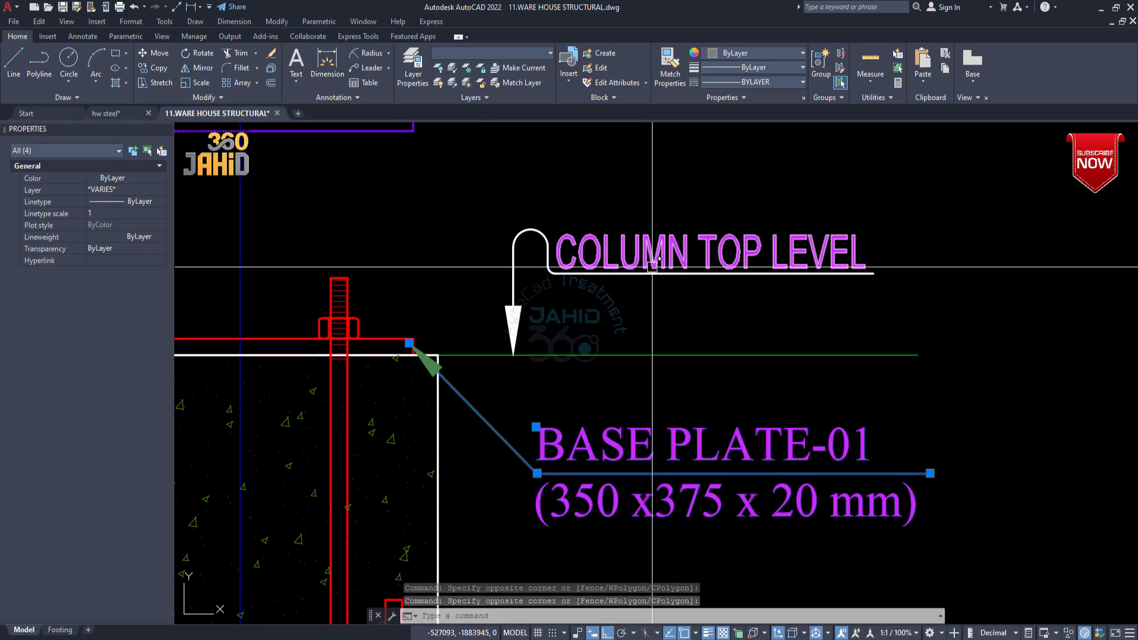
pyautogui.scroll(-2, 636, 320)
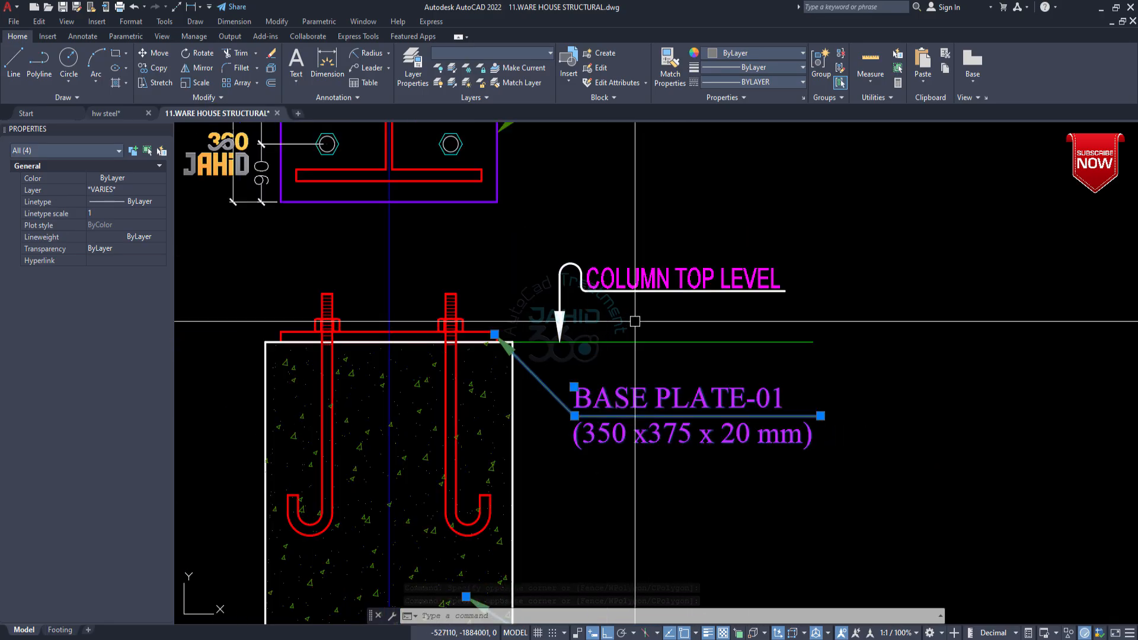
pyautogui.scroll(-2, 531, 376)
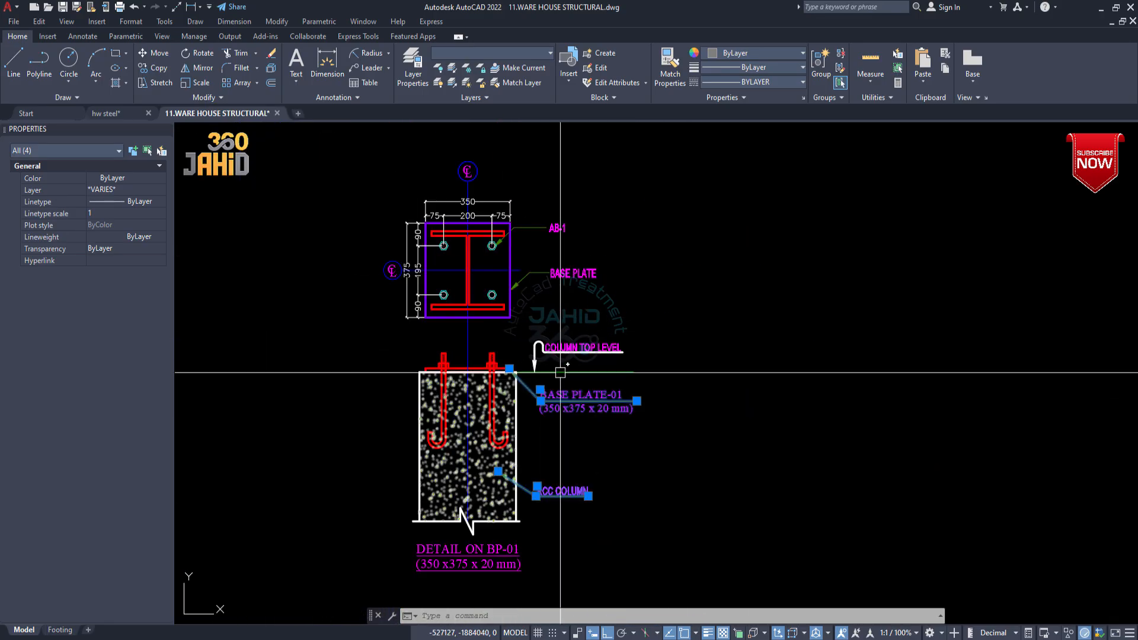
# - Compare the reference plan with the new base plate plan and add the new plan with its dimensions to the selection
pyautogui.scroll(1, 533, 349)
pyautogui.scroll(2, 507, 306)
pyautogui.moveTo(507, 306); pyautogui.dragTo(570, 412, button='middle')
pyautogui.moveTo(498, 228); pyautogui.dragTo(469, 276, button='middle')
pyautogui.moveTo(544, 324); pyautogui.dragTo(537, 312, button='middle')
pyautogui.scroll(2, 566, 183)
pyautogui.moveTo(566, 183); pyautogui.dragTo(527, 256, button='middle')
pyautogui.scroll(-3, 497, 255)
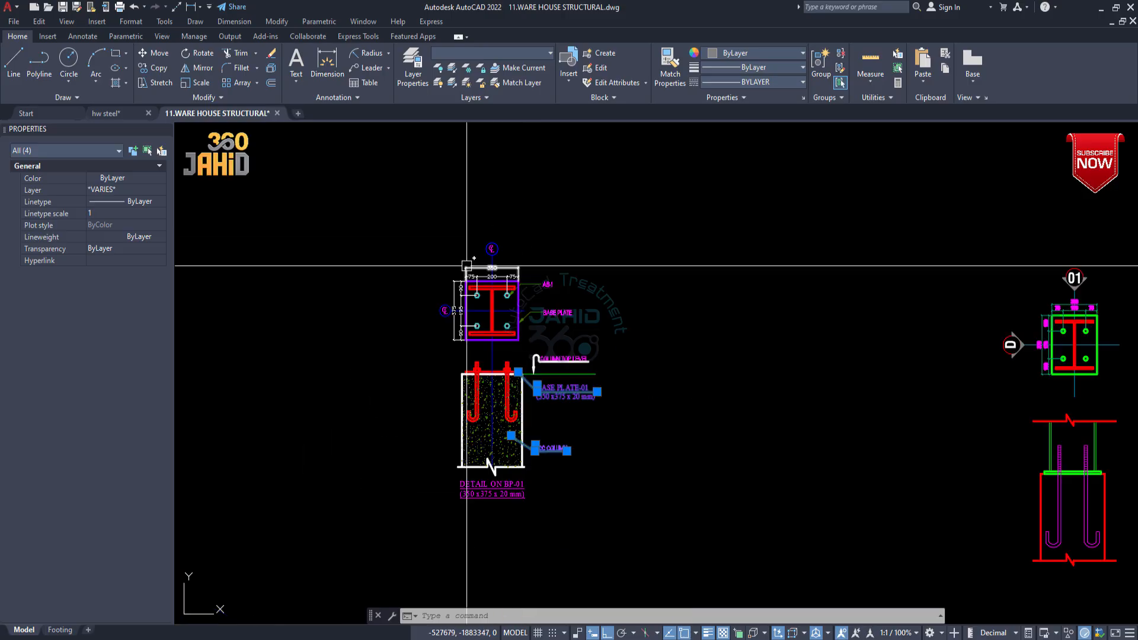
pyautogui.scroll(-2, 571, 285)
pyautogui.scroll(4, 711, 254)
pyautogui.moveTo(711, 254); pyautogui.dragTo(625, 330, button='middle')
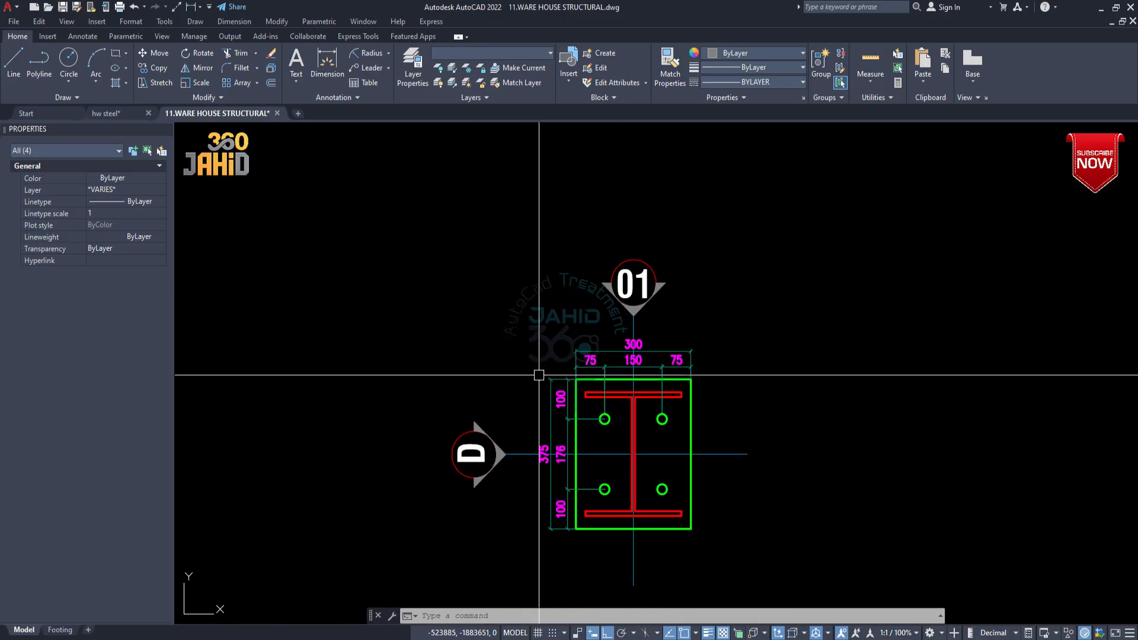
pyautogui.moveTo(528, 400); pyautogui.dragTo(524, 361, button='middle')
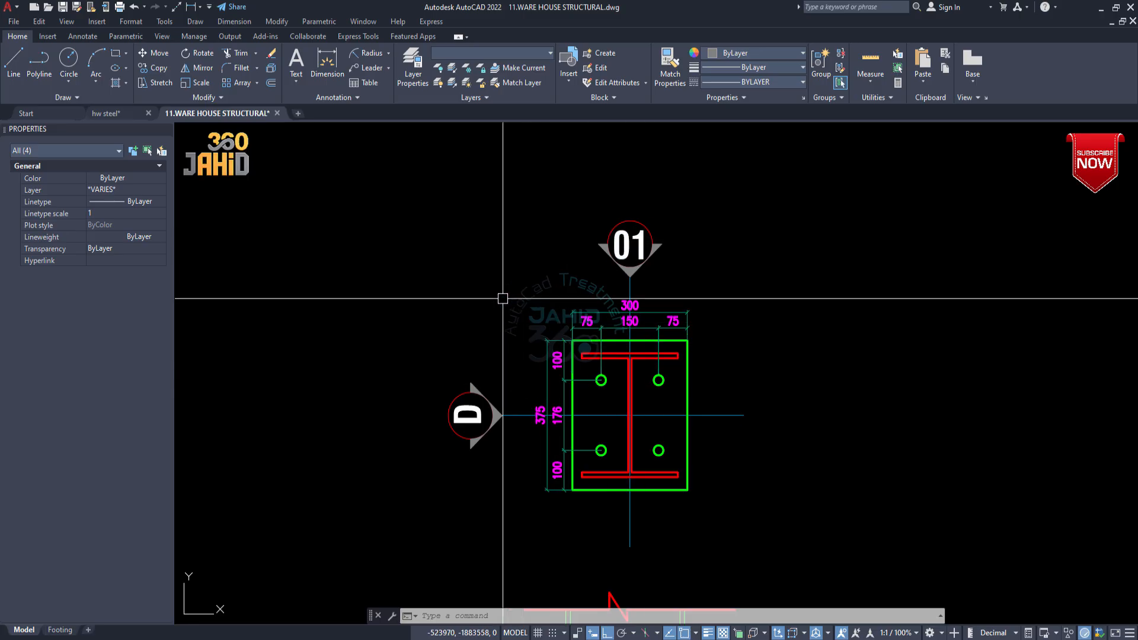
pyautogui.click(498, 294)
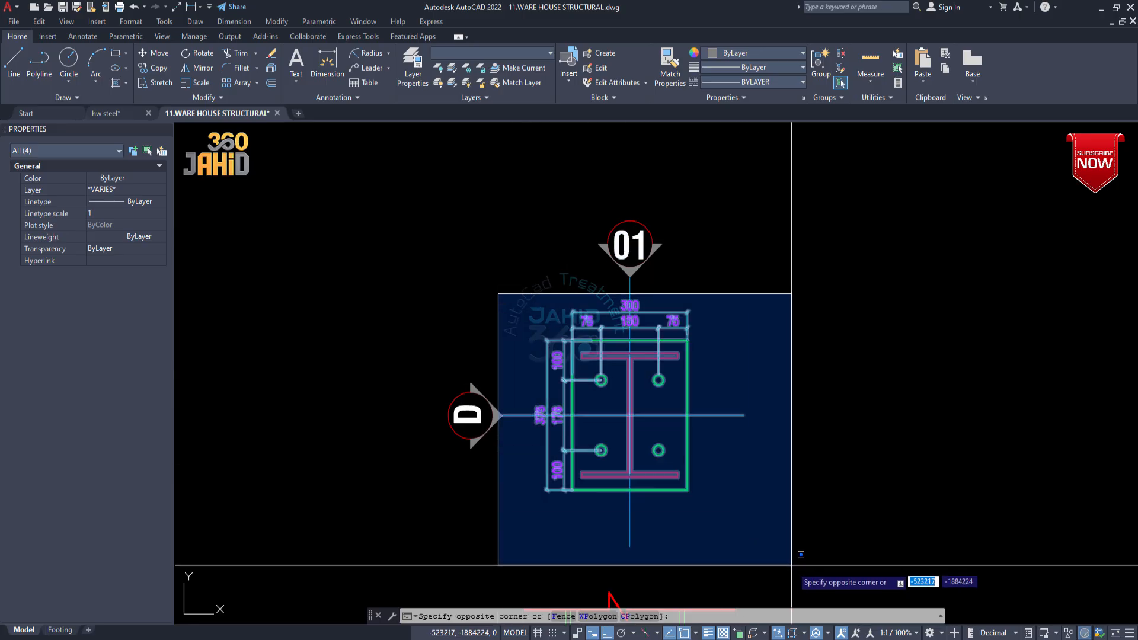
pyautogui.click(791, 570)
pyautogui.scroll(-4, 837, 373)
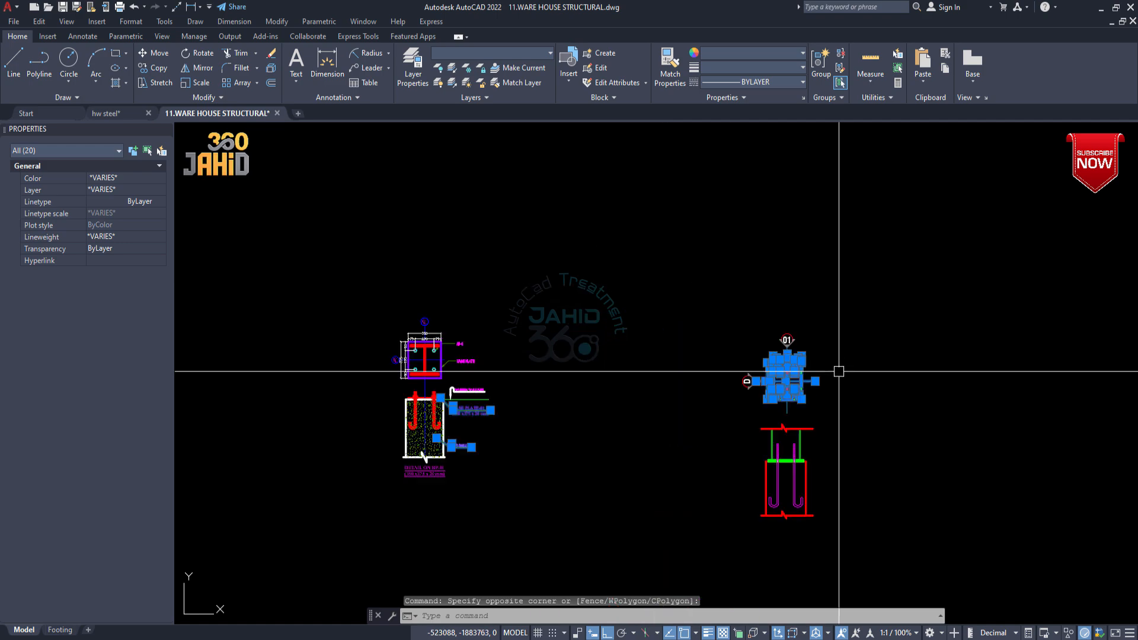
pyautogui.scroll(-2, 770, 397)
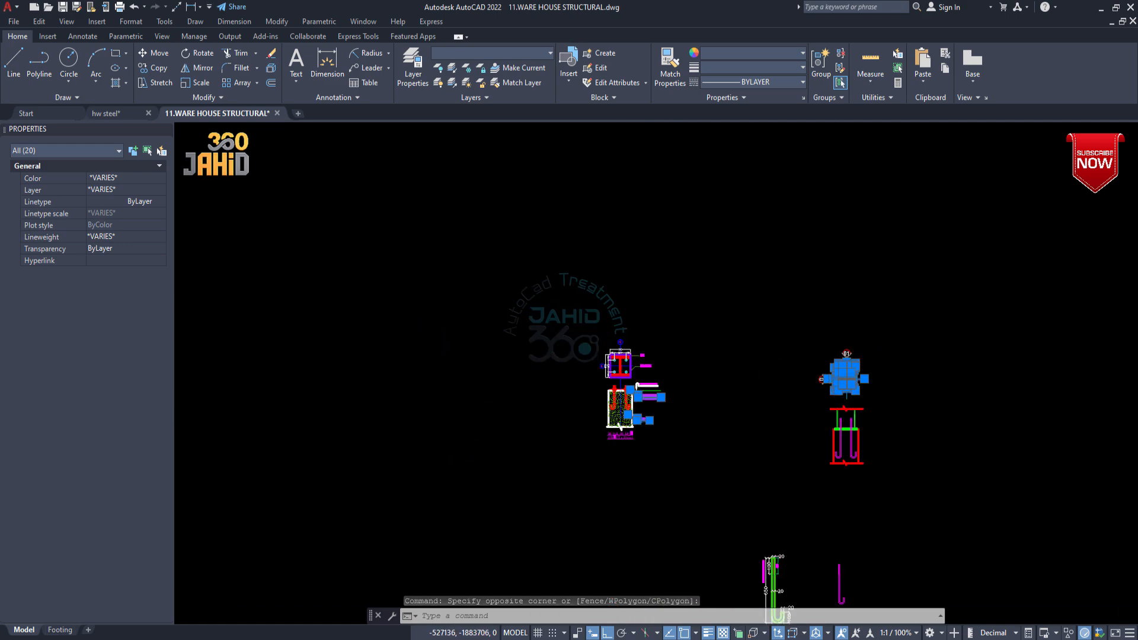
# - Examine the AB-1 and BASE PLATE leader callouts on the reference plan, and clear the selection
pyautogui.scroll(5, 652, 362)
pyautogui.scroll(2, 543, 270)
pyautogui.scroll(-4, 543, 270)
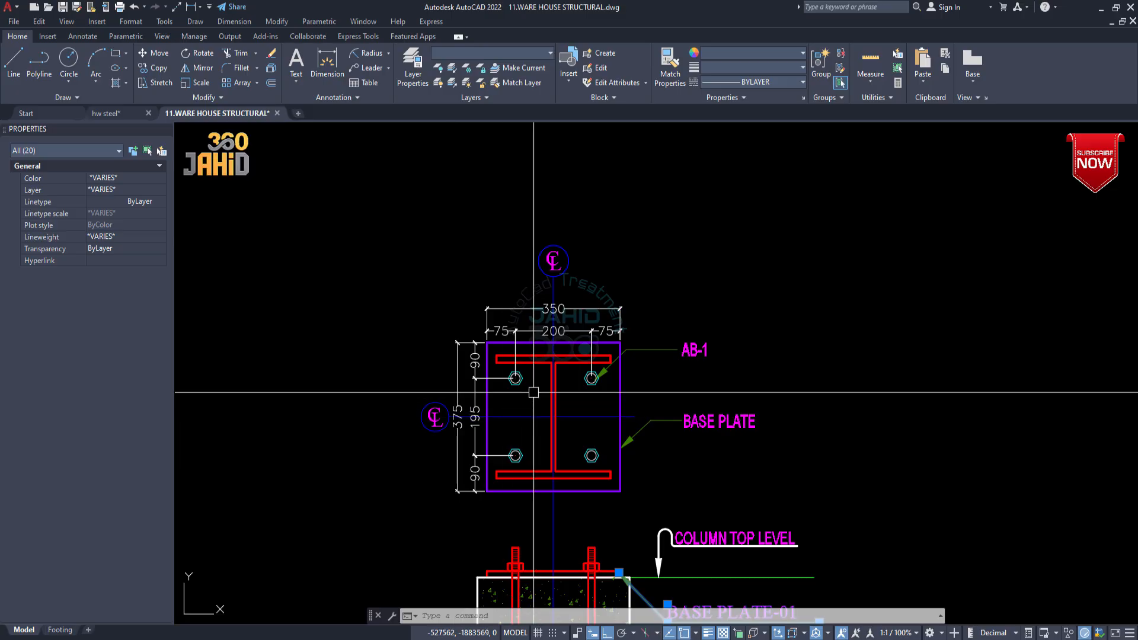
pyautogui.moveTo(638, 399); pyautogui.dragTo(615, 402, button='middle')
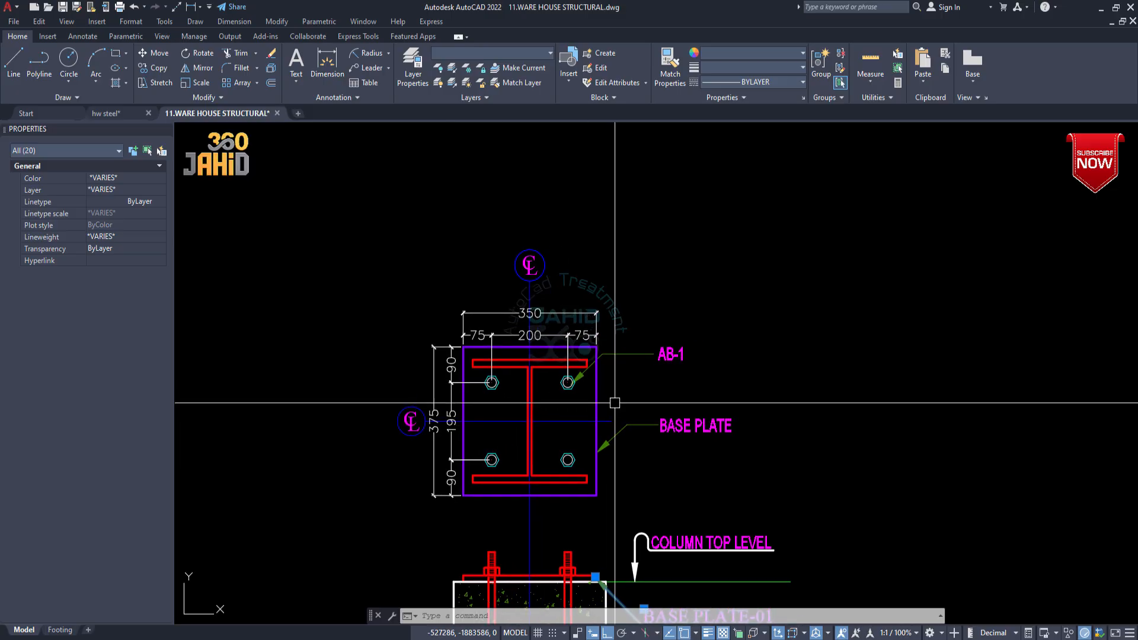
pyautogui.scroll(3, 615, 402)
pyautogui.scroll(2, 521, 387)
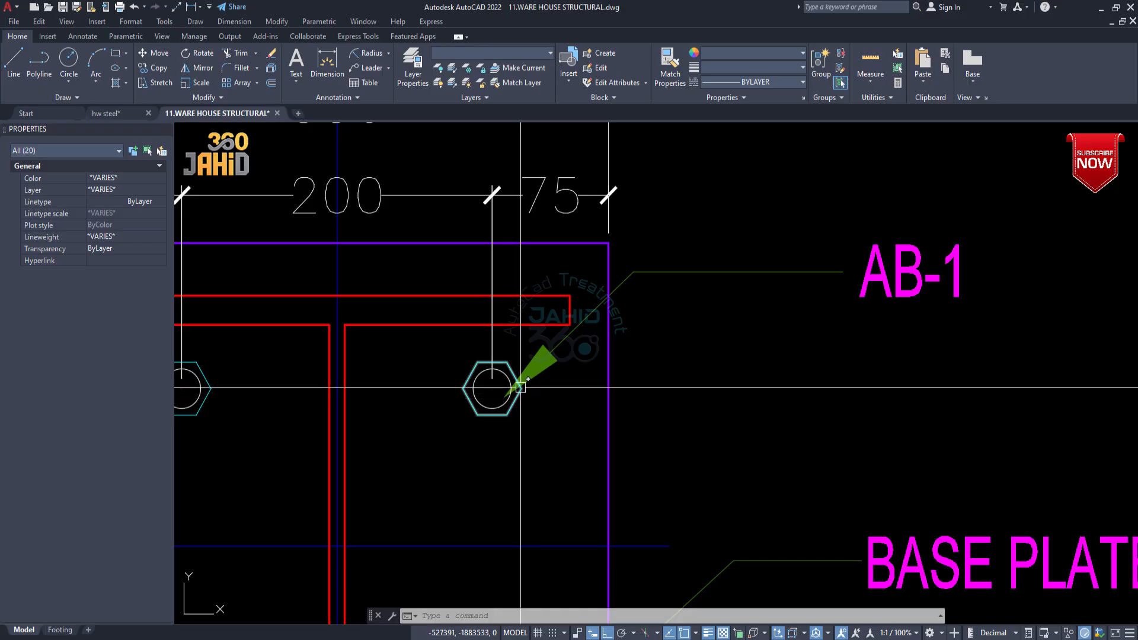
pyautogui.scroll(-2, 521, 388)
pyautogui.scroll(-1, 700, 306)
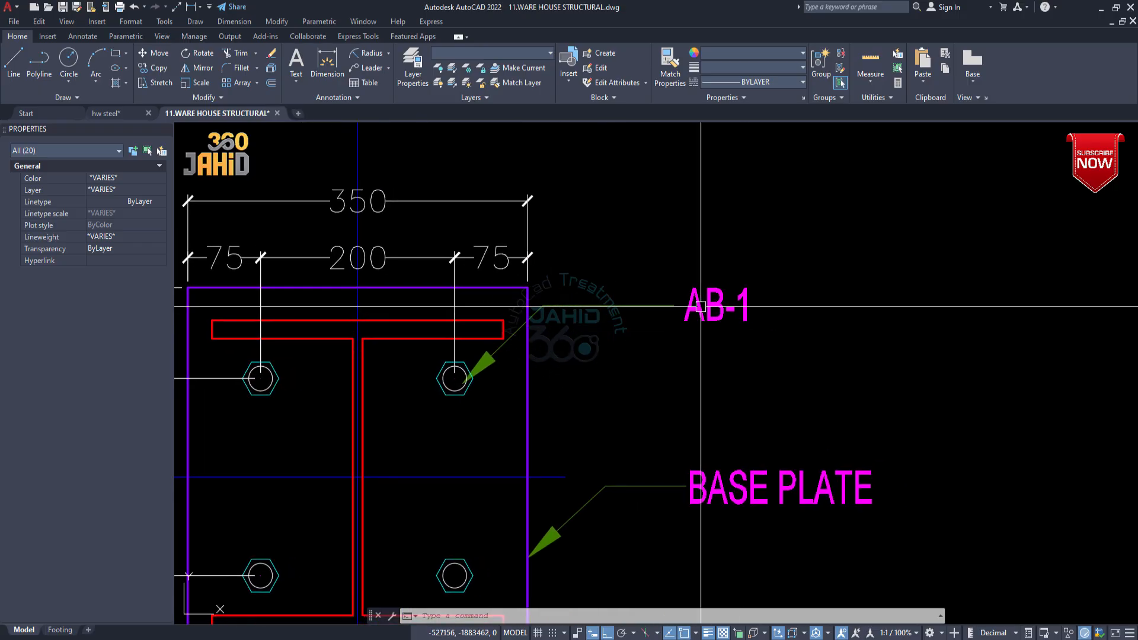
pyautogui.scroll(-3, 700, 306)
pyautogui.scroll(2, 612, 331)
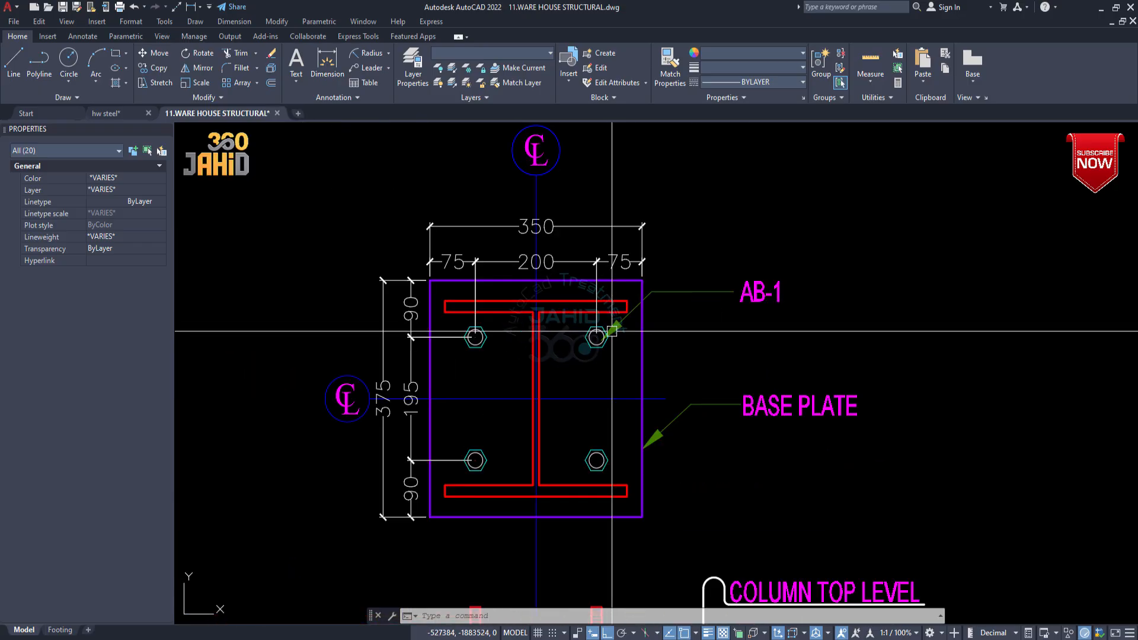
pyautogui.scroll(2, 611, 331)
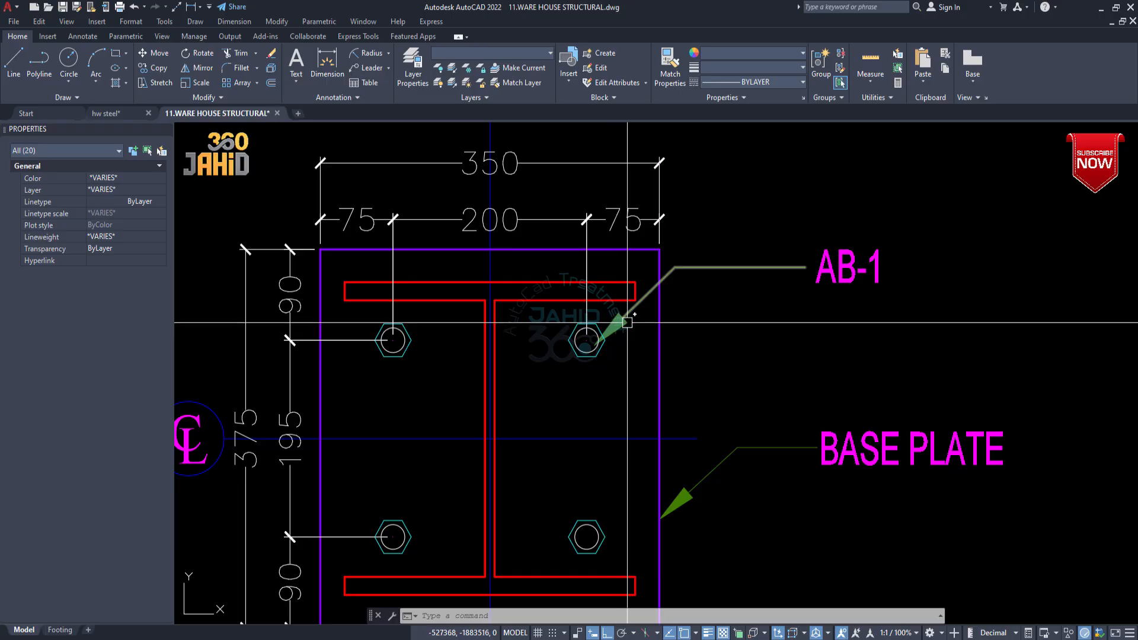
pyautogui.click(619, 327)
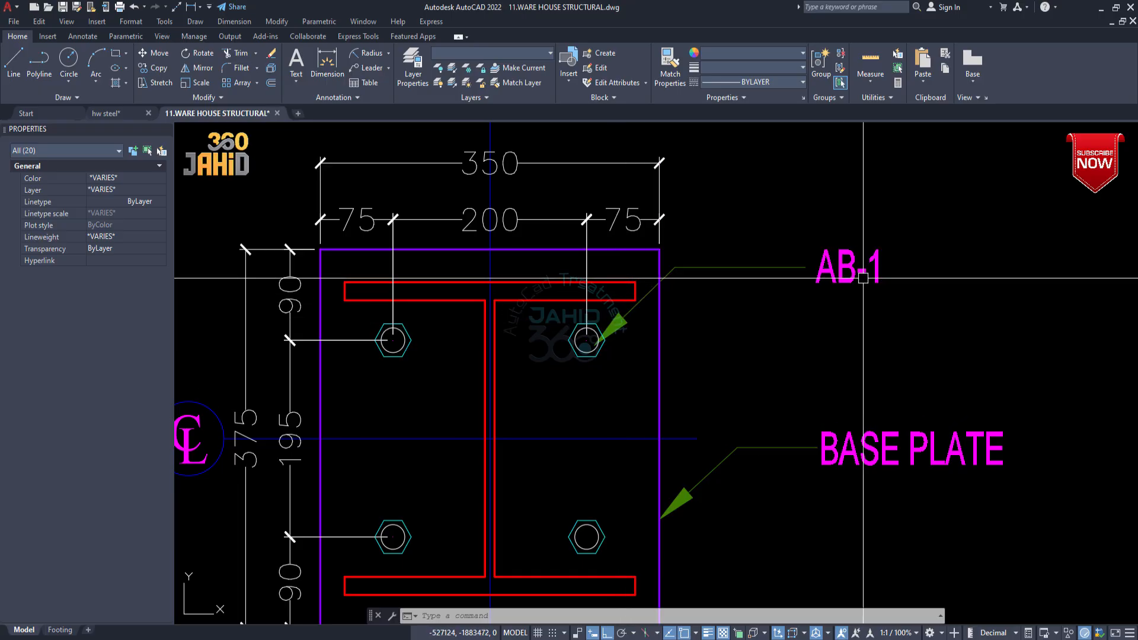
pyautogui.scroll(-2, 863, 278)
pyautogui.press('Escape')
pyautogui.press('Escape')
# - Locate the GROUND FLOOR STEEL COLUMN LAY-OUT PLAN sheet and examine its column grid and labels
pyautogui.scroll(-5, 705, 459)
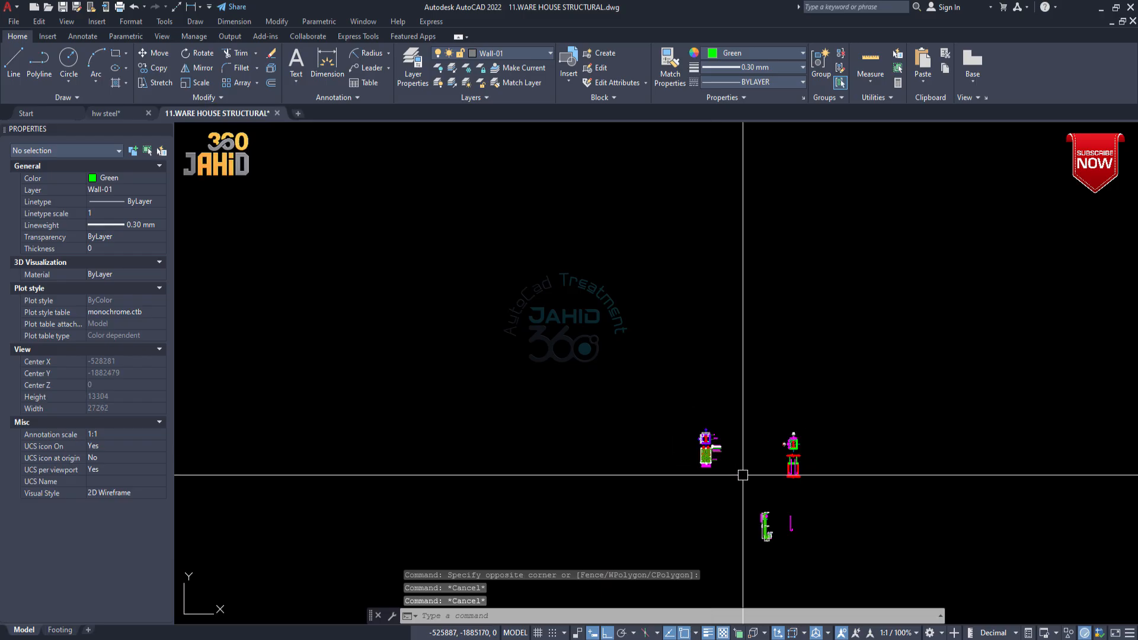
pyautogui.scroll(1, 669, 379)
pyautogui.scroll(-5, 681, 380)
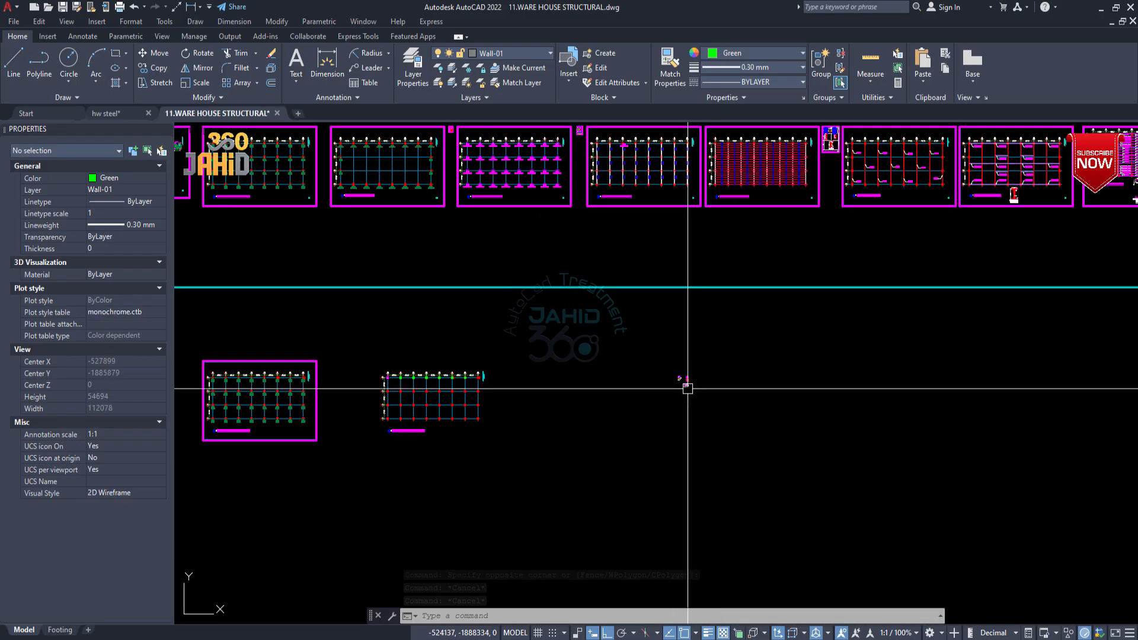
pyautogui.moveTo(205, 394); pyautogui.dragTo(568, 384, button='middle')
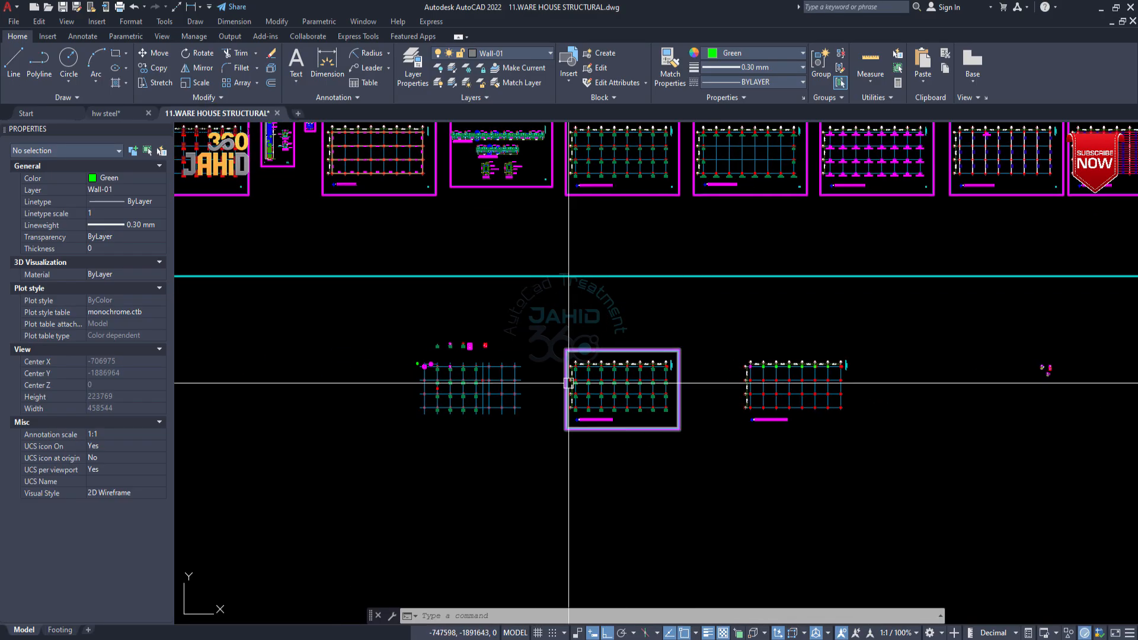
pyautogui.scroll(4, 619, 394)
pyautogui.scroll(2, 660, 442)
pyautogui.scroll(-4, 637, 414)
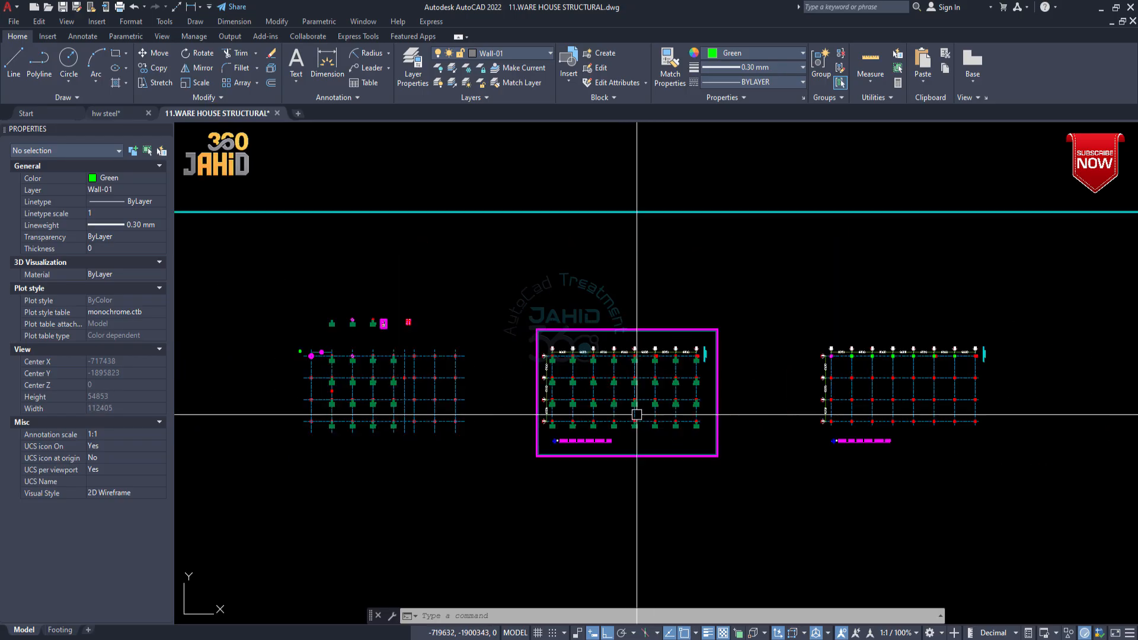
pyautogui.scroll(-5, 686, 385)
pyautogui.scroll(9, 720, 377)
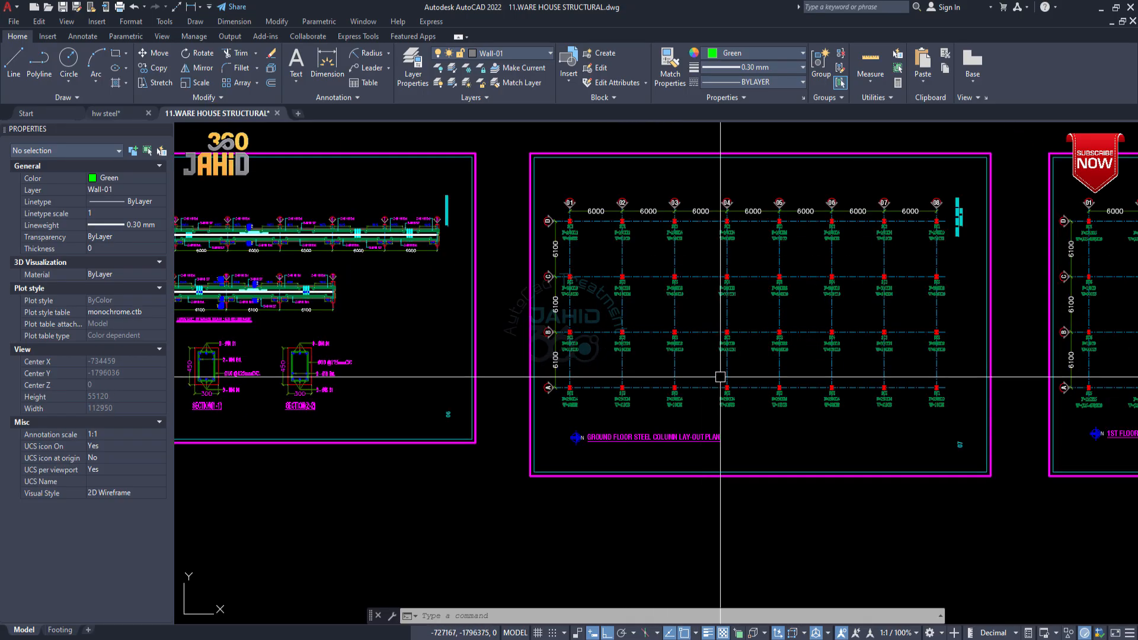
pyautogui.moveTo(720, 377); pyautogui.dragTo(689, 358, button='middle')
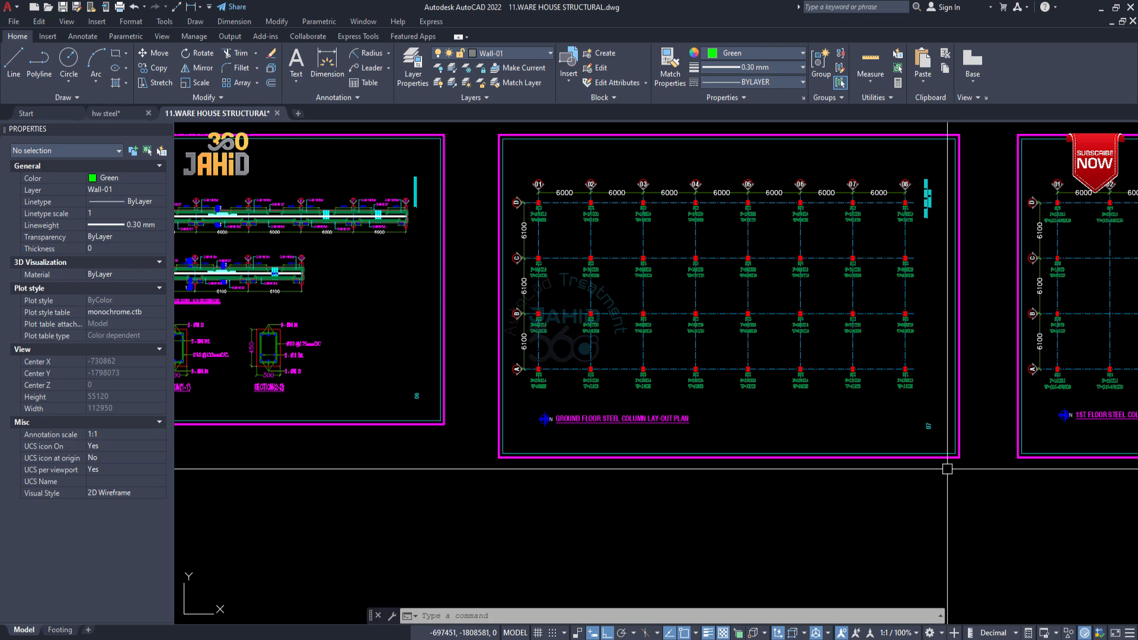
pyautogui.moveTo(909, 437); pyautogui.dragTo(753, 411, button='middle')
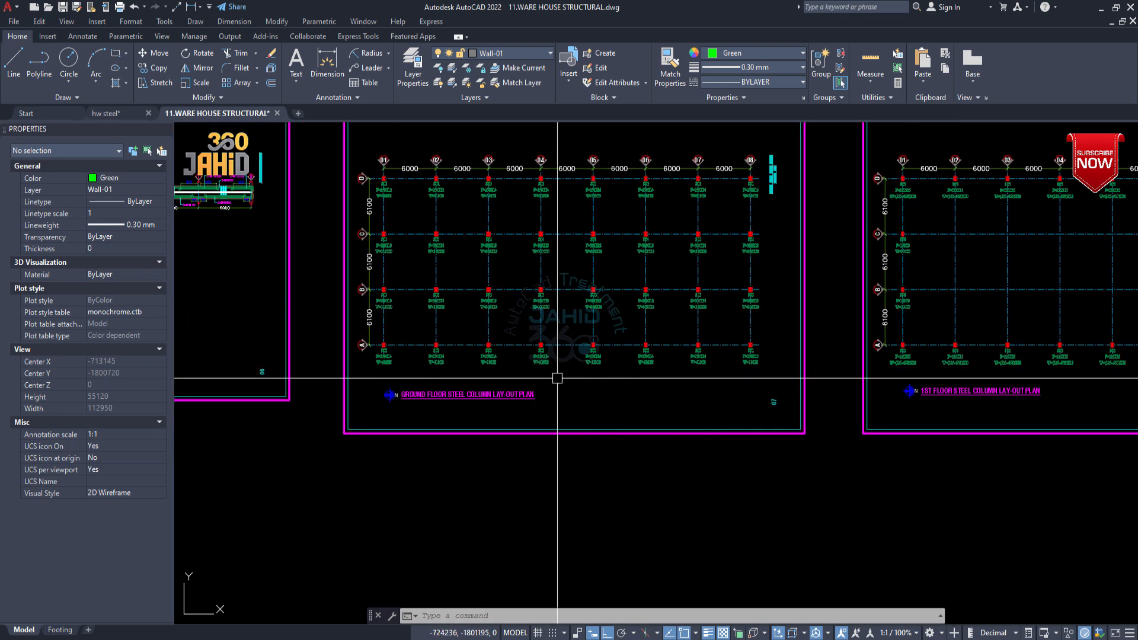
pyautogui.moveTo(557, 377); pyautogui.dragTo(603, 385, button='middle')
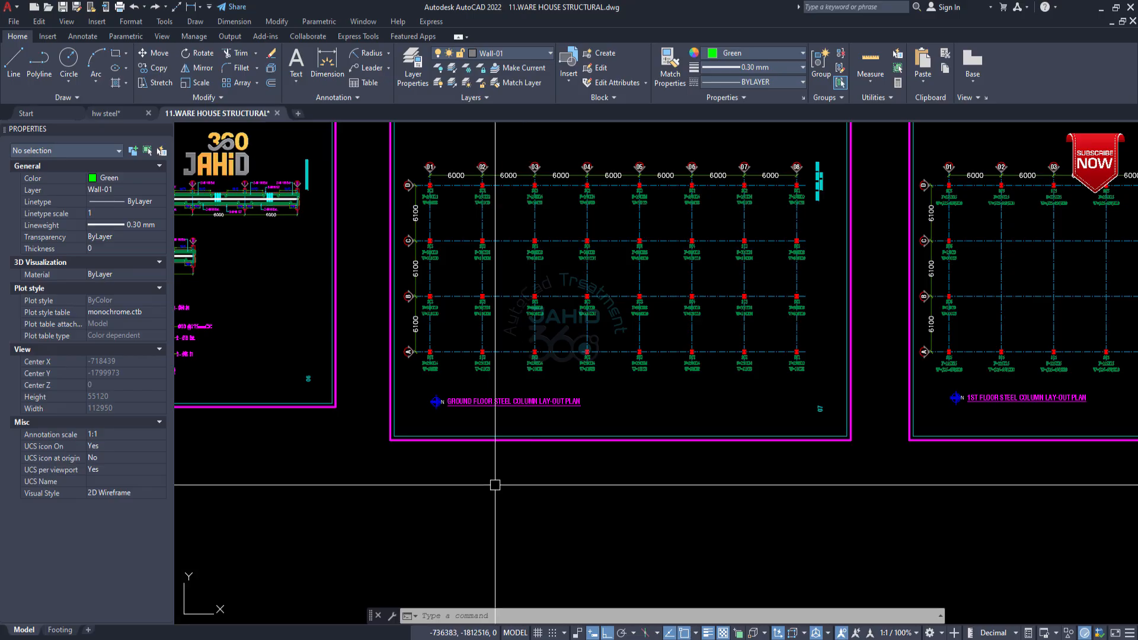
# - Locate the dimensioned I-section profiles above the working column grid and select the two profiles in the upper row
pyautogui.scroll(-8, 592, 415)
pyautogui.scroll(4, 539, 377)
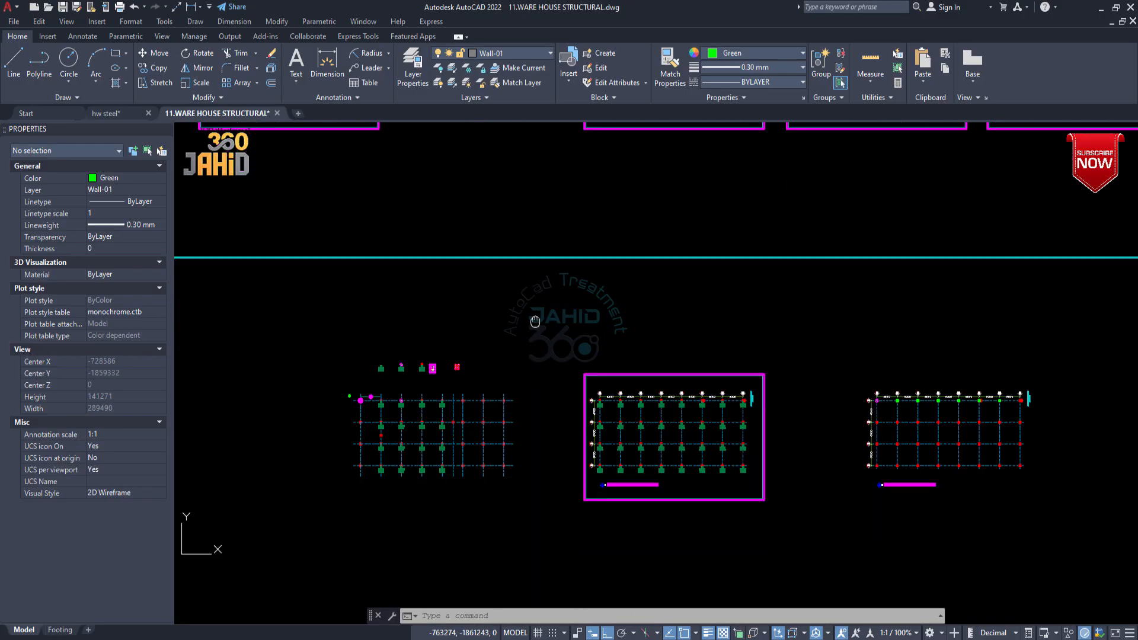
pyautogui.scroll(5, 495, 318)
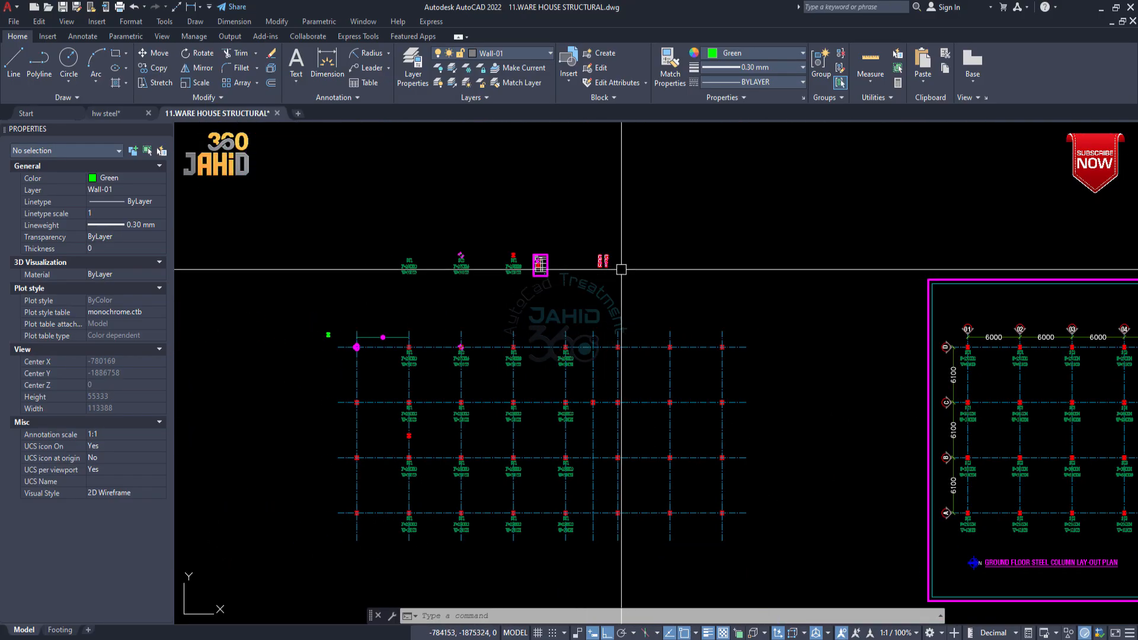
pyautogui.scroll(4, 619, 269)
pyautogui.scroll(10, 540, 248)
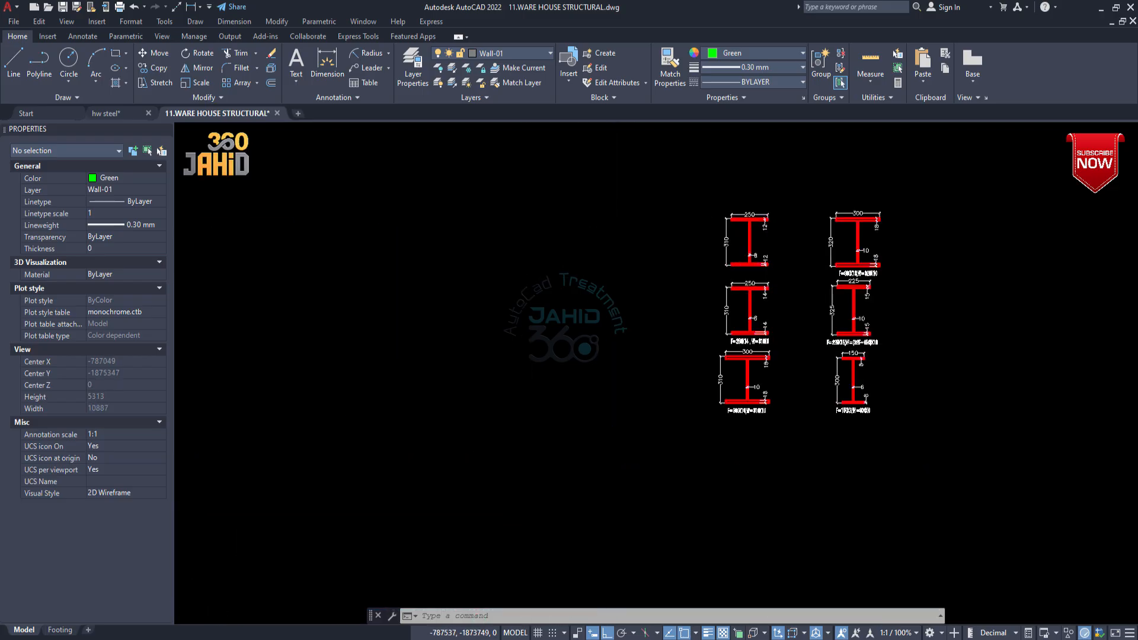
pyautogui.click(233, 263)
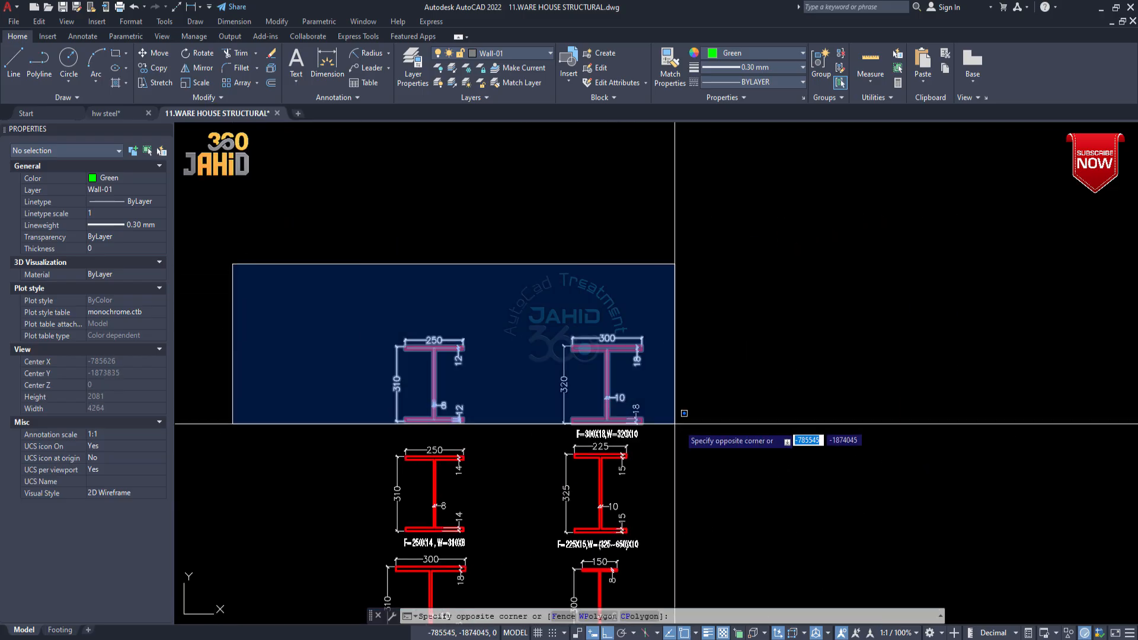
pyautogui.click(726, 440)
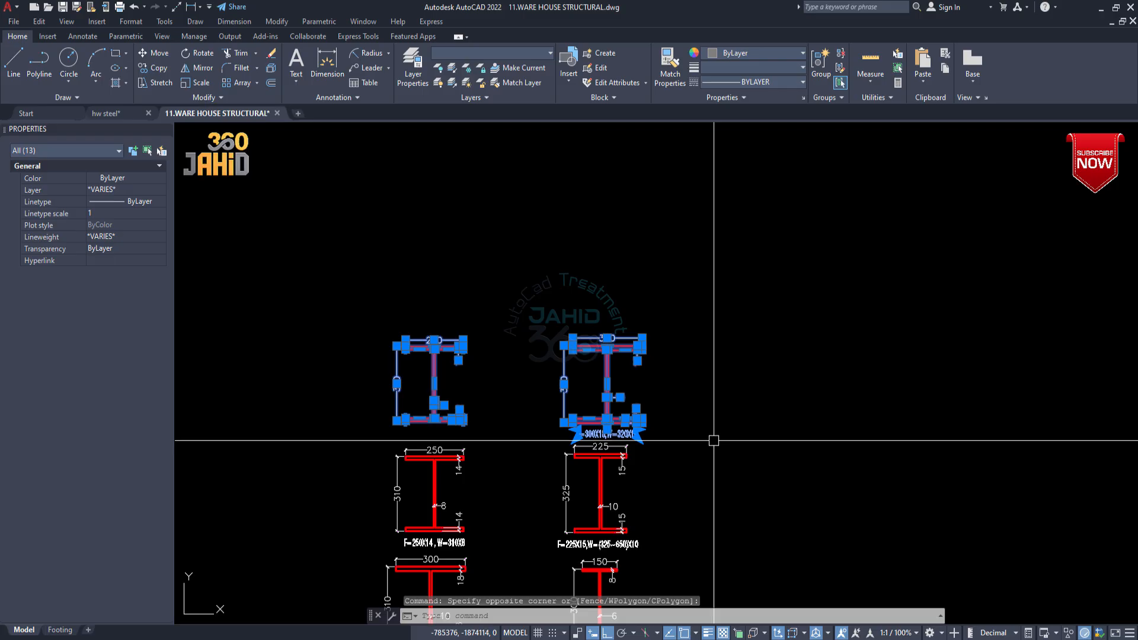